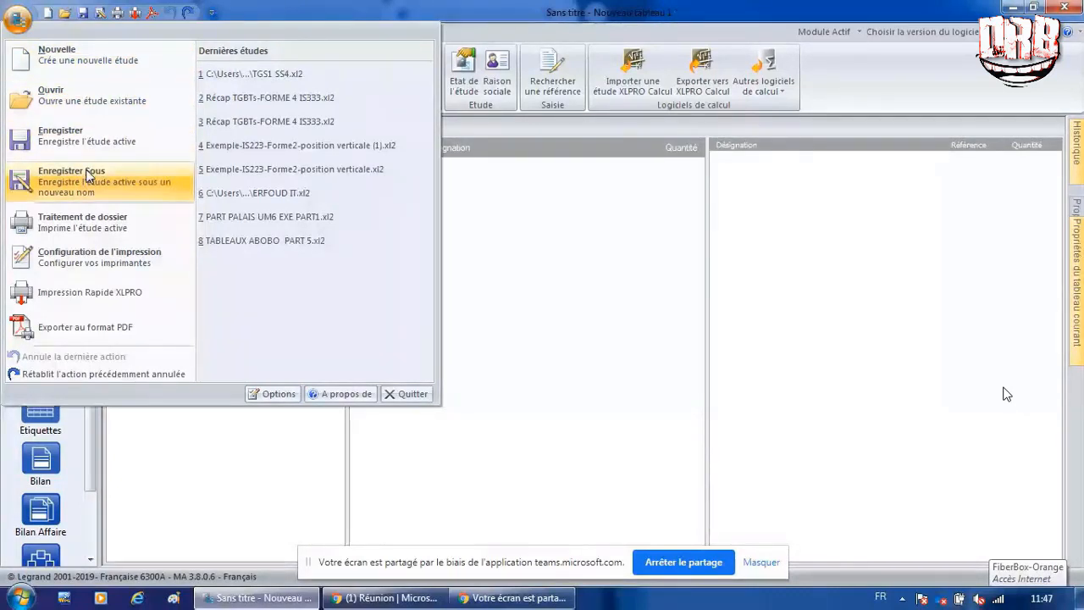
# Step: Examine the file commands, the active module list, the software version choices and the display style options
pyautogui.click(480, 294)
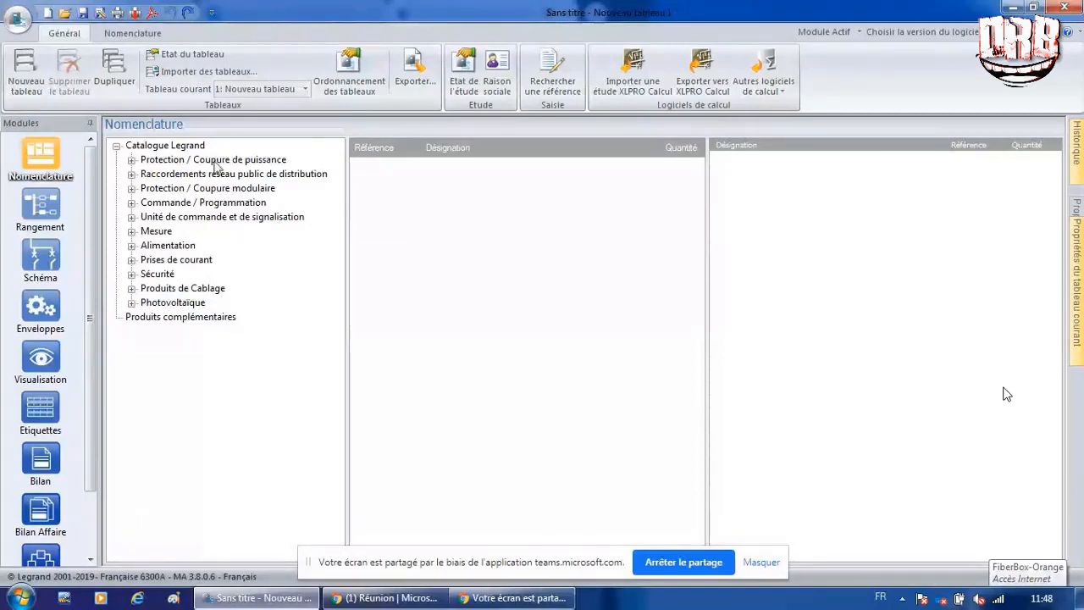
pyautogui.click(18, 26)
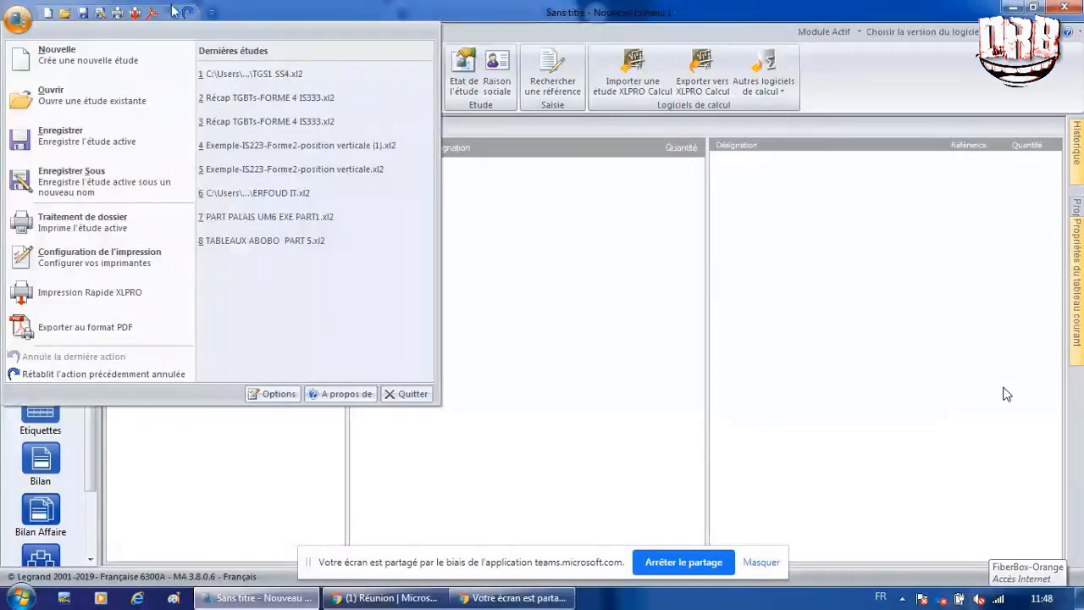
pyautogui.click(224, 12)
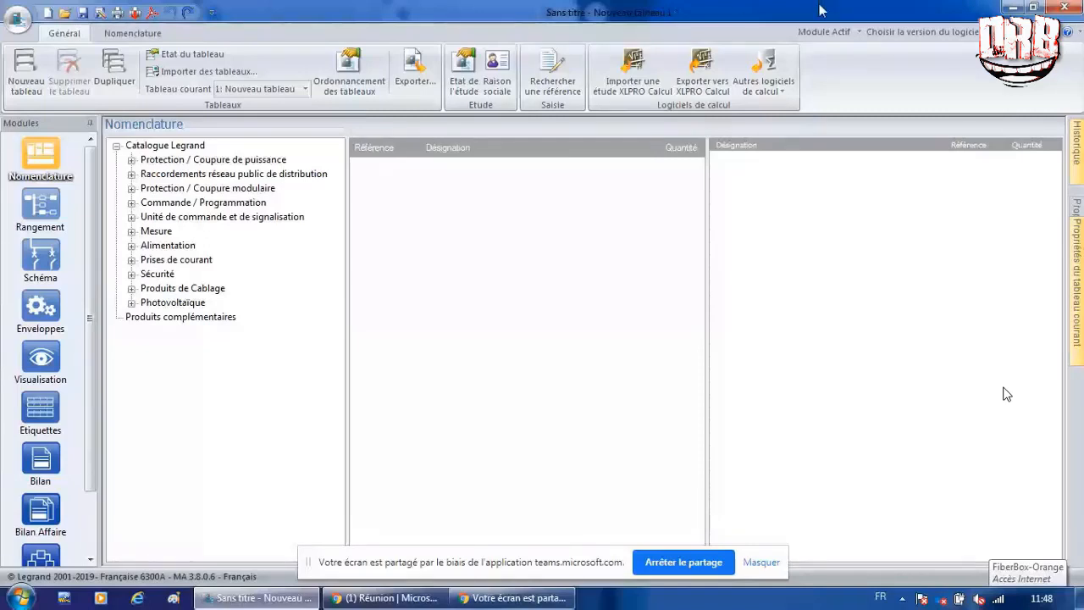
pyautogui.click(857, 32)
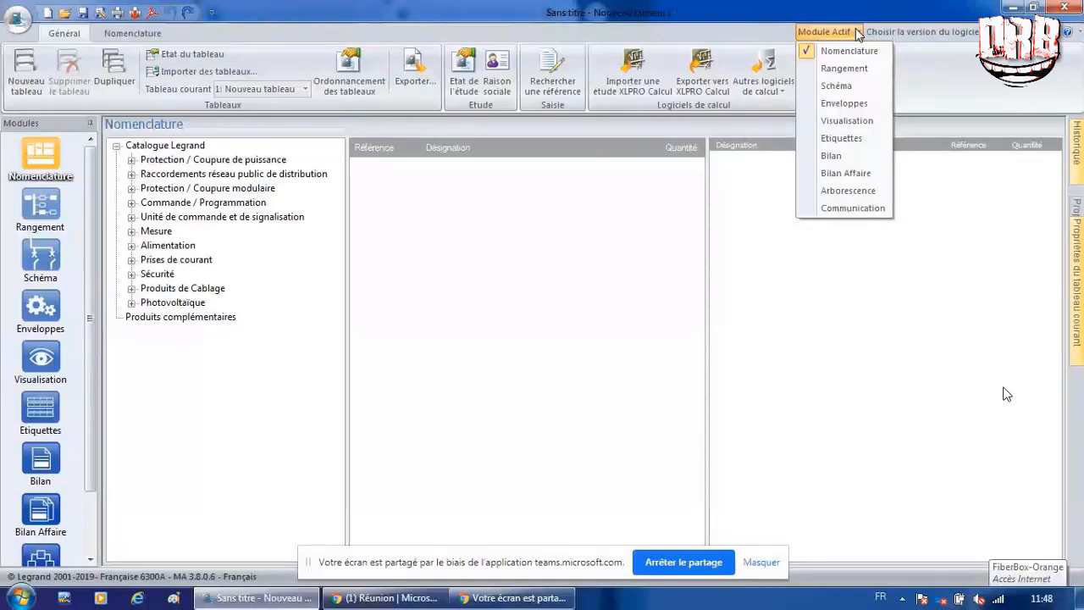
pyautogui.click(901, 34)
pyautogui.click(902, 34)
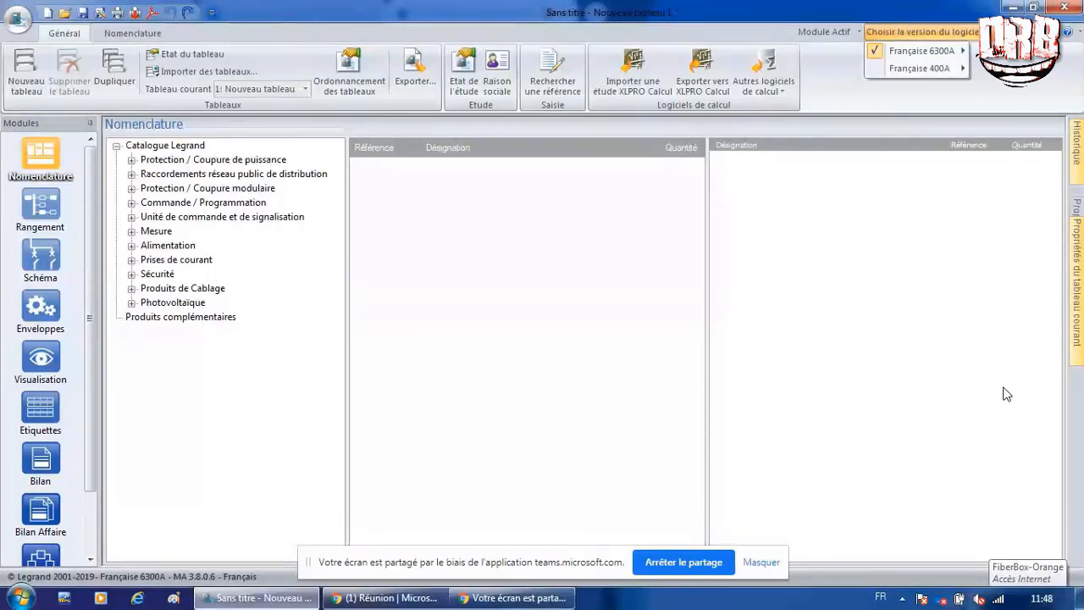
pyautogui.click(1026, 33)
pyautogui.click(1026, 33)
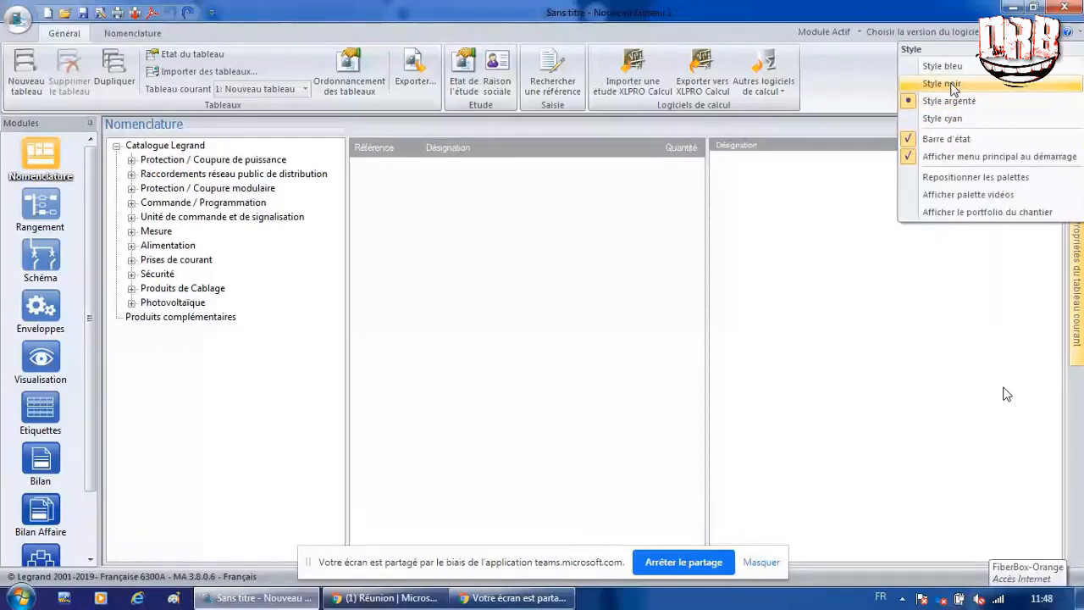
pyautogui.click(862, 186)
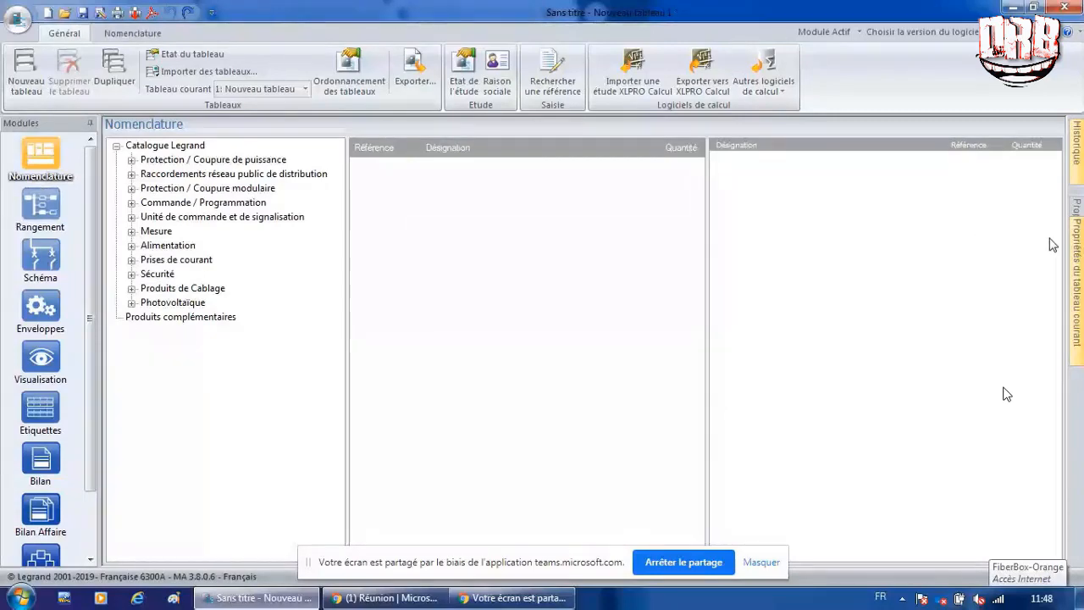
# Step: Rename the current board as TAB TEST in its properties
pyautogui.moveTo(1077, 265)
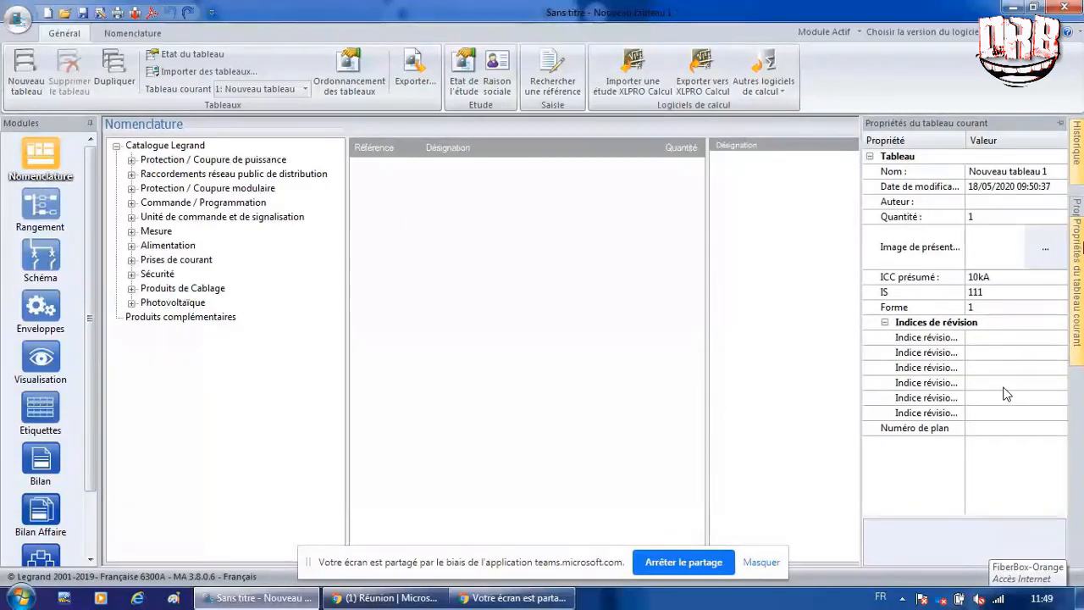
pyautogui.moveTo(1079, 218)
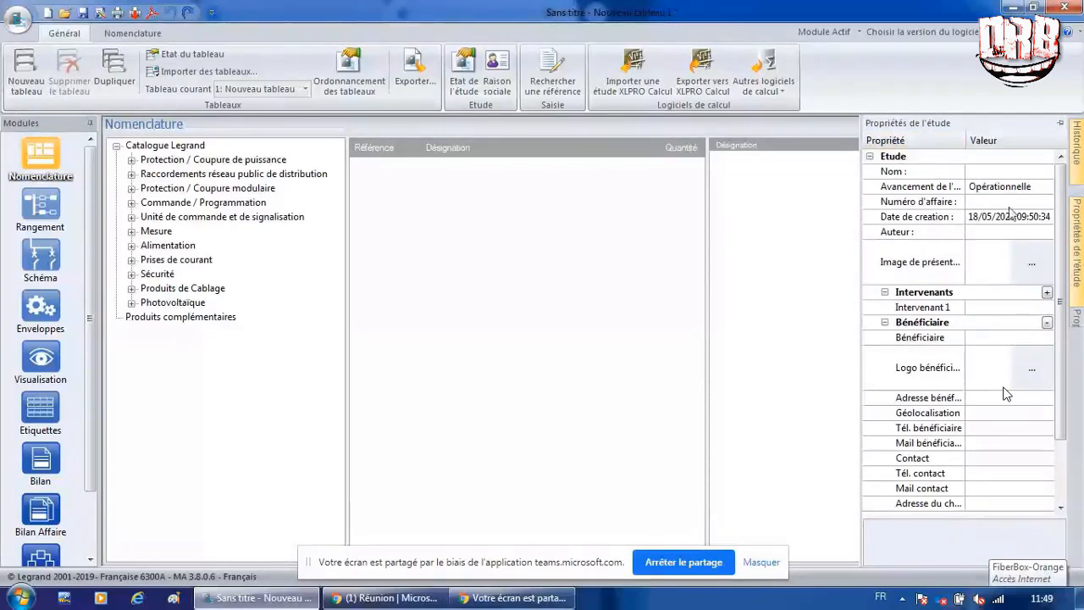
pyautogui.moveTo(1080, 329)
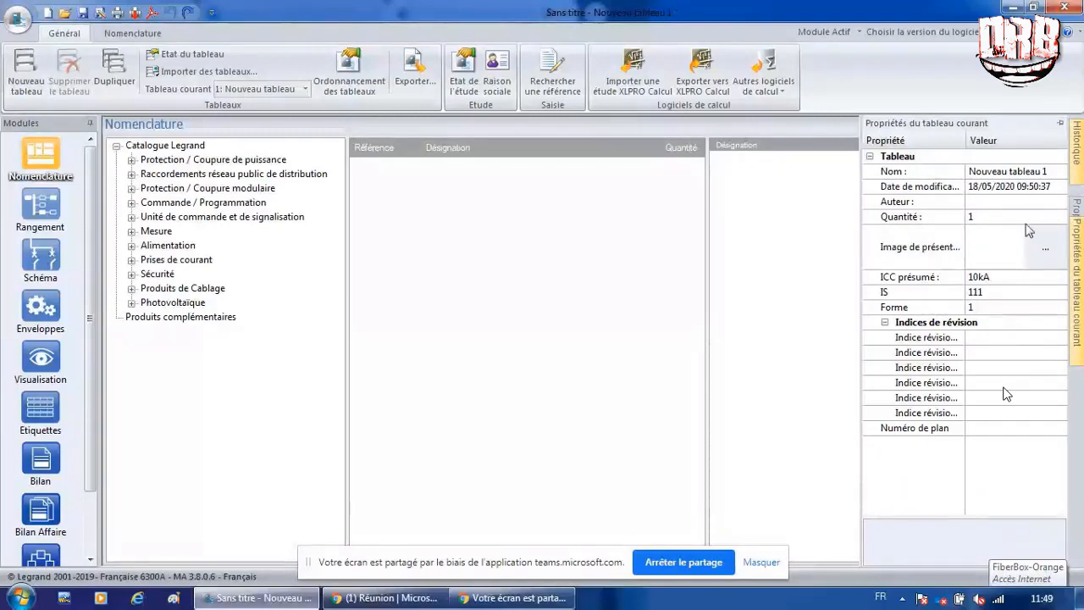
pyautogui.click(1048, 170)
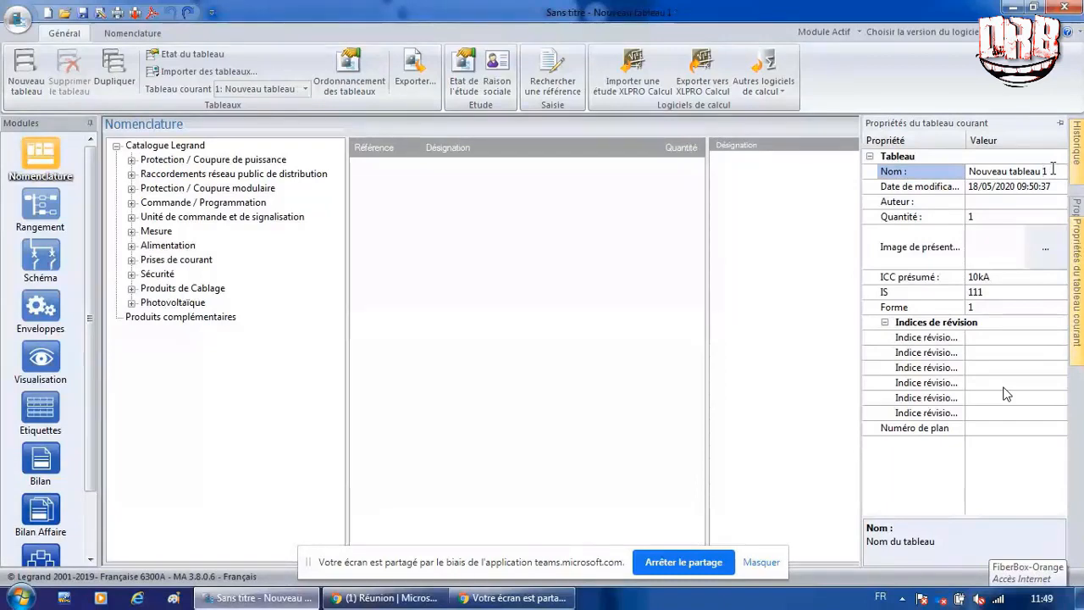
pyautogui.moveTo(1050, 171); pyautogui.dragTo(949, 182)
pyautogui.write('TA')
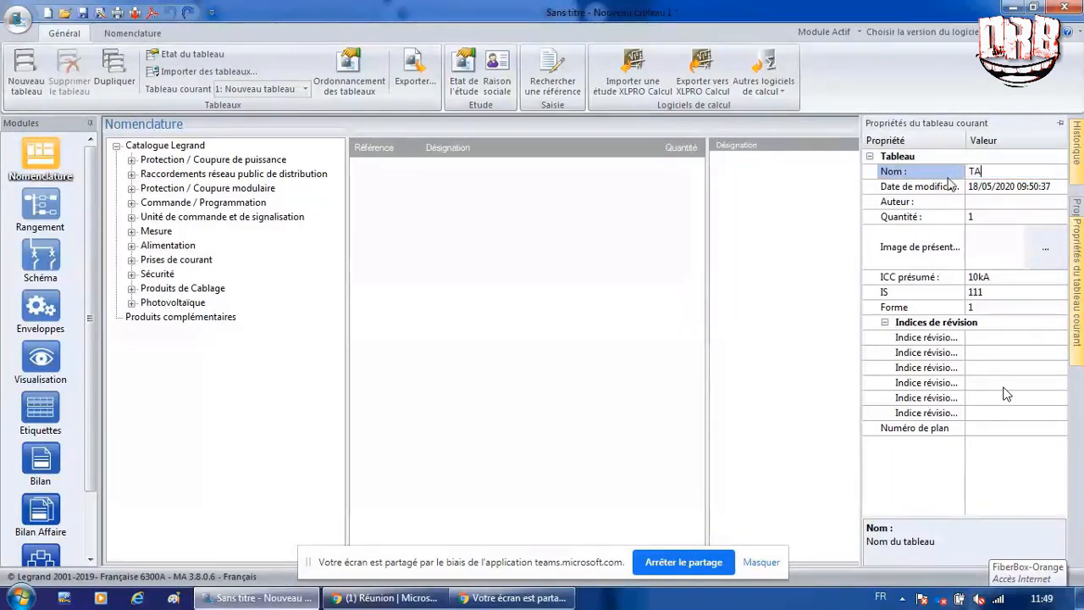
pyautogui.write('B TEST')
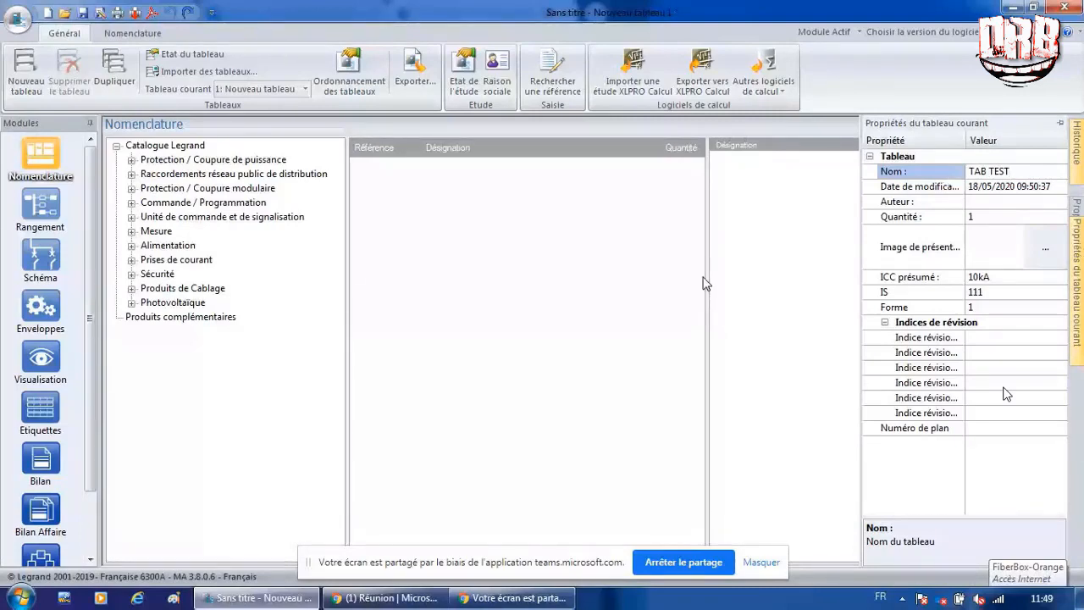
pyautogui.click(627, 316)
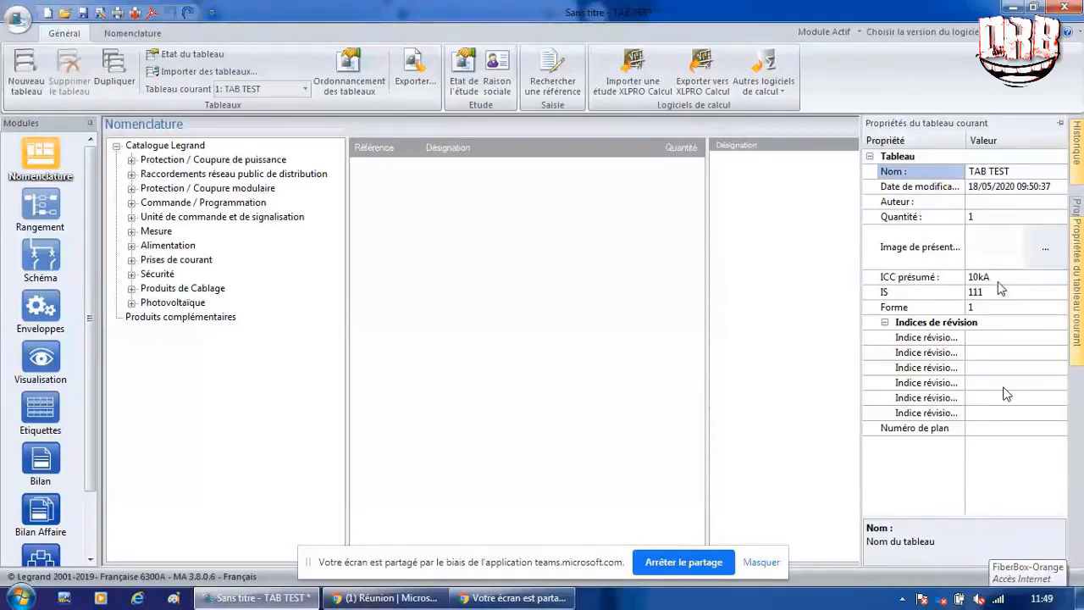
# Step: Set the presumed short-circuit current (ICC présumé) of the TAB TEST board to 16kA
pyautogui.click(1029, 277)
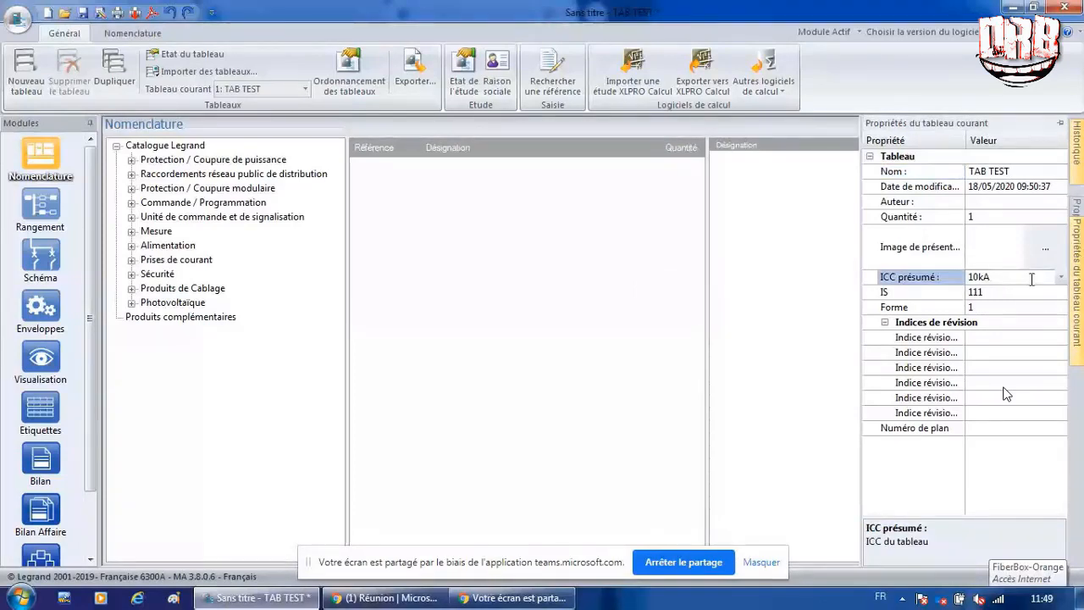
pyautogui.click(1059, 278)
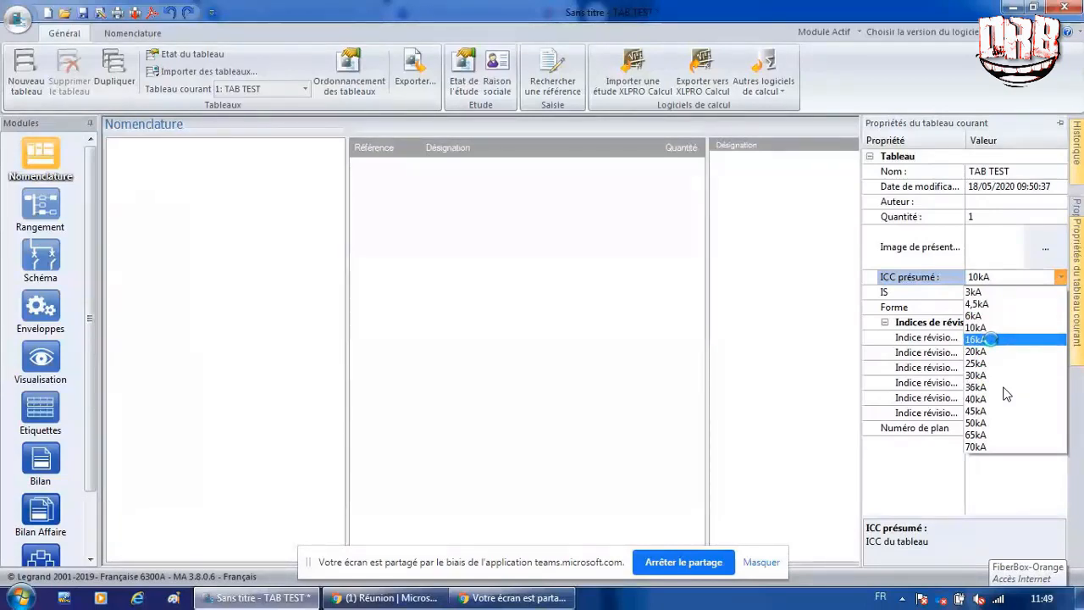
pyautogui.click(991, 339)
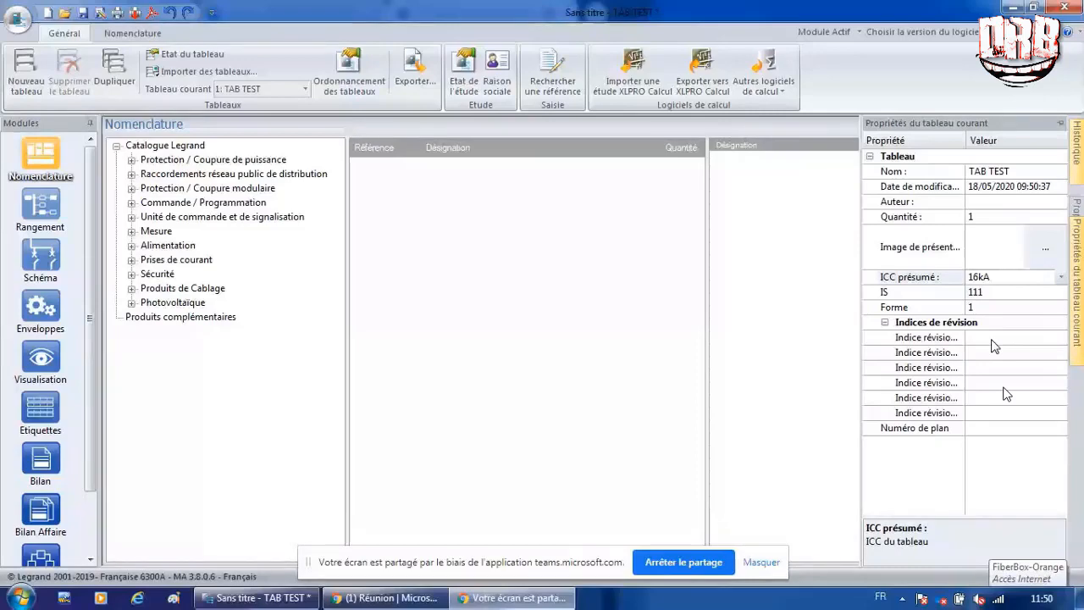
# Step: Set the presumed short-circuit current (ICC présumé) of the TAB TEST board to 50kA
pyautogui.click(1012, 277)
pyautogui.click(1060, 277)
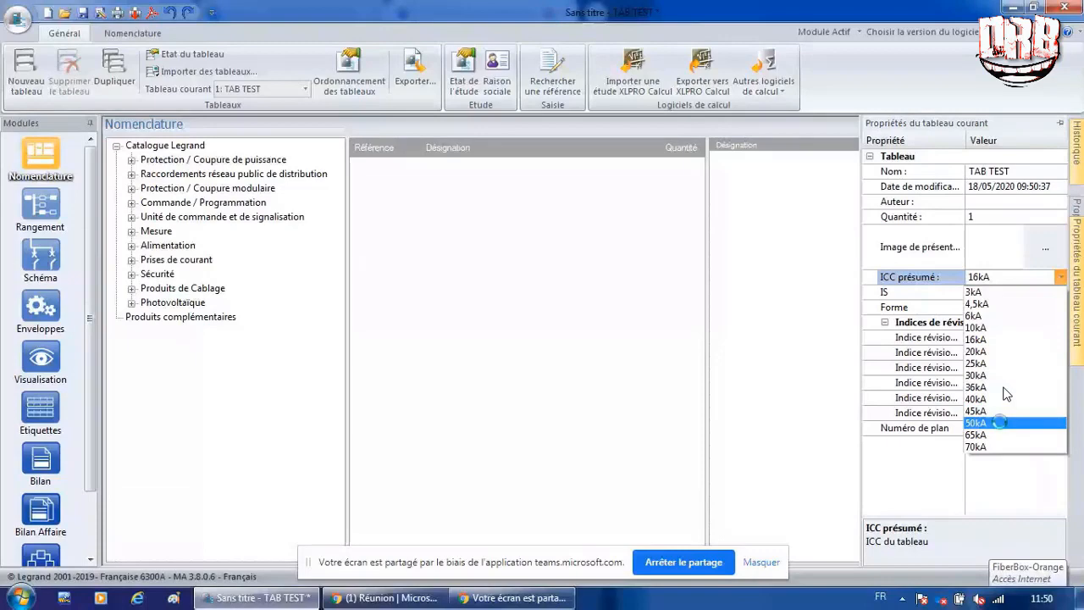
pyautogui.click(982, 422)
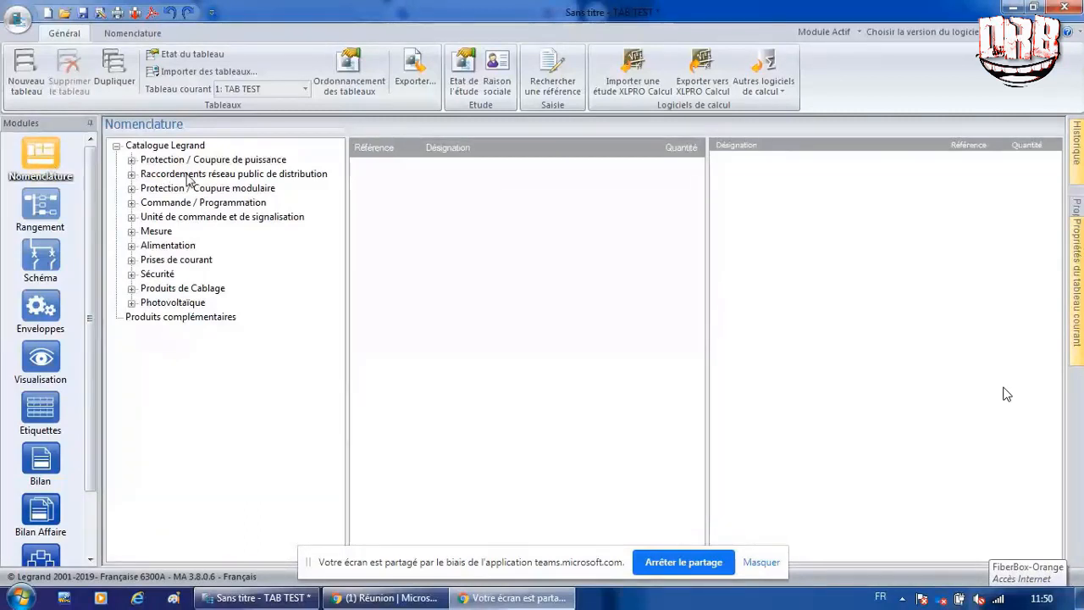
pyautogui.moveTo(1077, 279)
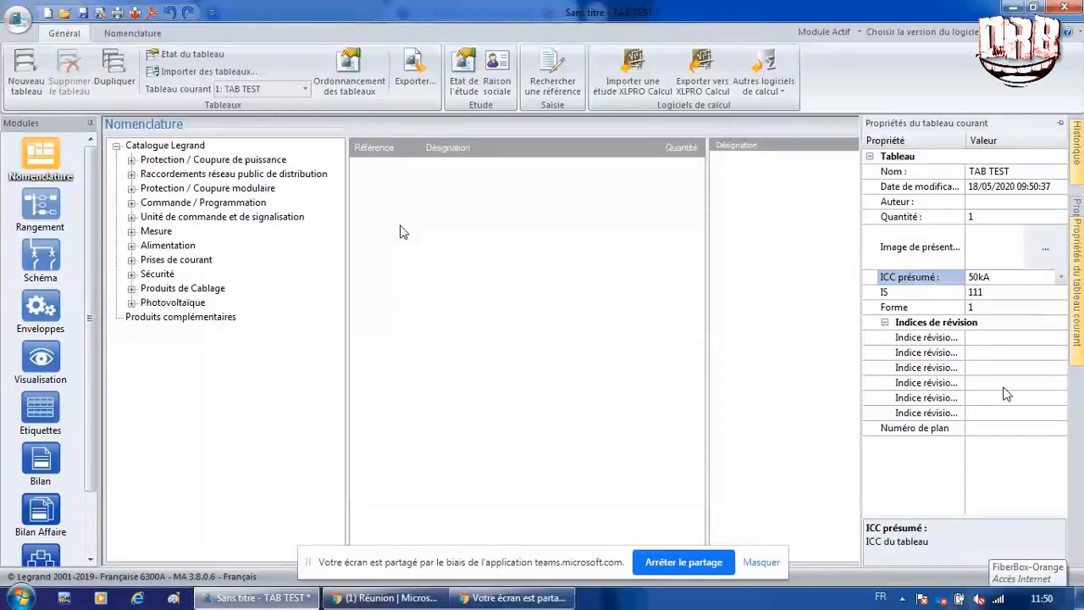
# Step: Start a new product from Disjoncteurs ouverts under power protection, with a 1600A rating and Débrochable execution
pyautogui.doubleClick(227, 161)
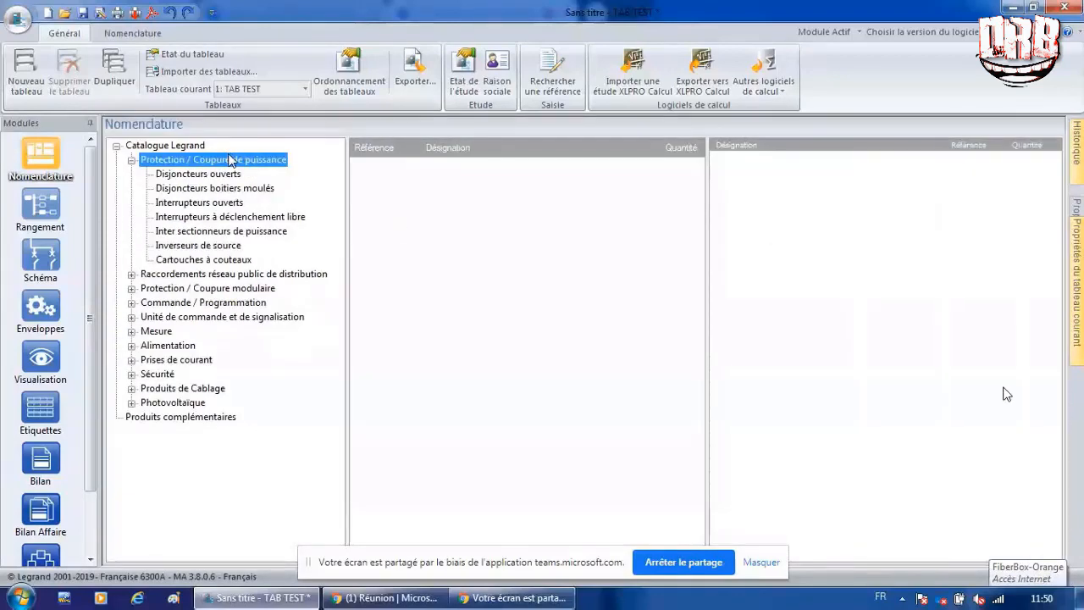
pyautogui.click(227, 174)
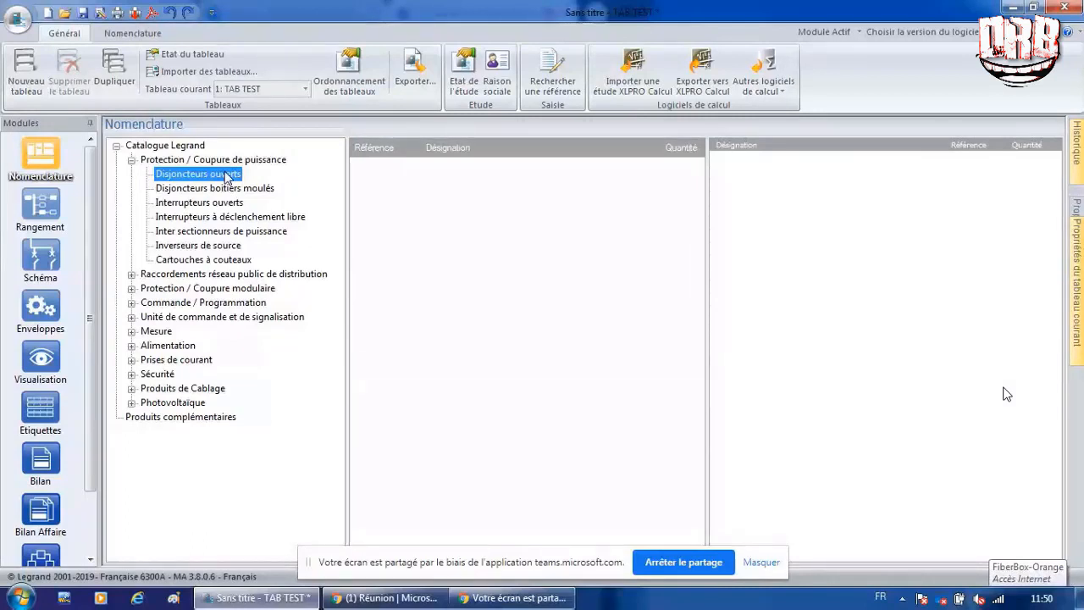
pyautogui.doubleClick(212, 175)
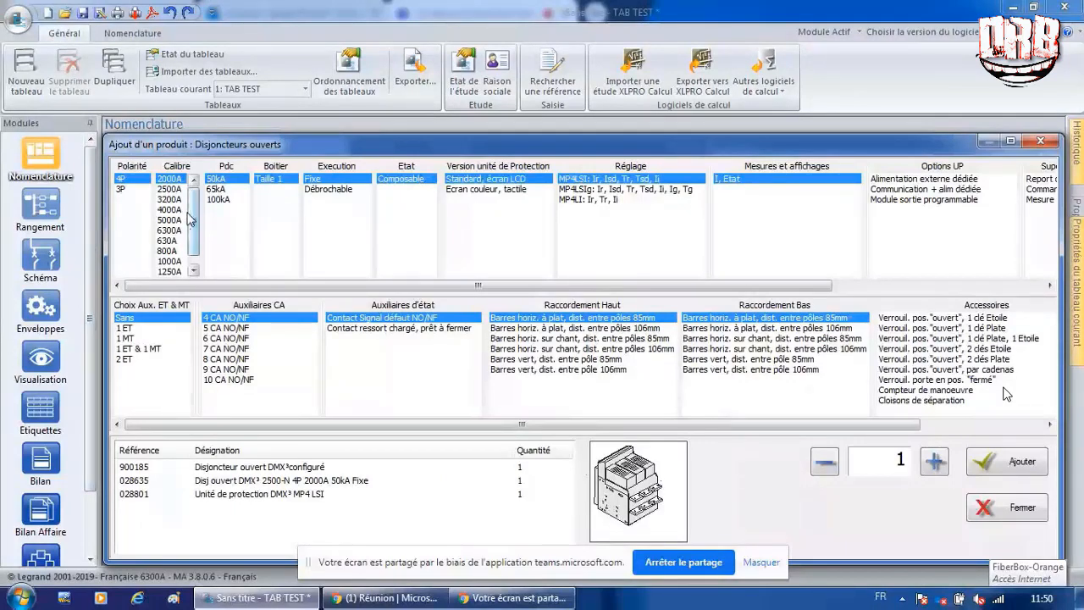
pyautogui.scroll(-1, 188, 219)
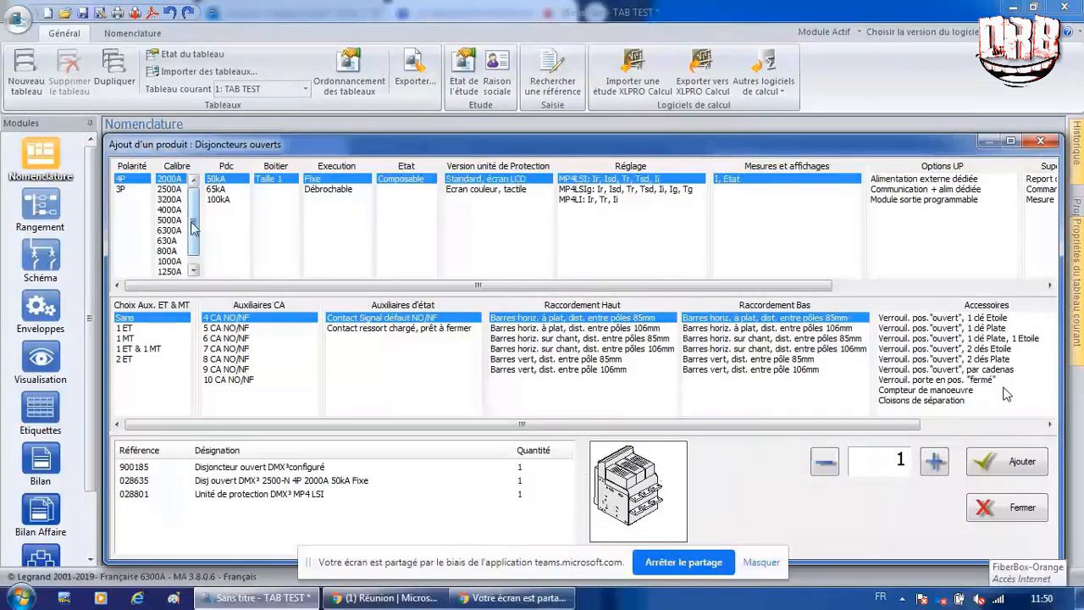
pyautogui.click(168, 271)
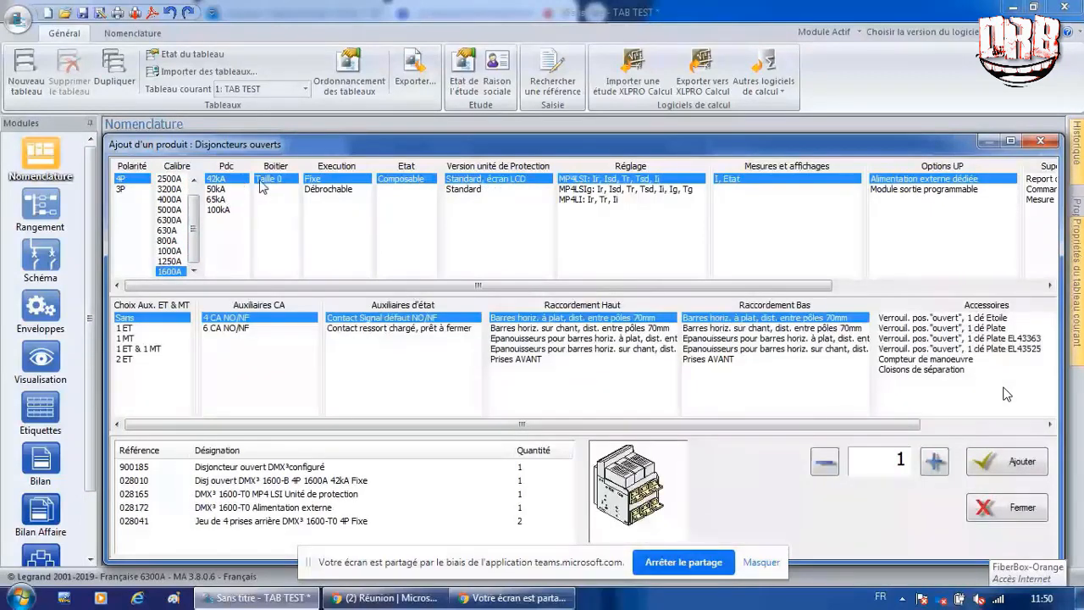
pyautogui.click(334, 194)
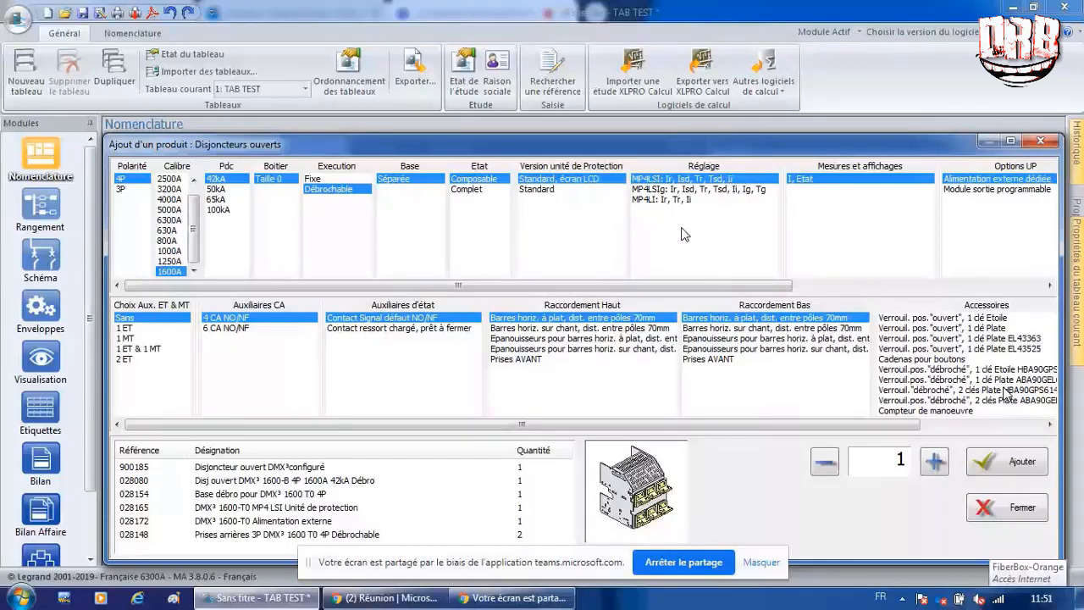
# Step: Give the open breaker one ET auxiliary and the "débroché" lock 1 clé Plate ABA90GEL6149, and add it to the parts list
pyautogui.click(125, 328)
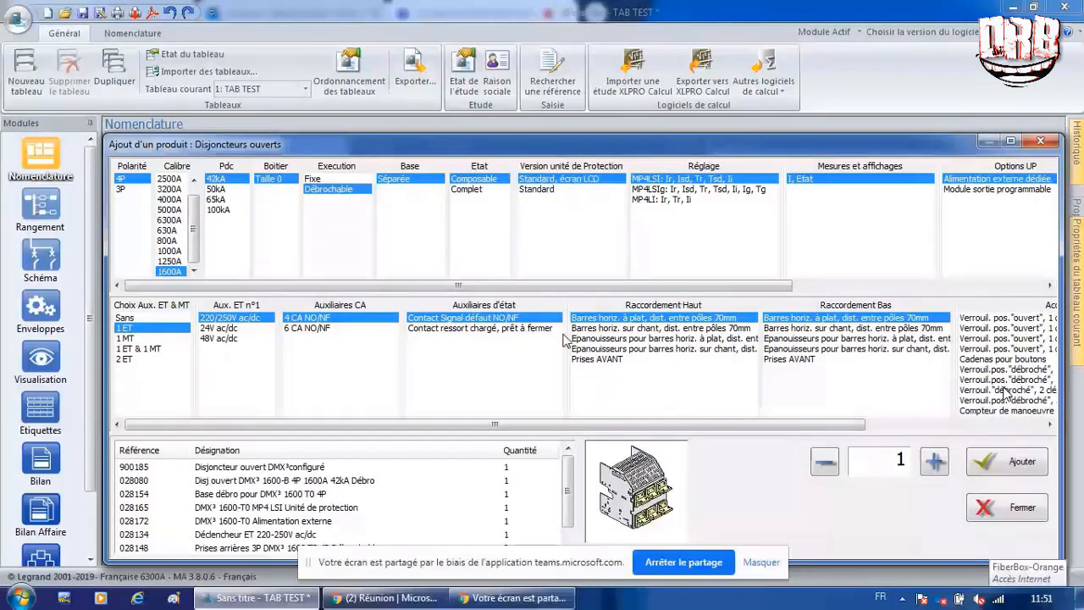
pyautogui.moveTo(830, 426); pyautogui.dragTo(940, 424)
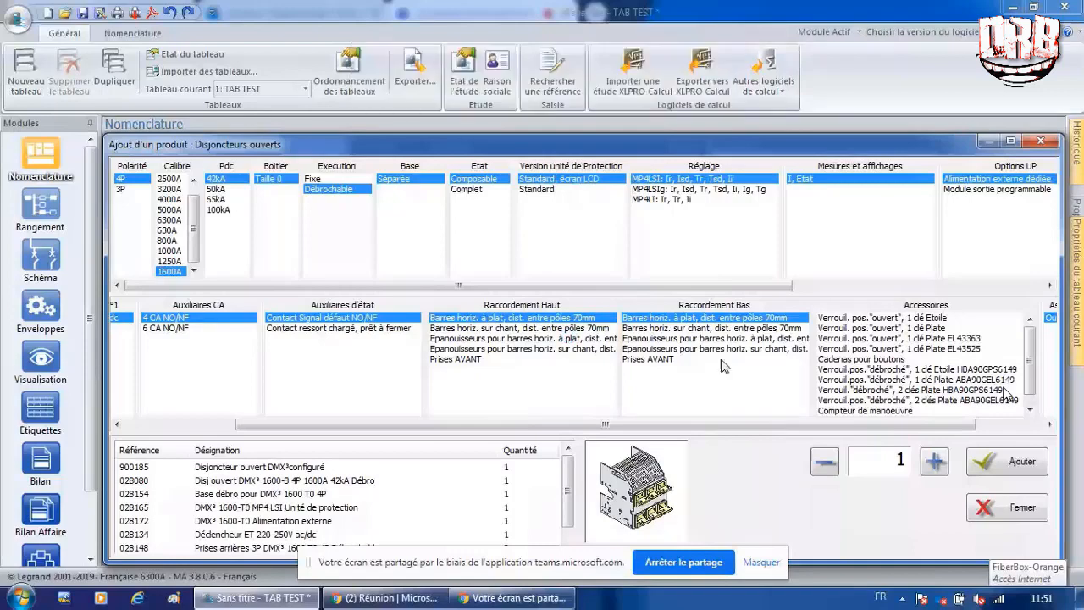
pyautogui.click(912, 380)
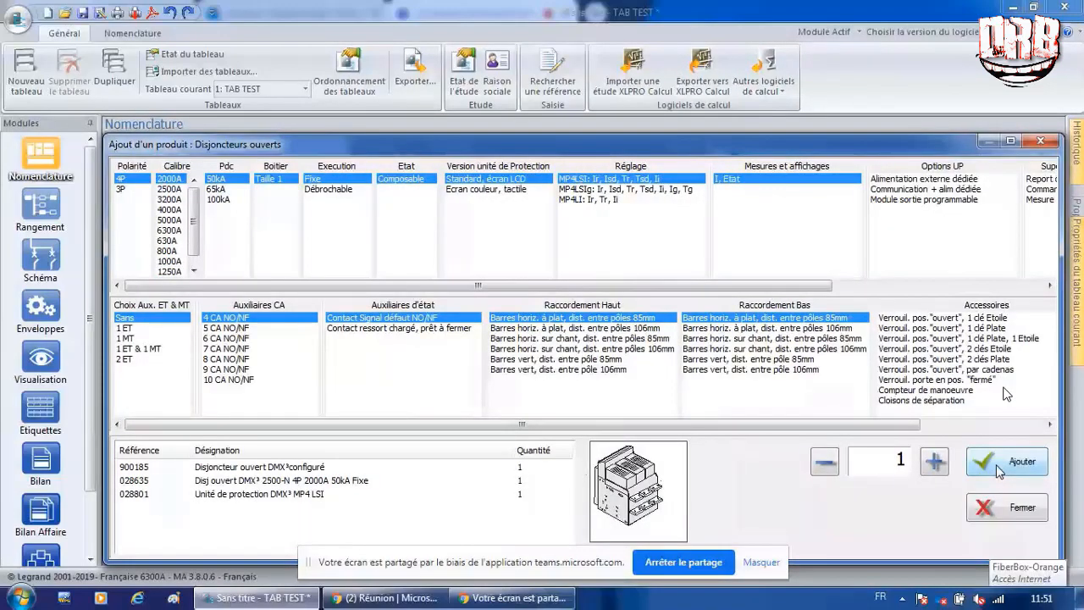
pyautogui.click(1001, 508)
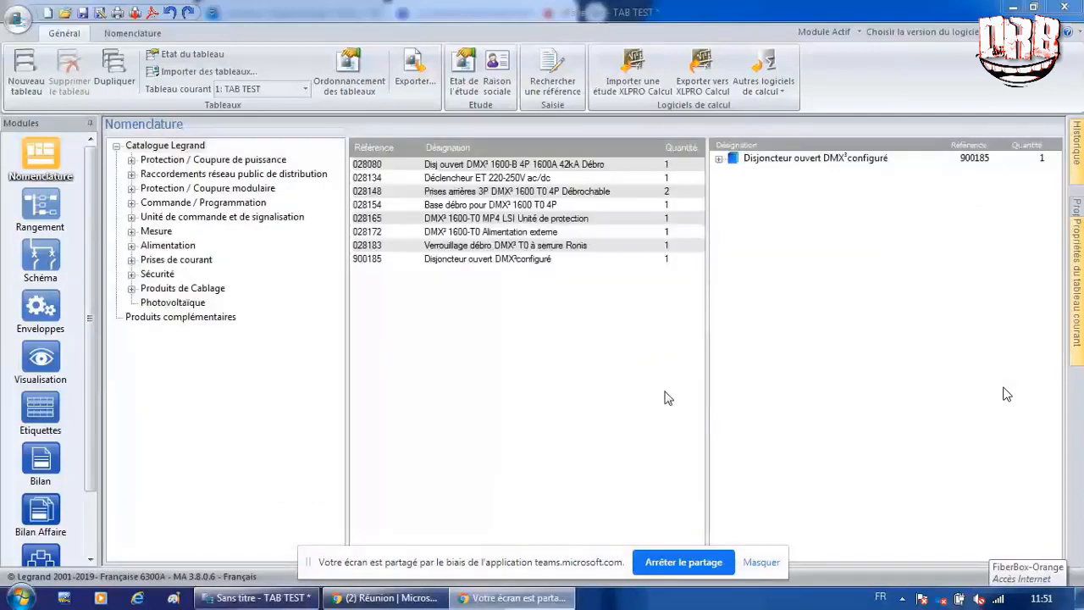
pyautogui.click(132, 160)
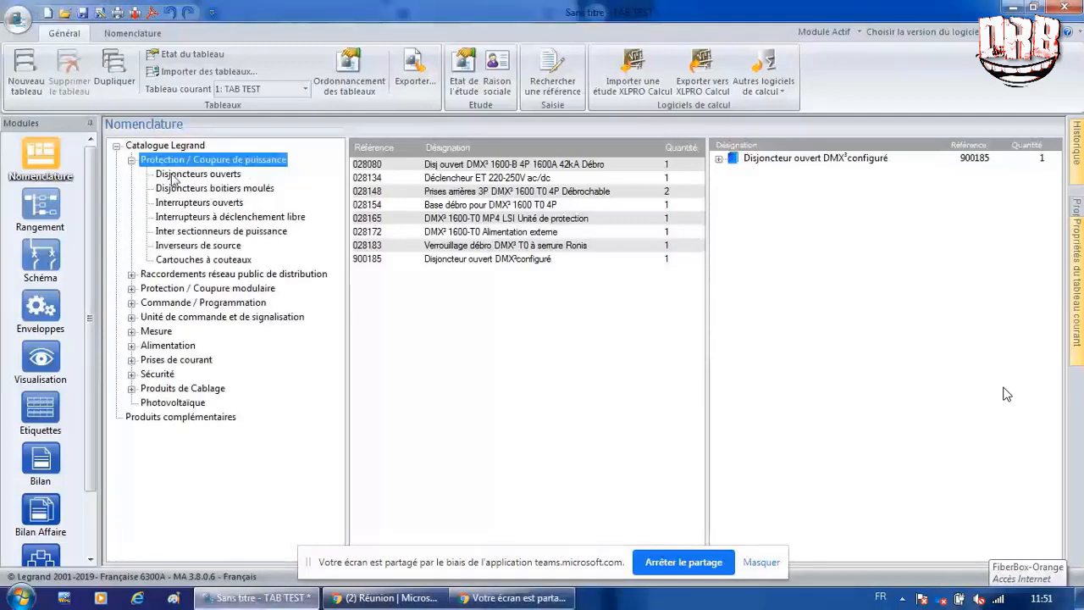
pyautogui.click(173, 176)
pyautogui.doubleClick(173, 175)
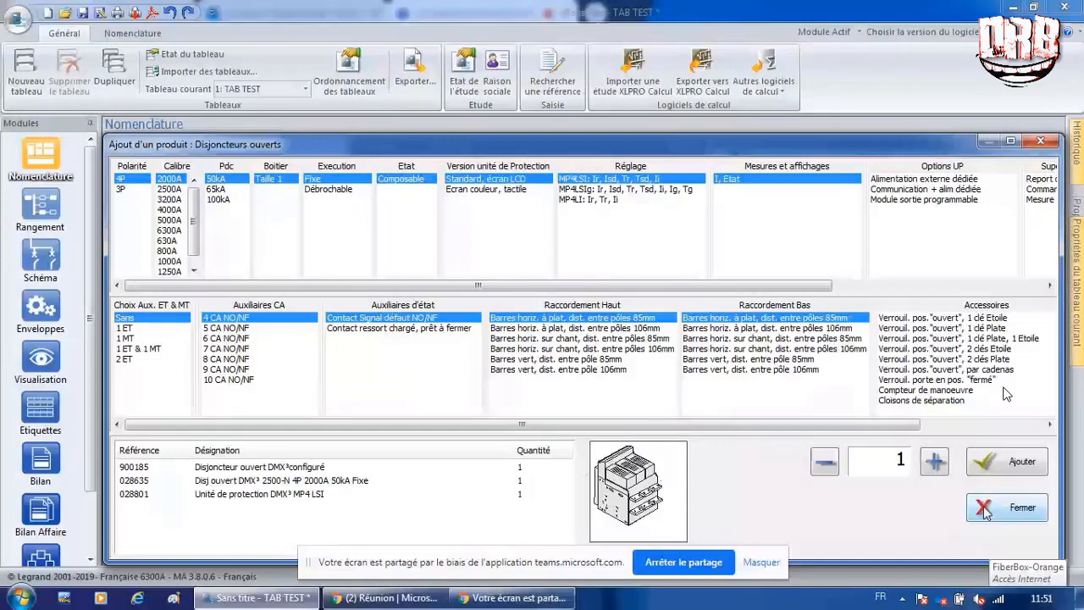
pyautogui.press('Escape')
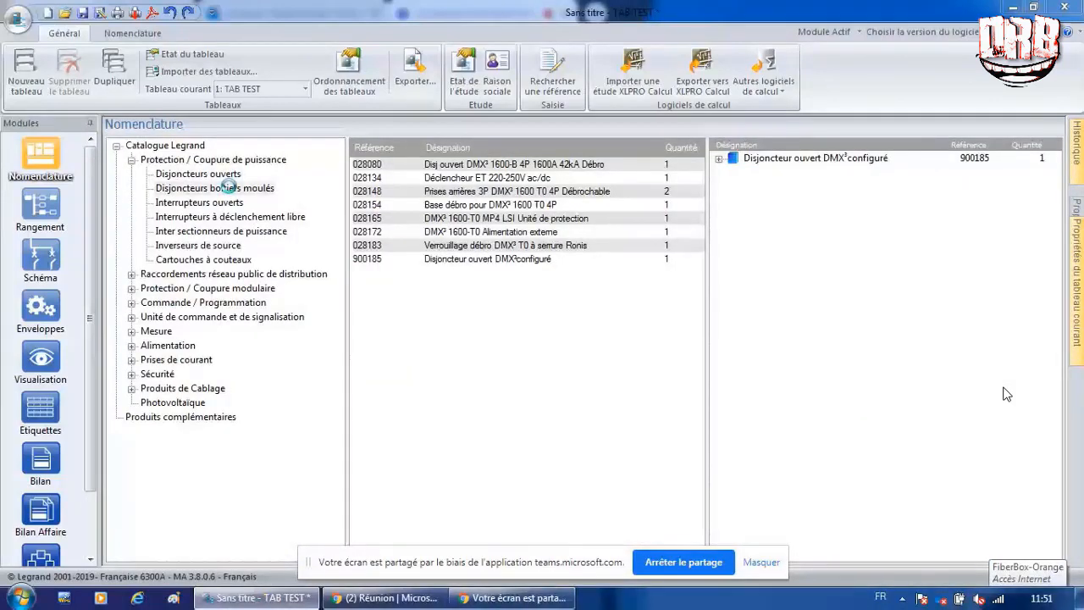
# Step: Start a new product from Disjoncteurs boitiers moulés under power protection, with a 200A rating and 25kA breaking capacity
pyautogui.doubleClick(228, 187)
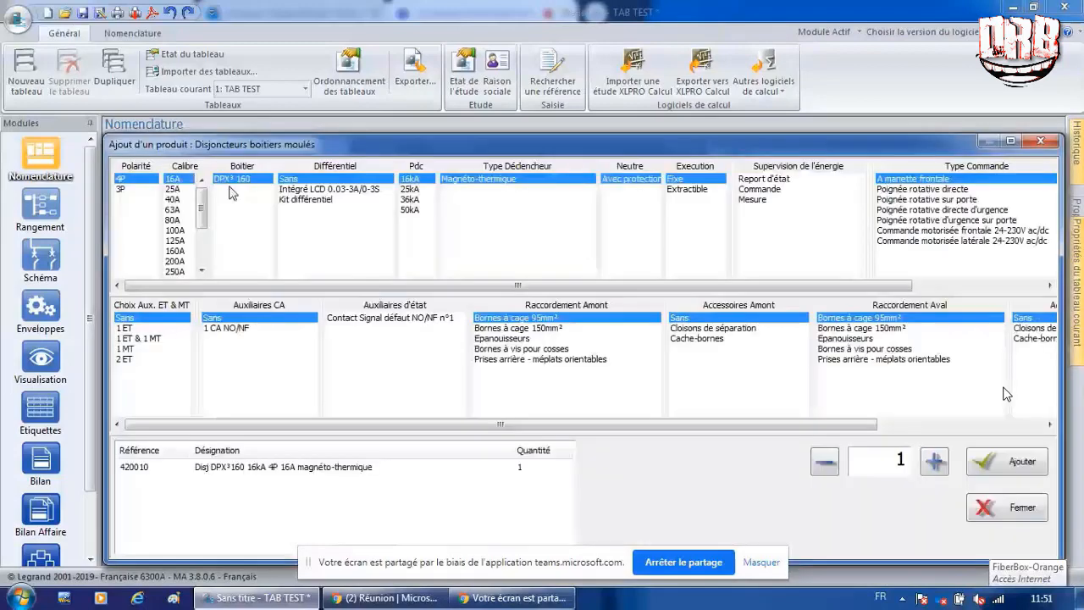
pyautogui.click(175, 241)
pyautogui.click(412, 189)
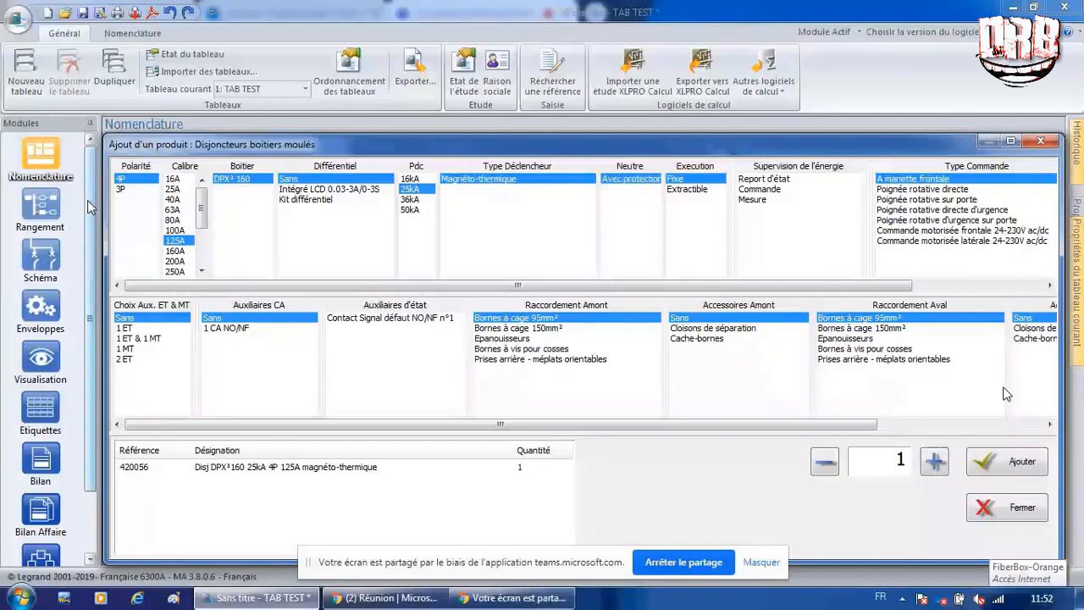
pyautogui.click(175, 261)
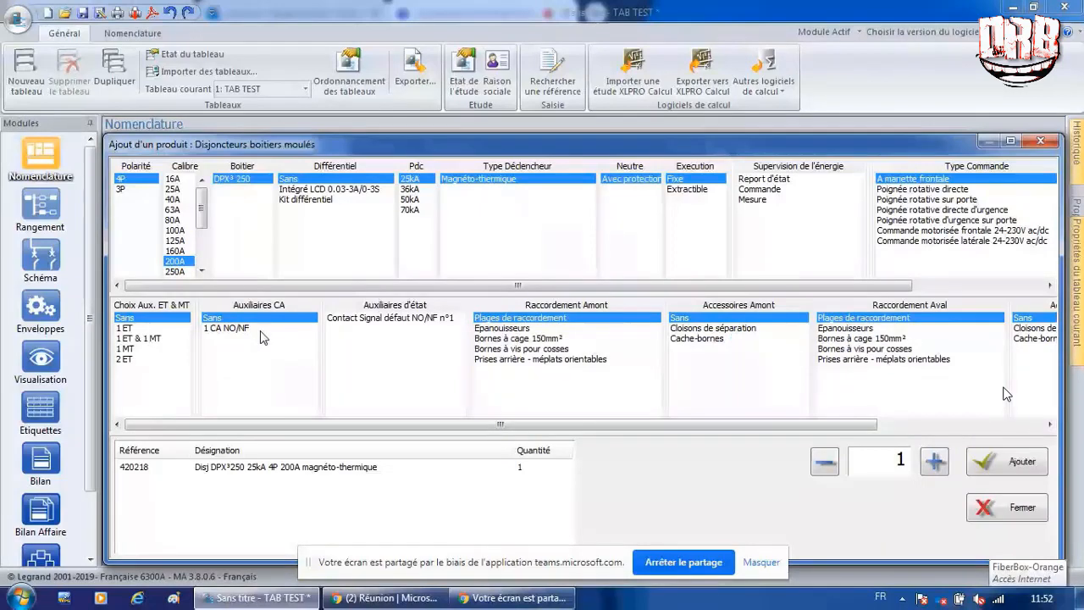
# Step: Equip the 200A moulded-case breaker with 1 CA NO/NF and Contact Signal défaut NO/NF n°1, and add four to the parts list
pyautogui.click(288, 328)
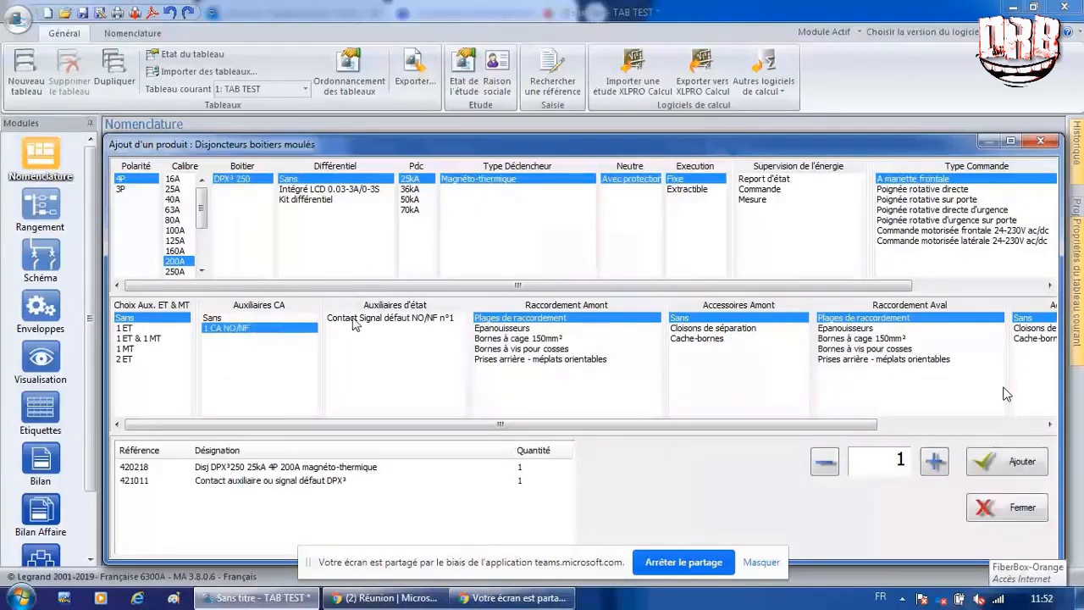
pyautogui.click(355, 318)
pyautogui.click(933, 462)
pyautogui.click(933, 463)
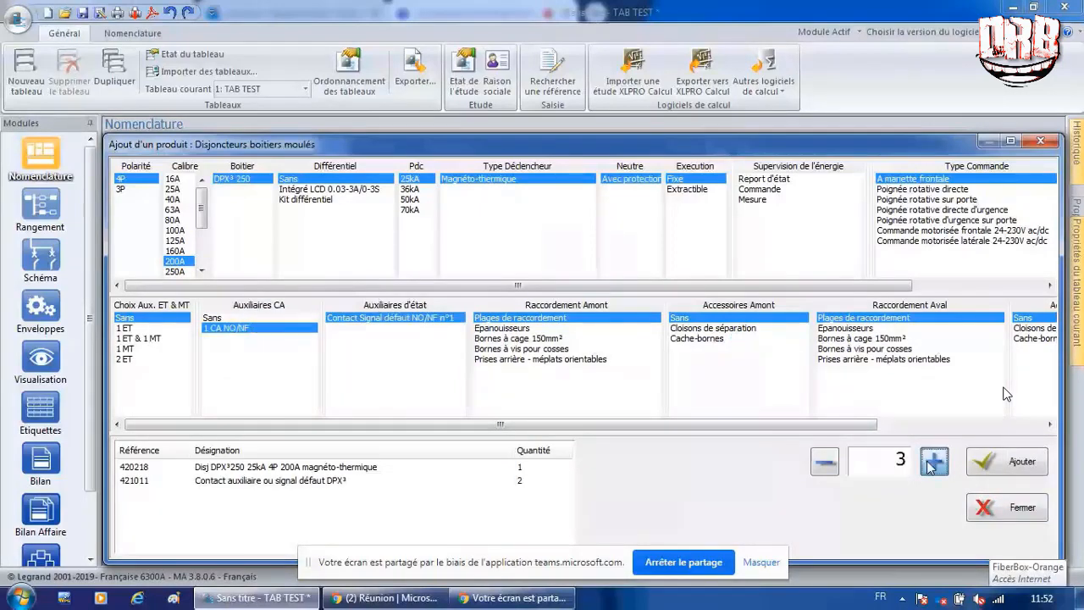
pyautogui.click(933, 462)
pyautogui.click(982, 462)
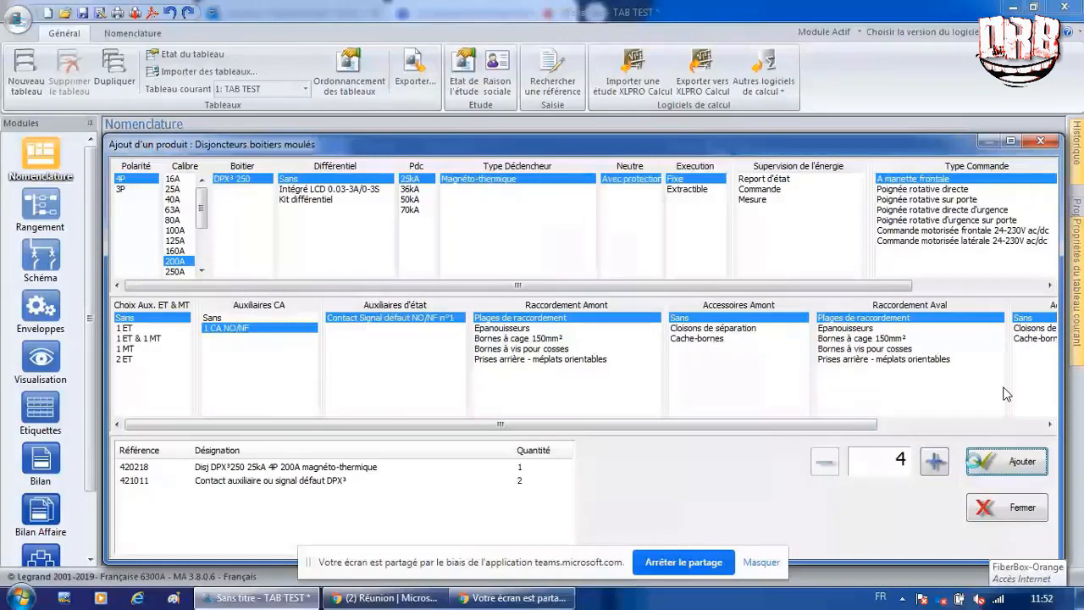
# Step: Add two 4P moulded-case breakers rated 630A to the parts list and close the product dialog
pyautogui.click(201, 270)
pyautogui.click(201, 270)
pyautogui.click(201, 270)
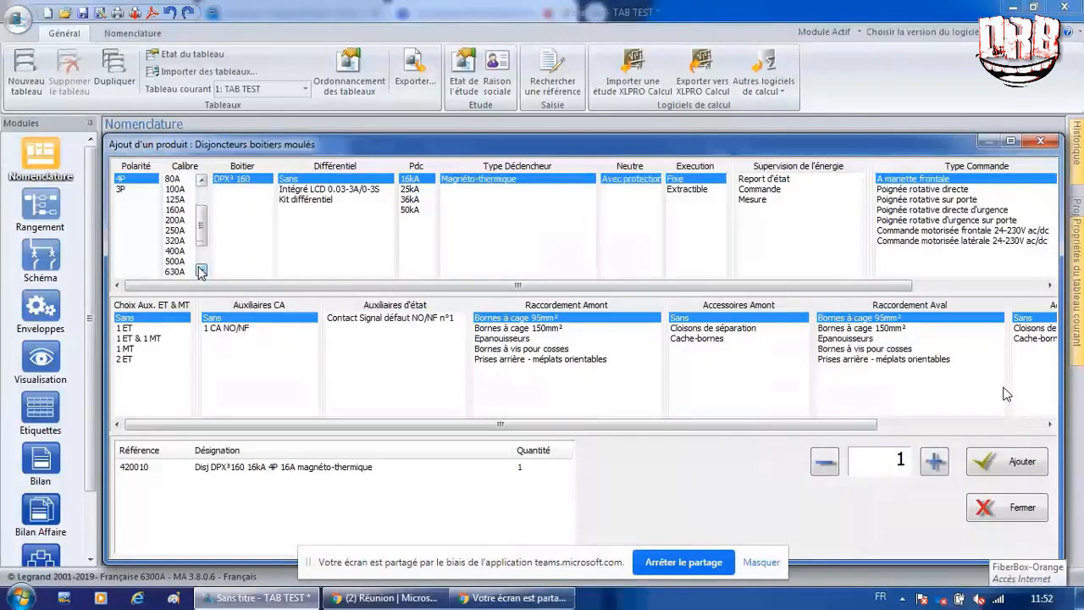
pyautogui.click(201, 270)
pyautogui.click(201, 270)
pyautogui.click(175, 261)
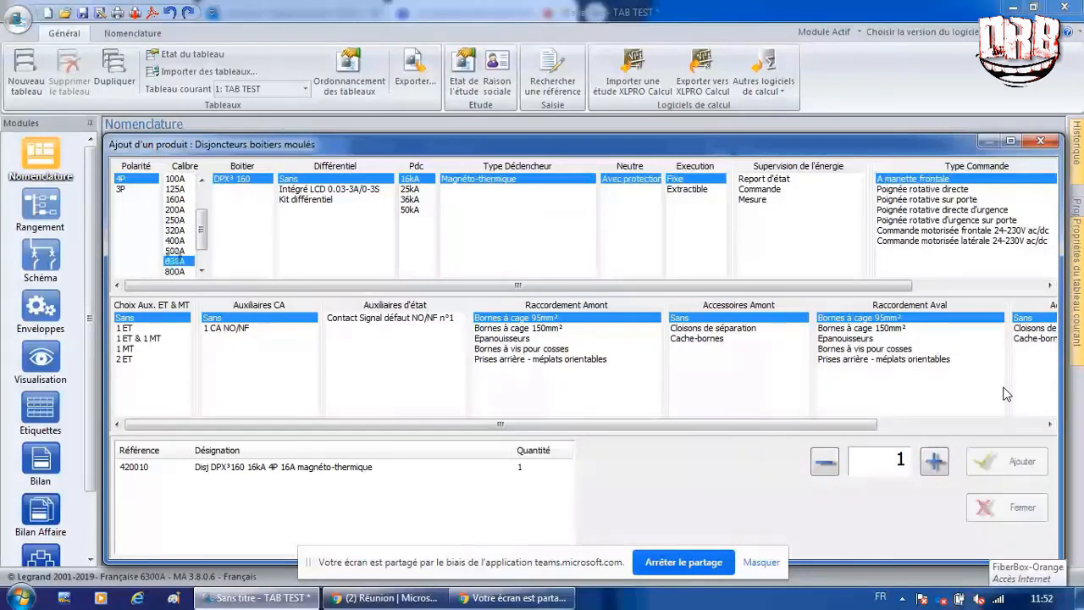
pyautogui.click(935, 460)
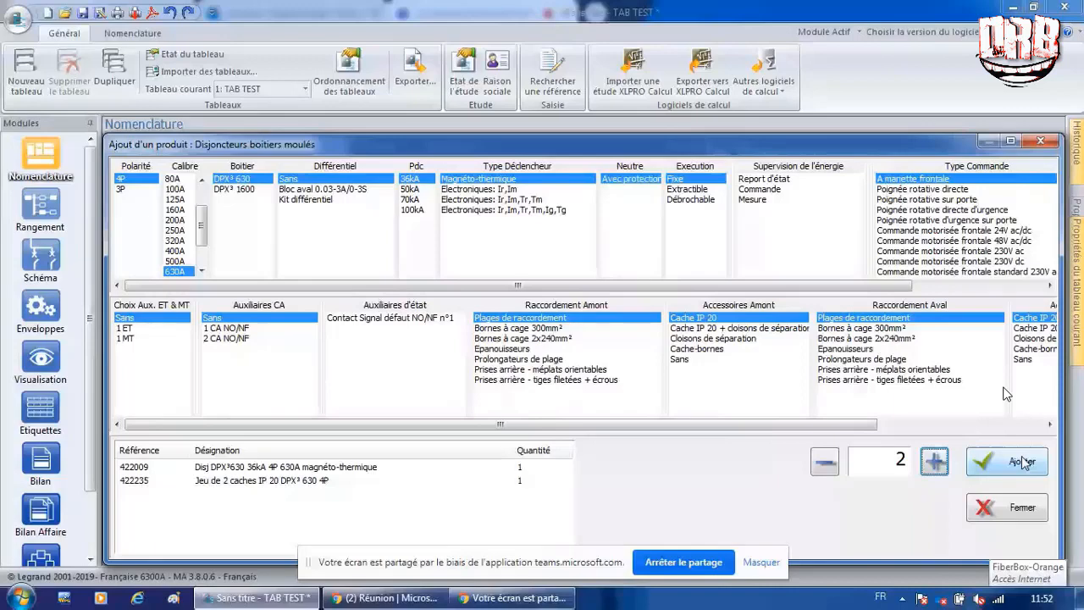
pyautogui.click(1023, 462)
pyautogui.click(1023, 509)
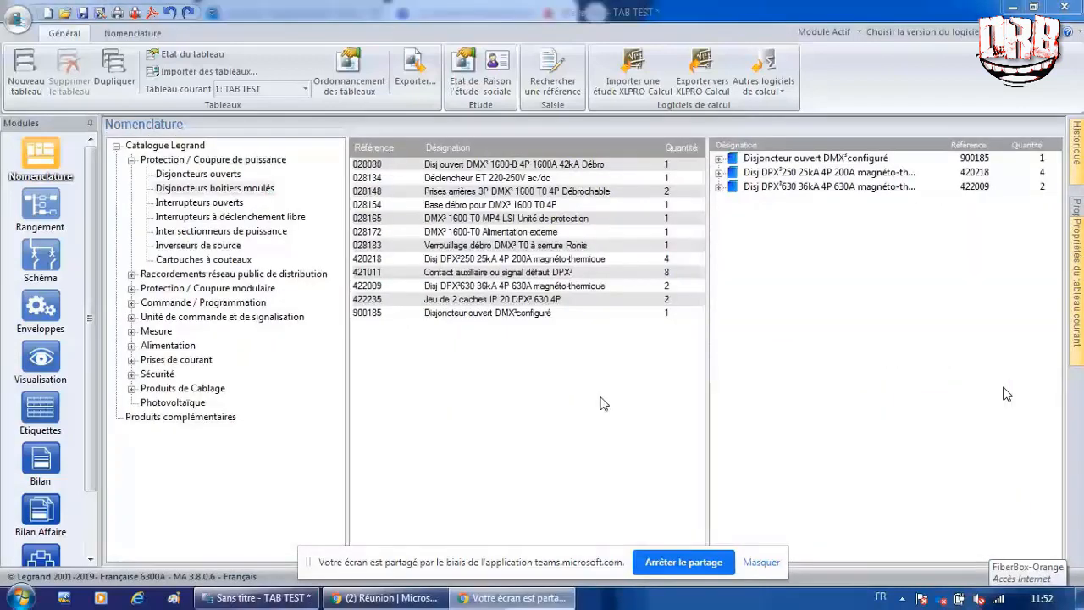
# Step: Add one Centrale de mesure from Mesure de l'énergie with Encastrée, 96x96 mounting and 1600A rating, and close the product dialog
pyautogui.doubleClick(144, 332)
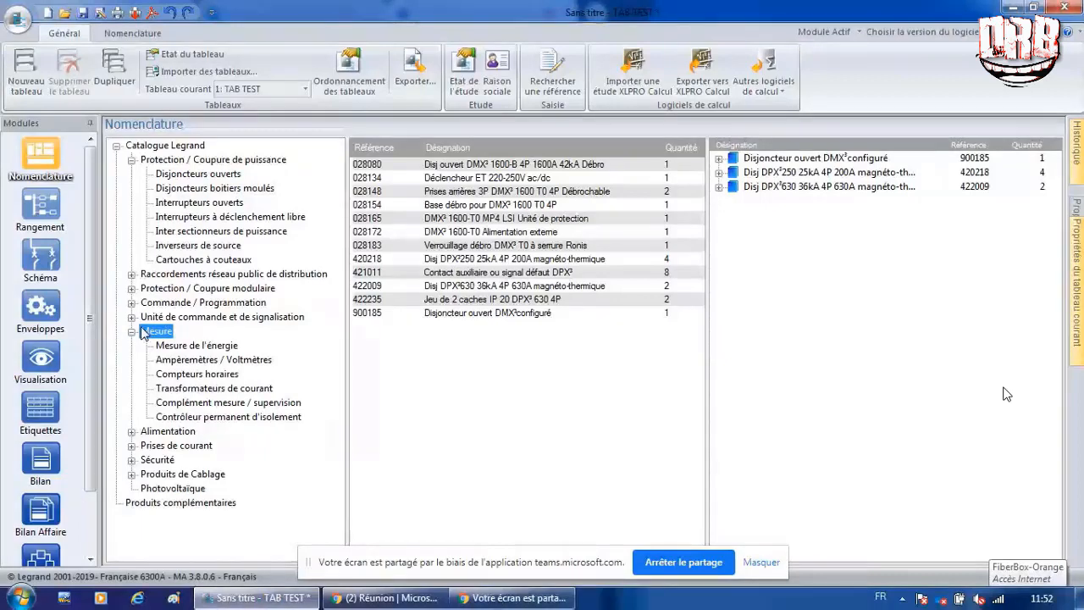
pyautogui.doubleClick(180, 346)
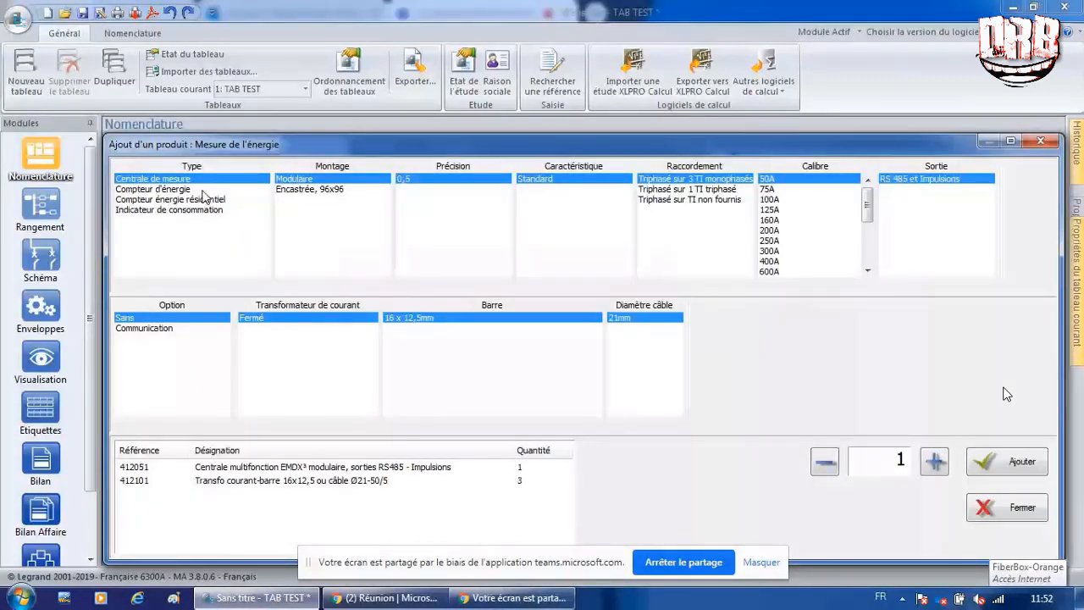
pyautogui.click(306, 191)
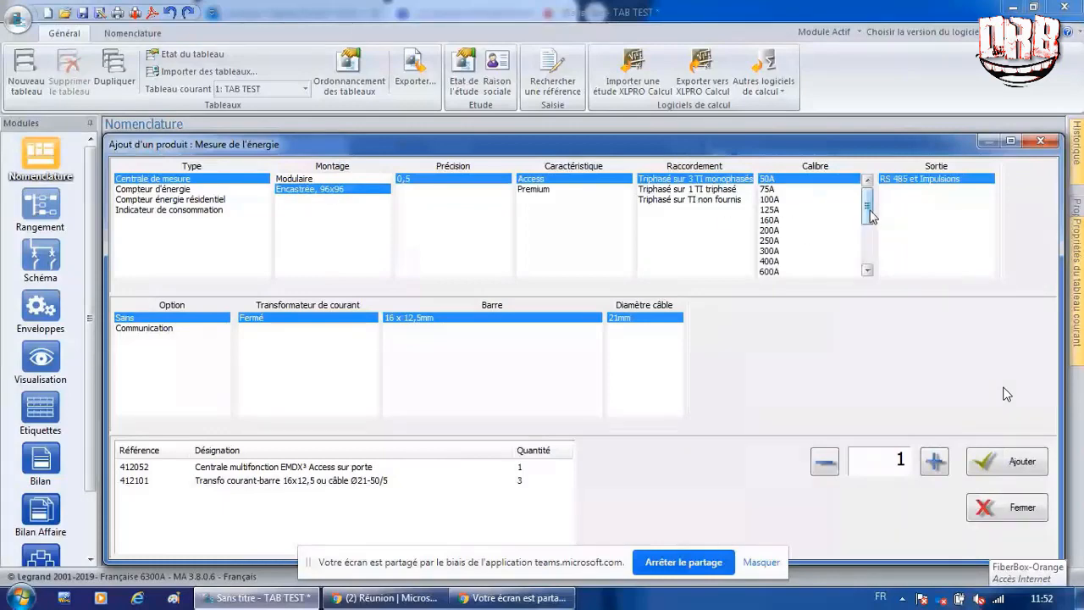
pyautogui.moveTo(869, 216); pyautogui.dragTo(870, 249)
pyautogui.click(777, 241)
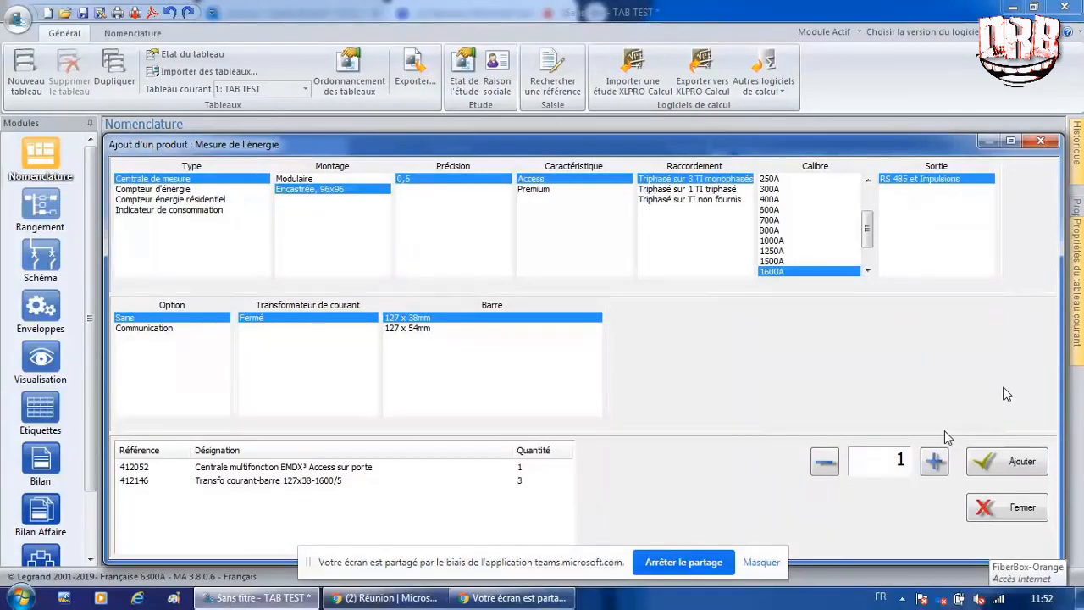
pyautogui.click(990, 461)
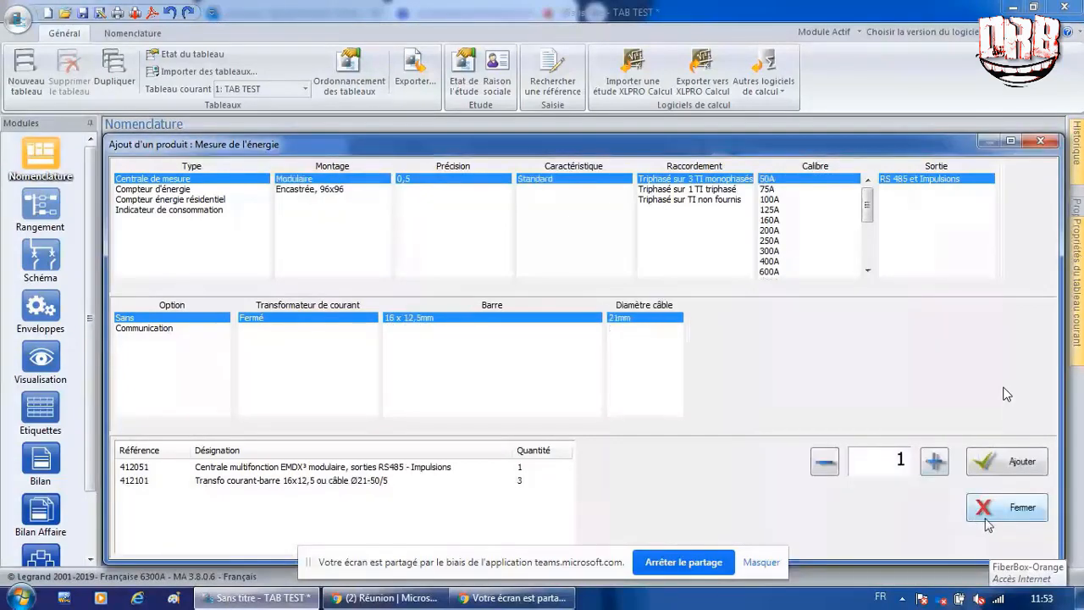
pyautogui.click(985, 508)
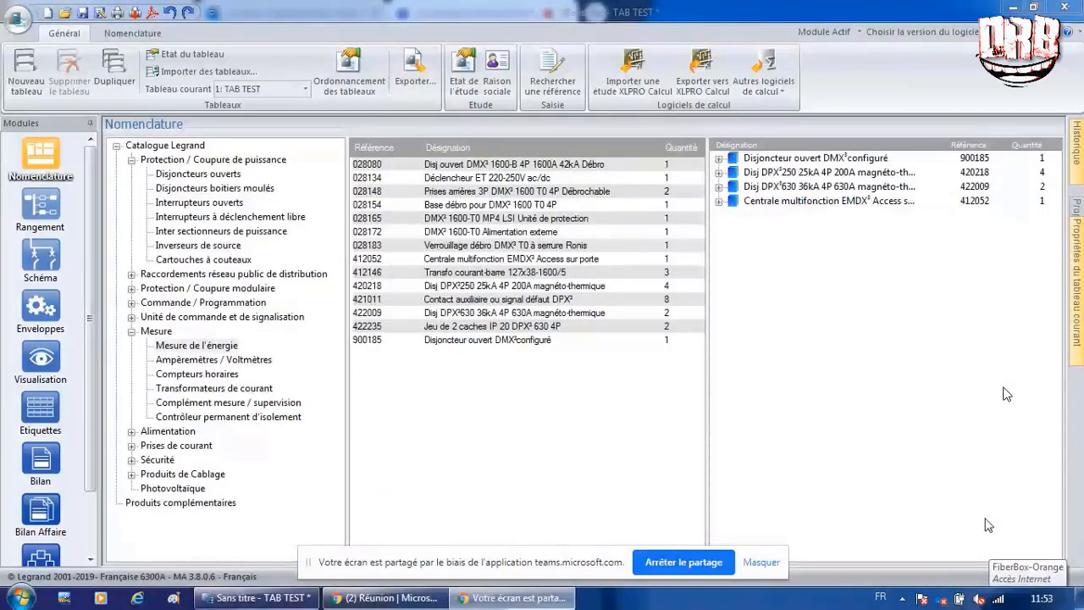
# Step: Examine the catalogue's product families under Commande / Programmation, Protection / Coupure modulaire, Unité de commande et de signalisation and Mesure
pyautogui.doubleClick(172, 309)
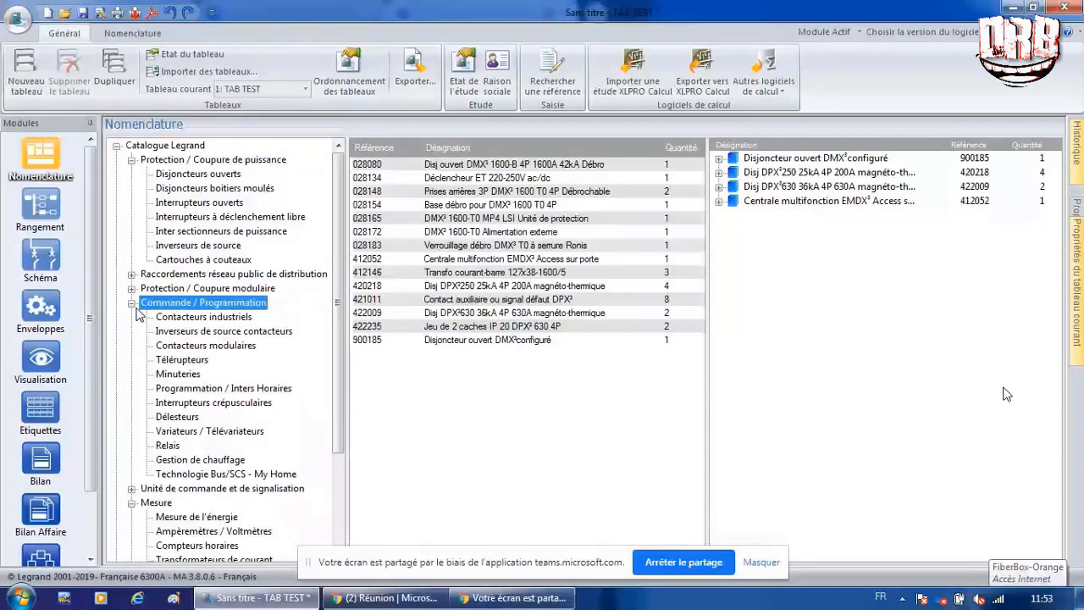
pyautogui.click(131, 302)
pyautogui.click(132, 332)
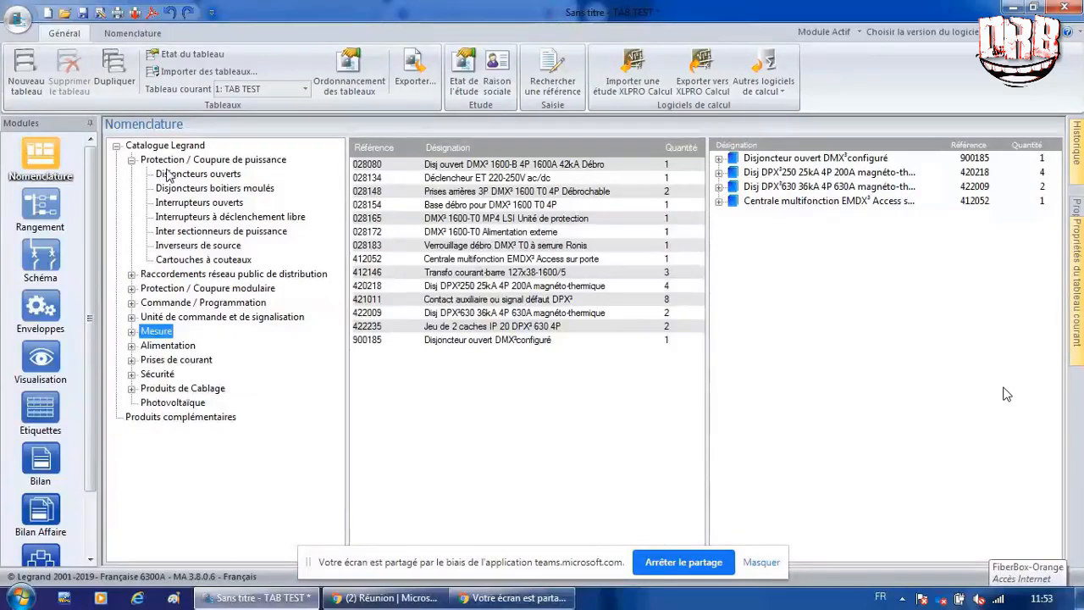
pyautogui.click(132, 288)
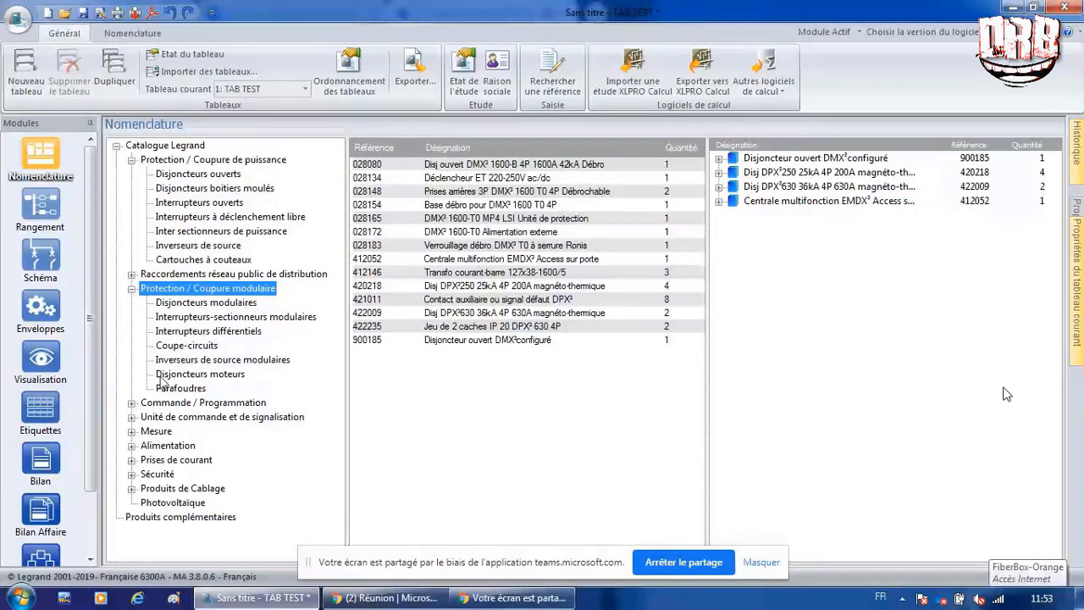
pyautogui.doubleClick(177, 402)
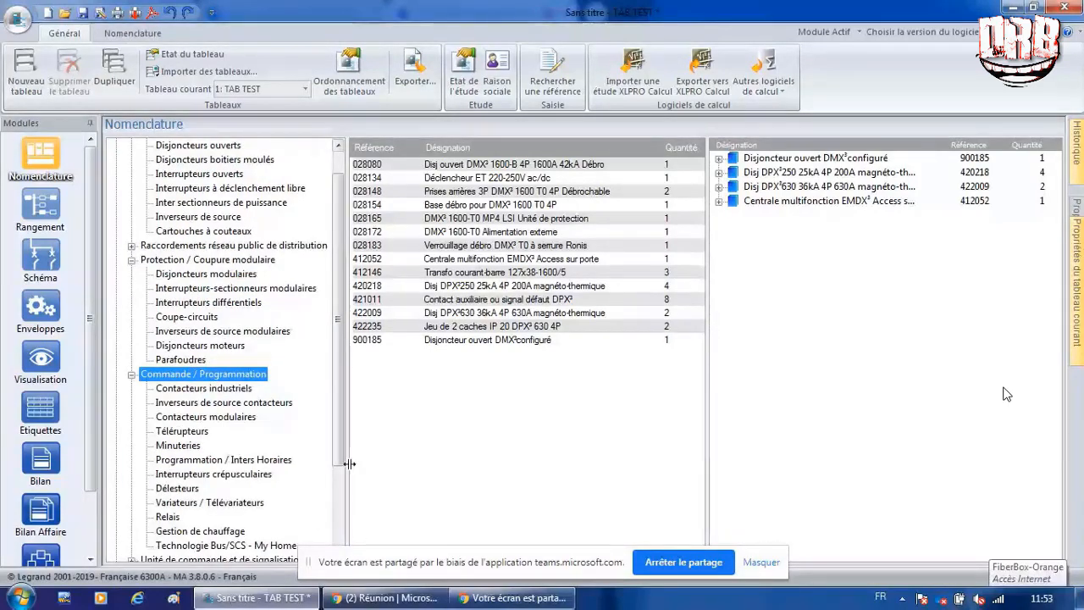
pyautogui.scroll(-3, 348, 463)
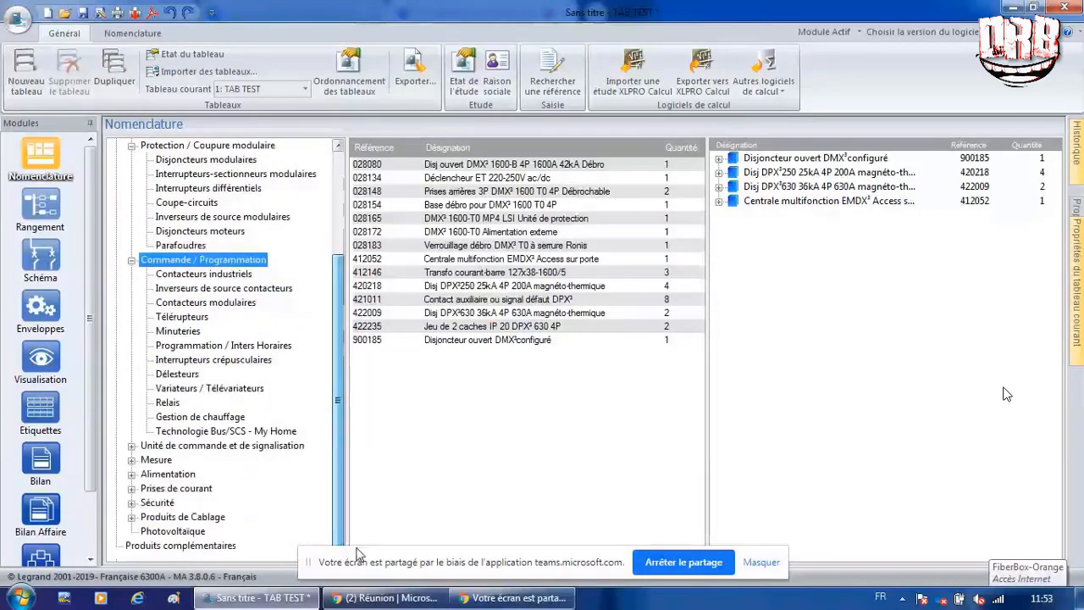
pyautogui.click(132, 260)
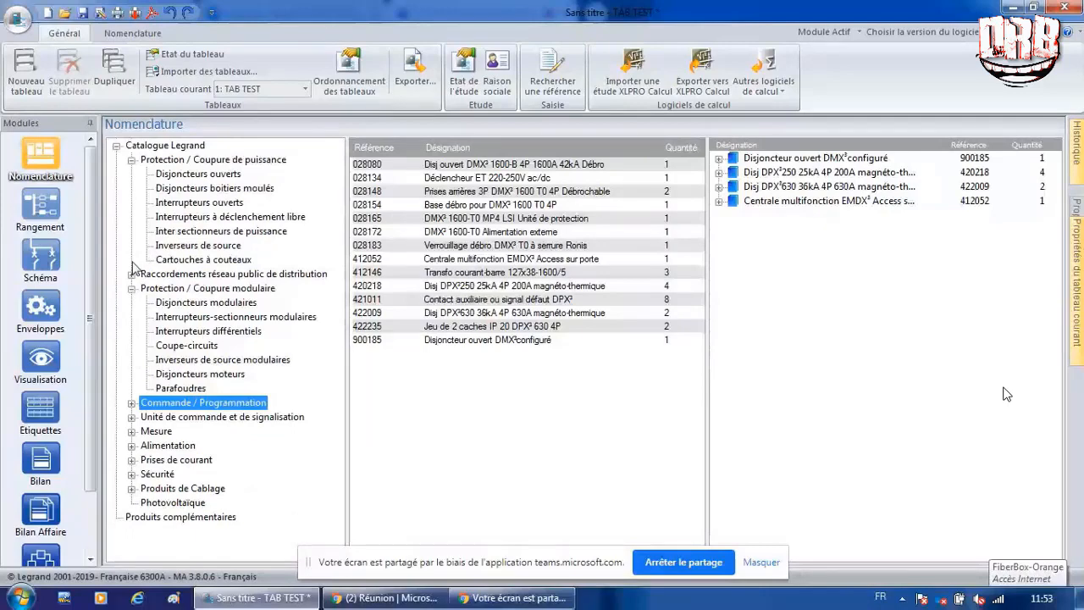
pyautogui.click(131, 416)
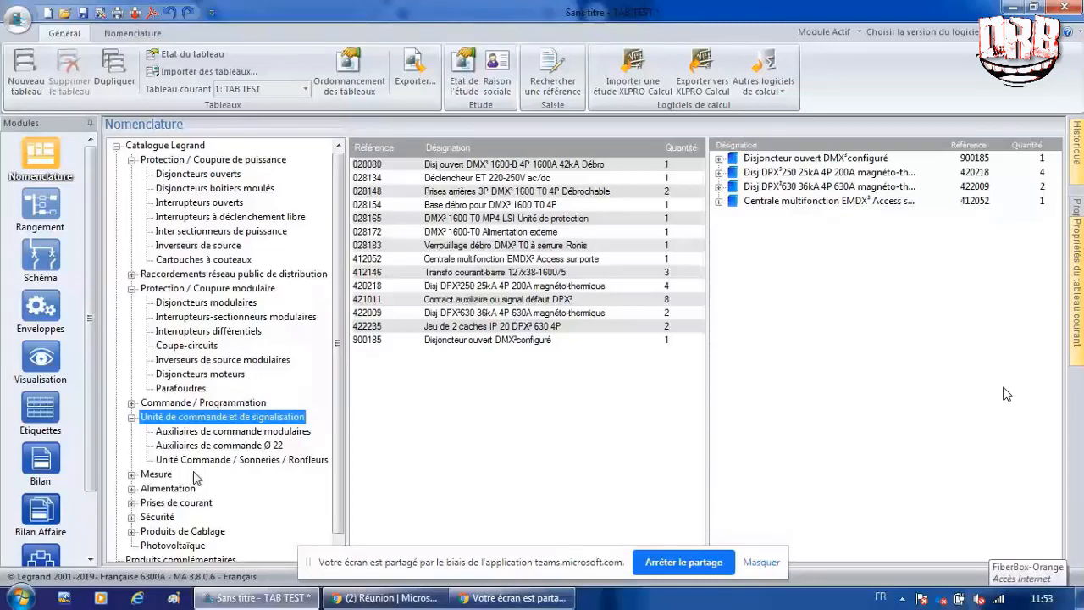
pyautogui.click(131, 416)
pyautogui.click(131, 431)
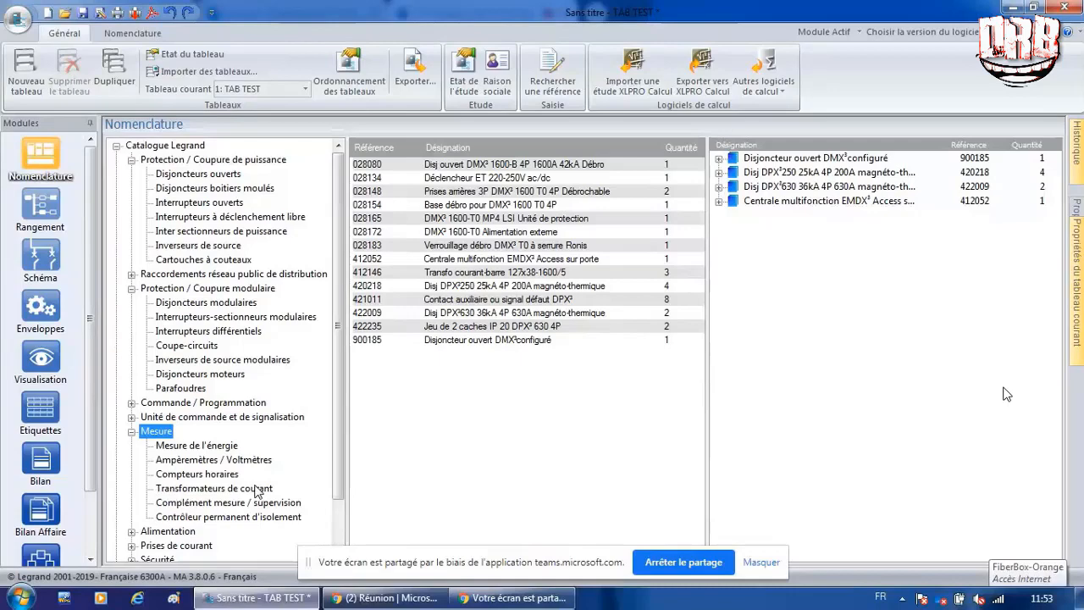
pyautogui.click(131, 288)
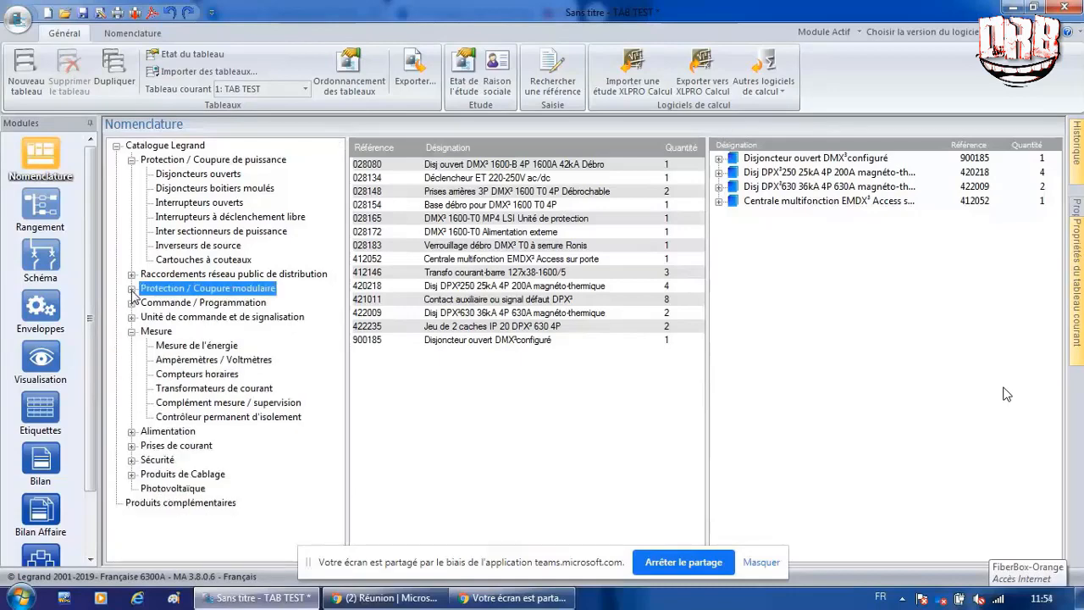
pyautogui.click(131, 331)
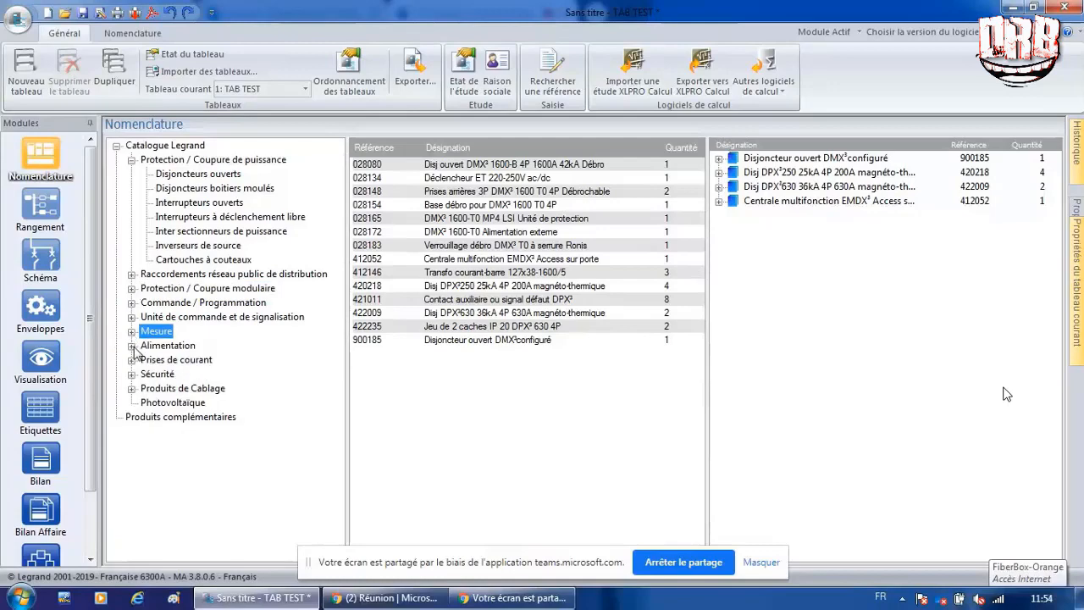
# Step: Examine the catalogue's product families under Alimentation, Prises de courant, Sécurité and Produits de Cablage
pyautogui.click(131, 346)
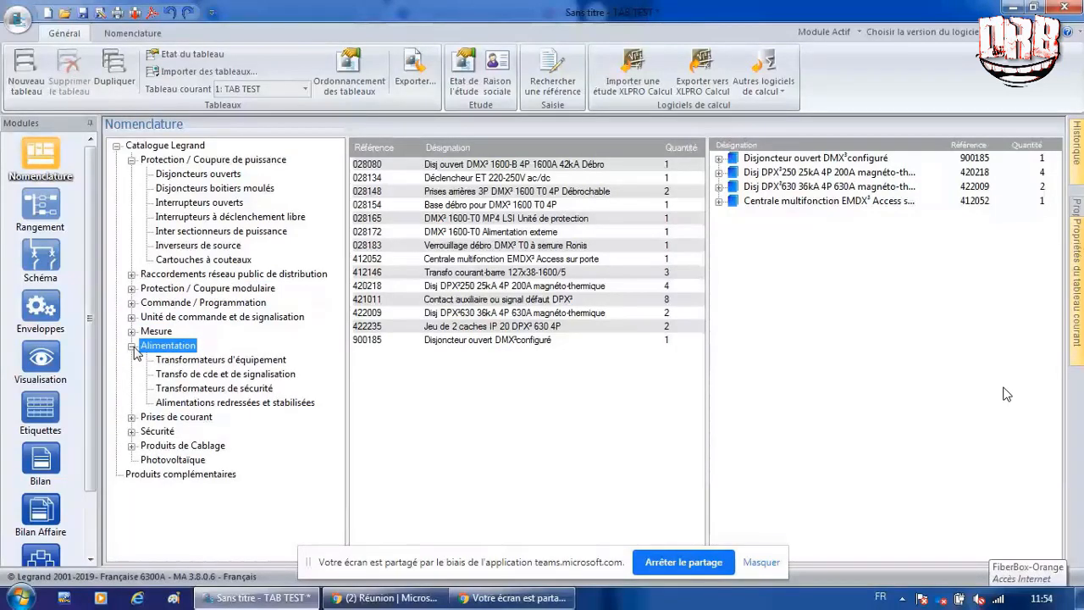
pyautogui.click(131, 417)
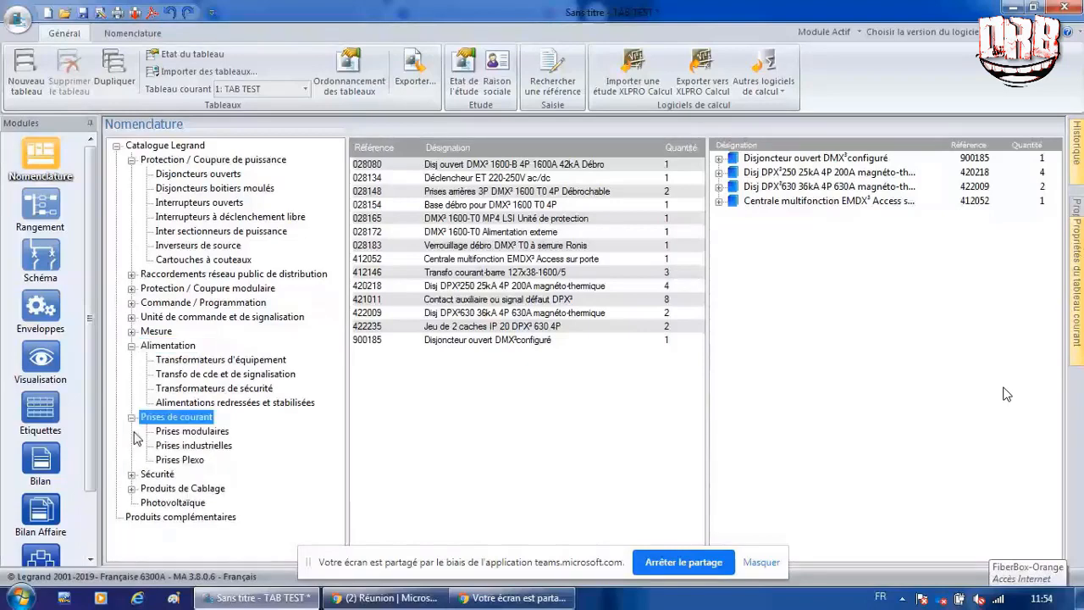
pyautogui.click(132, 476)
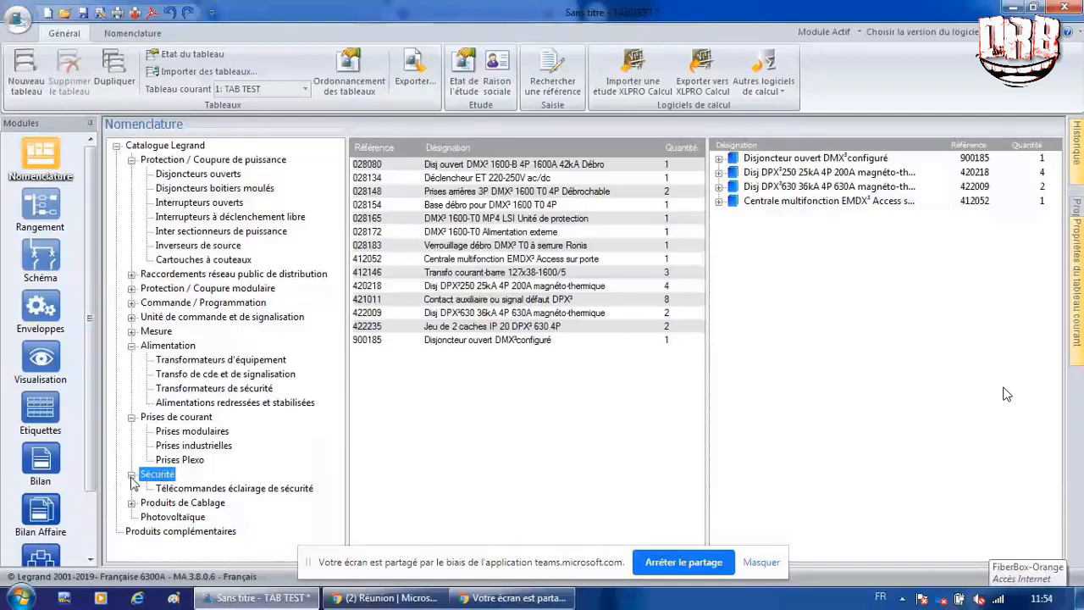
pyautogui.click(131, 475)
pyautogui.click(132, 418)
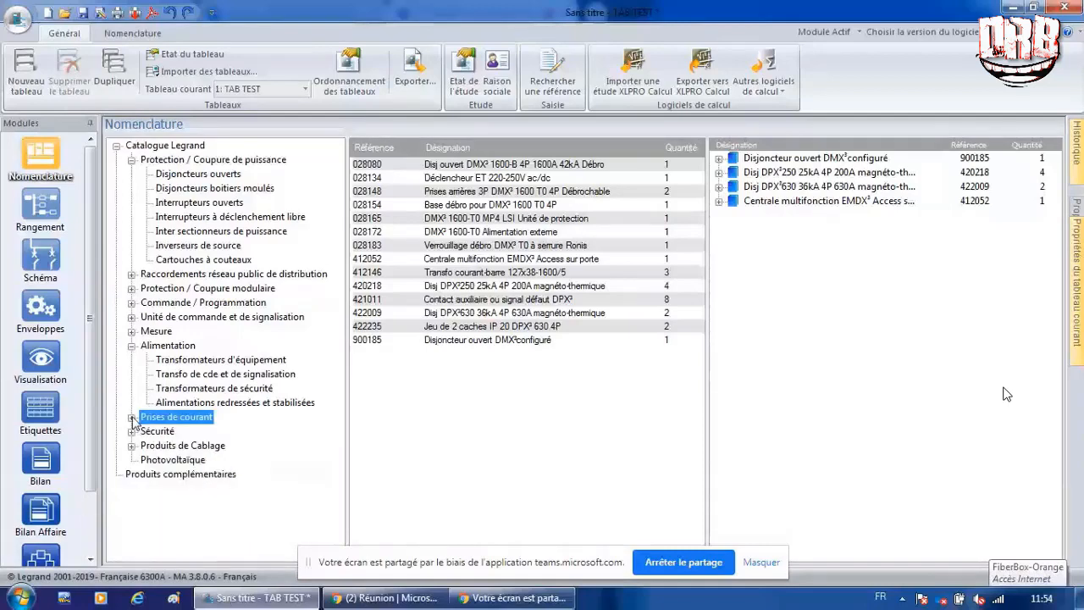
pyautogui.click(131, 446)
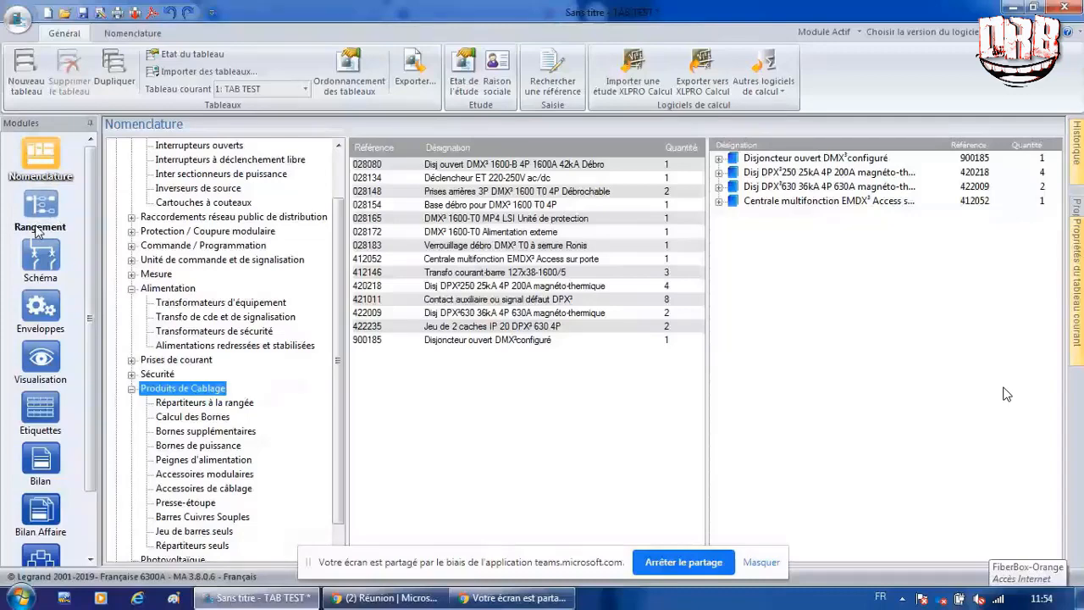
pyautogui.click(132, 389)
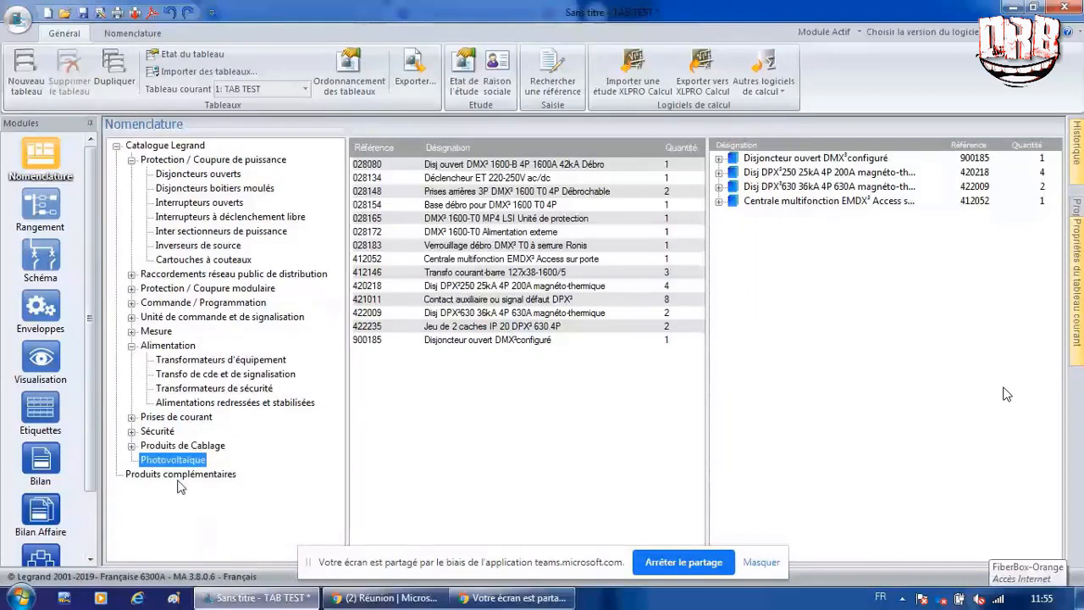
# Step: View the list of additional products in Produits complémentaires and close it without adding anything
pyautogui.click(178, 479)
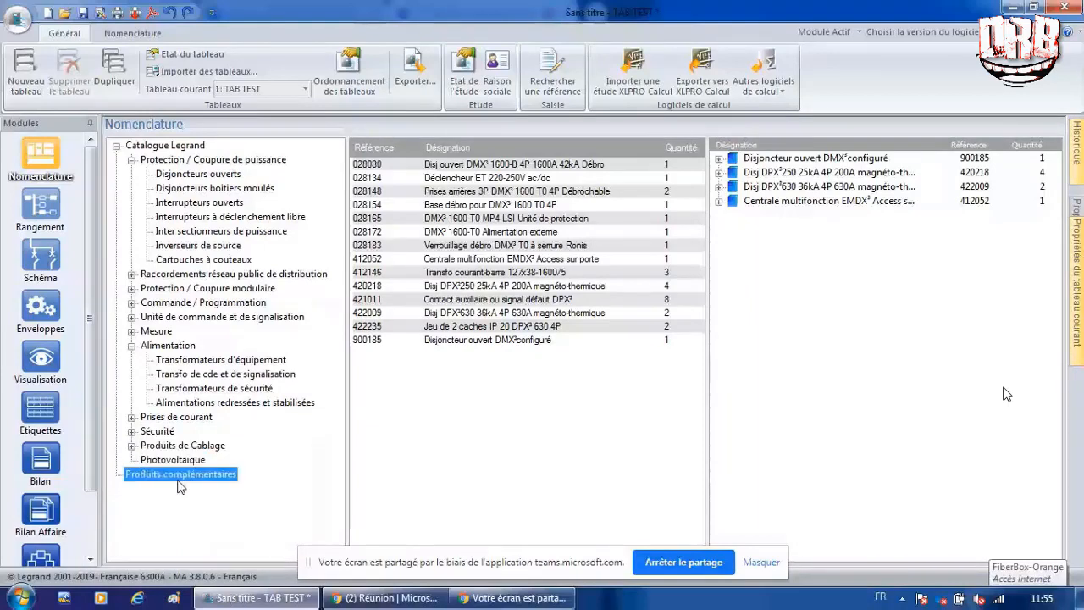
pyautogui.doubleClick(178, 479)
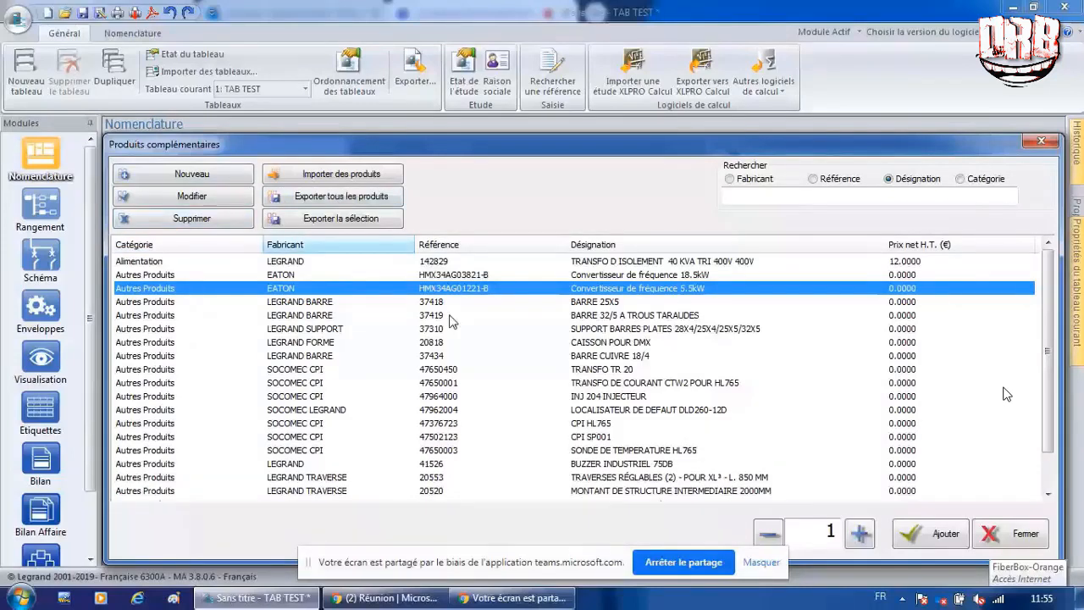
pyautogui.click(993, 533)
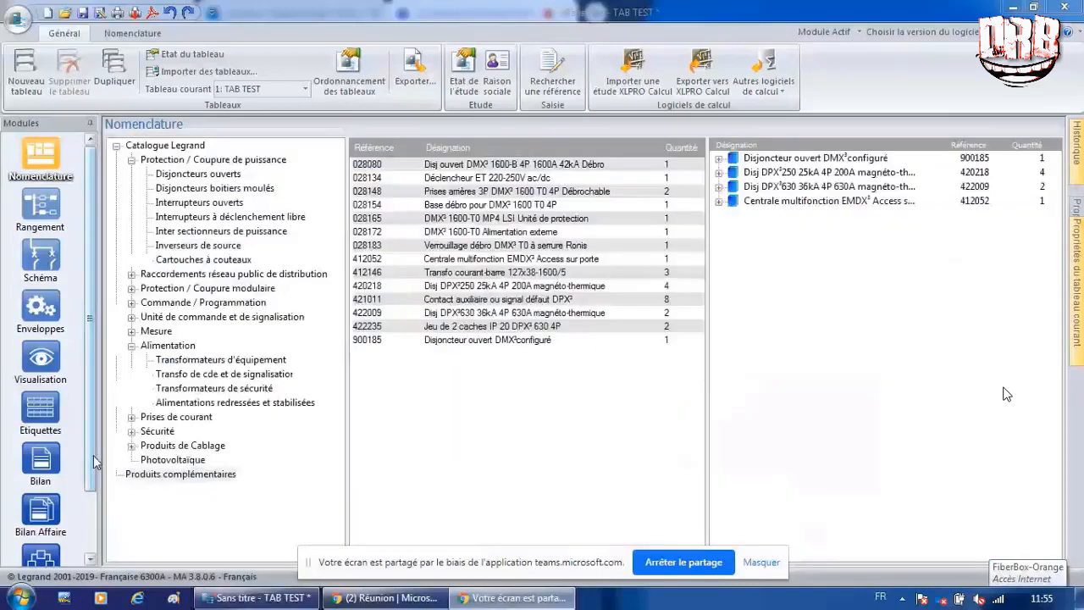
# Step: In the Rangement module, move the Centrale de mesure TC 1600/5 to the Produits de gestion column on row 1
pyautogui.click(40, 207)
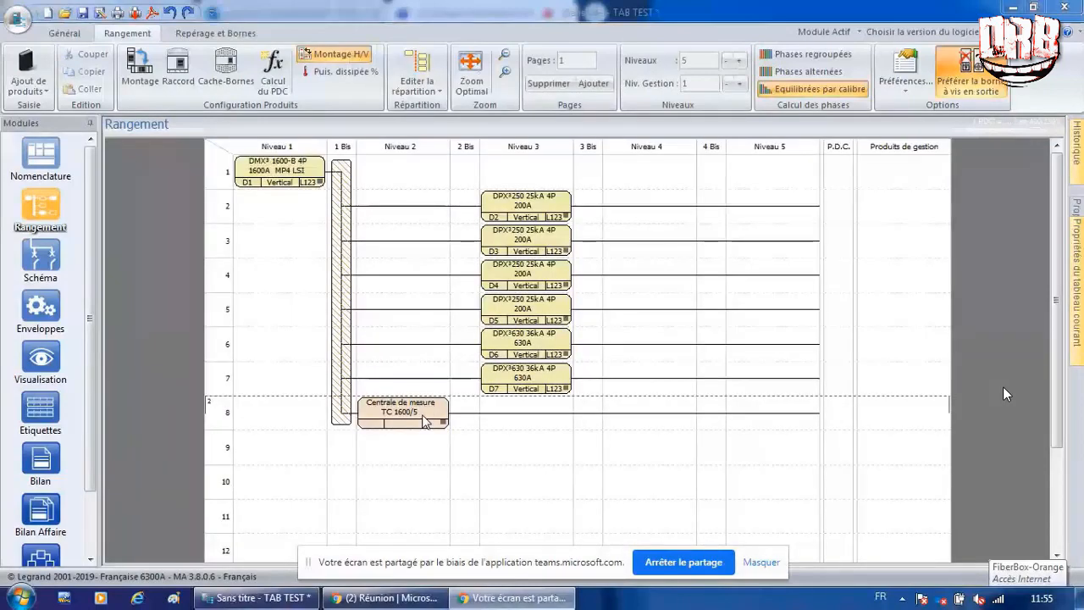
pyautogui.click(426, 421)
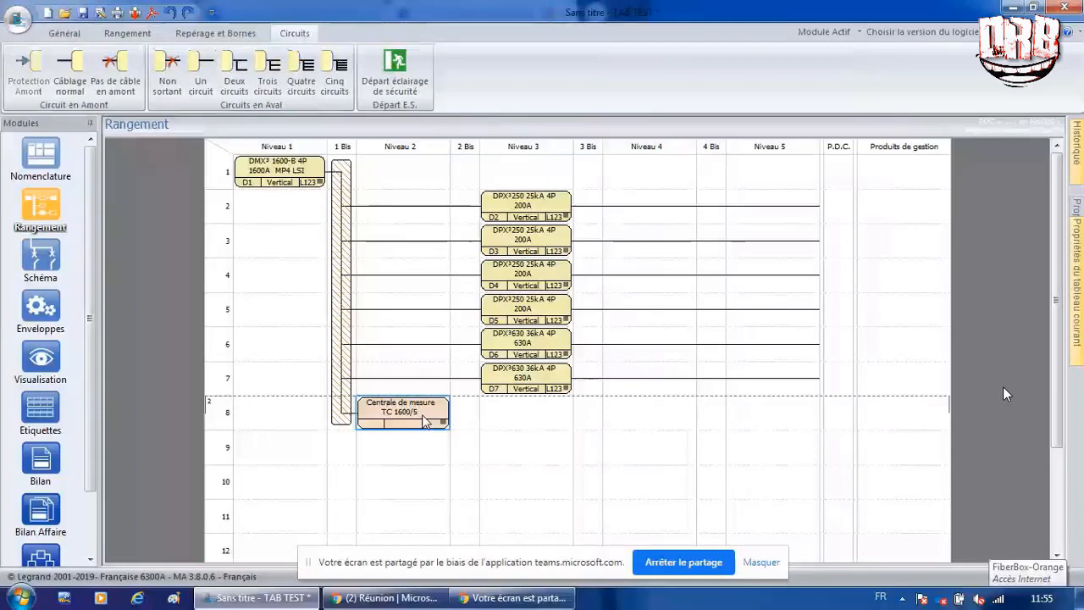
pyautogui.moveTo(425, 421); pyautogui.dragTo(903, 172)
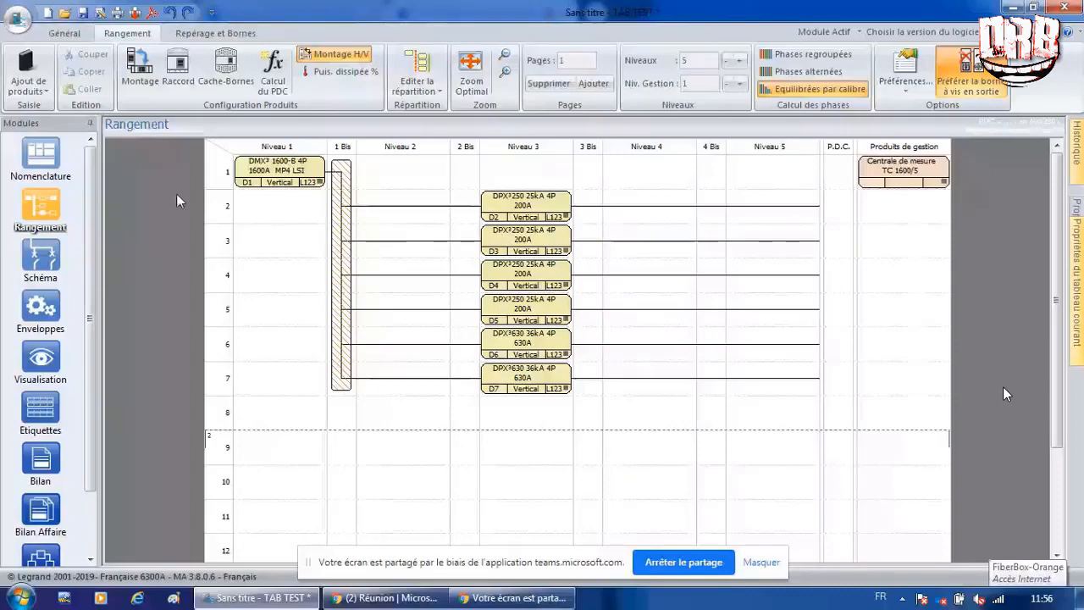
# Step: Delete the configured DMX³ open circuit breaker from the board's parts list in Nomenclature
pyautogui.click(25, 170)
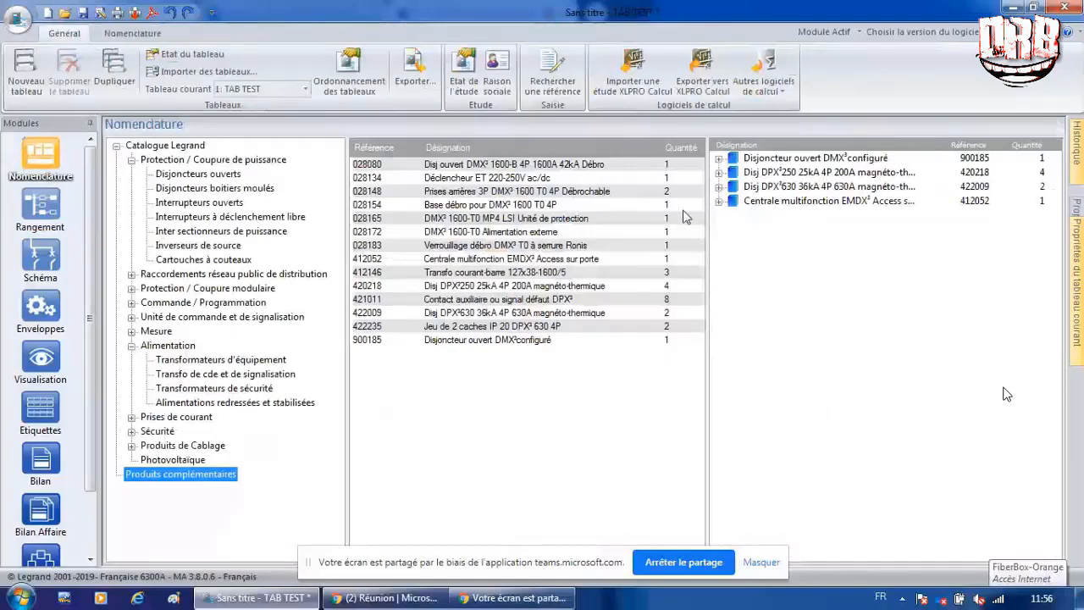
pyautogui.click(779, 159)
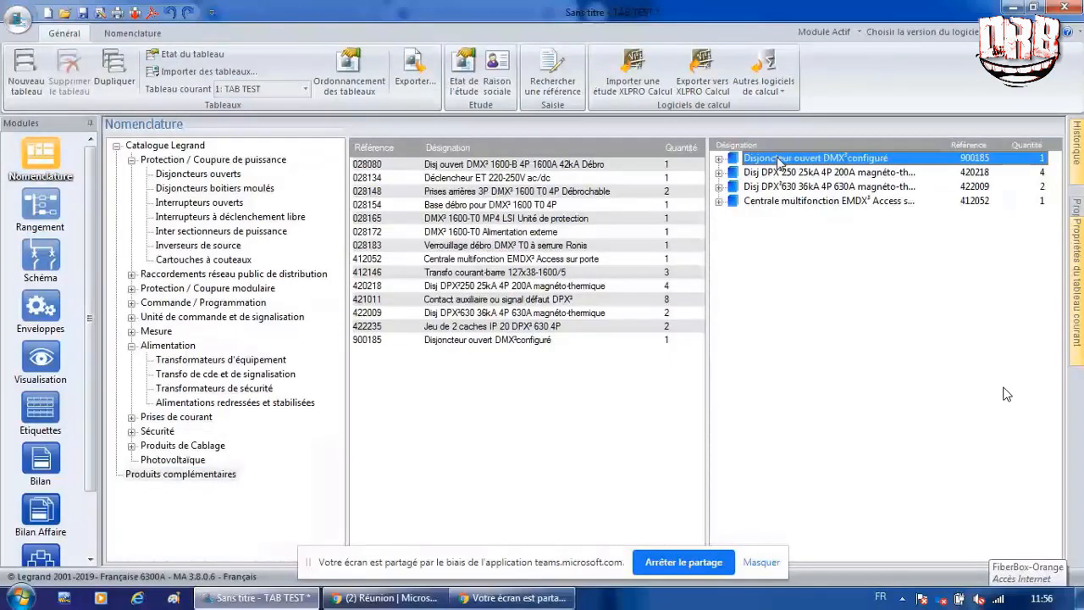
pyautogui.press('Delete')
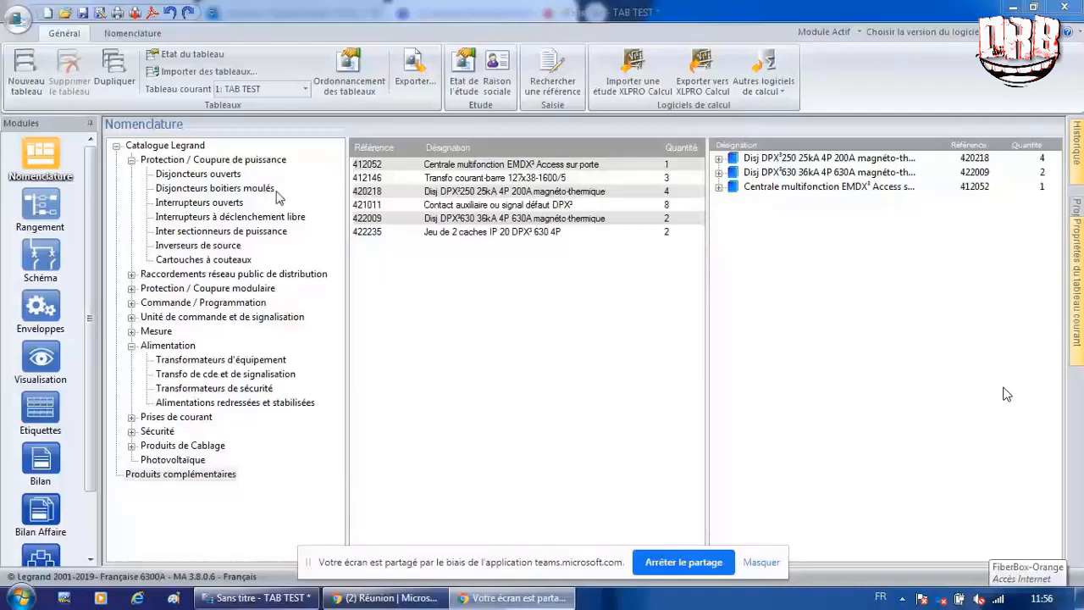
# Step: Configure a new moulded-case circuit breaker as 4P, 1600A, 50kA with the Electroniques: Ir,Im,Tr,Tm release
pyautogui.click(238, 188)
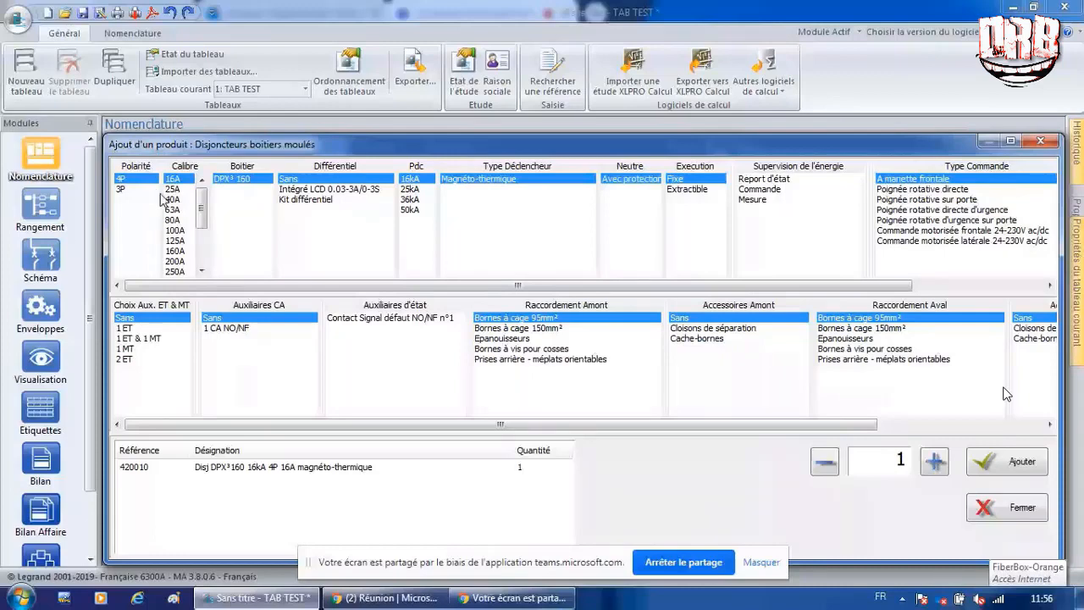
pyautogui.moveTo(202, 211); pyautogui.dragTo(210, 263)
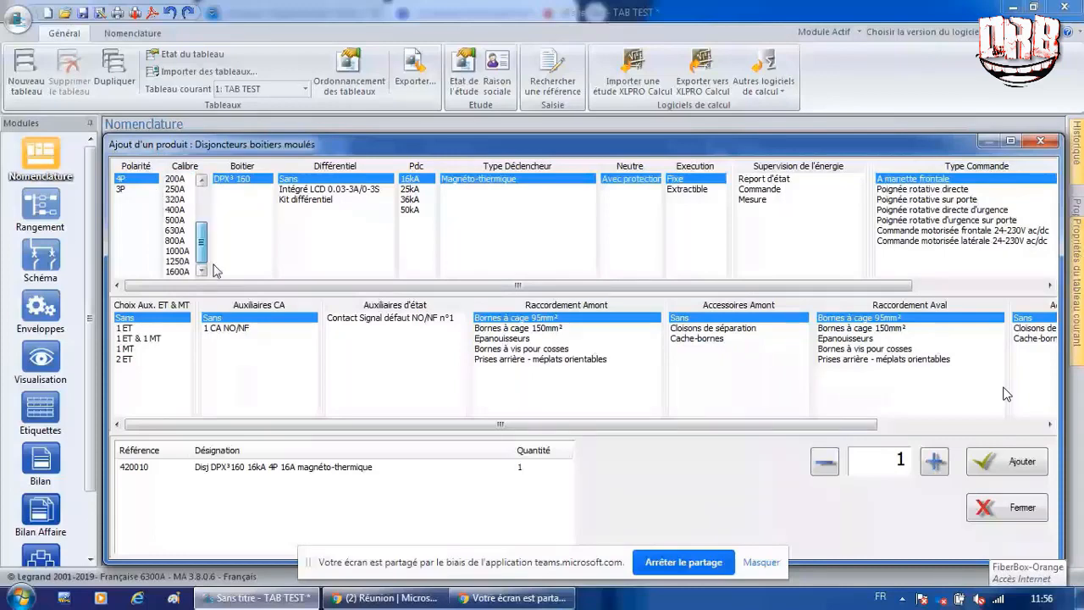
pyautogui.click(180, 271)
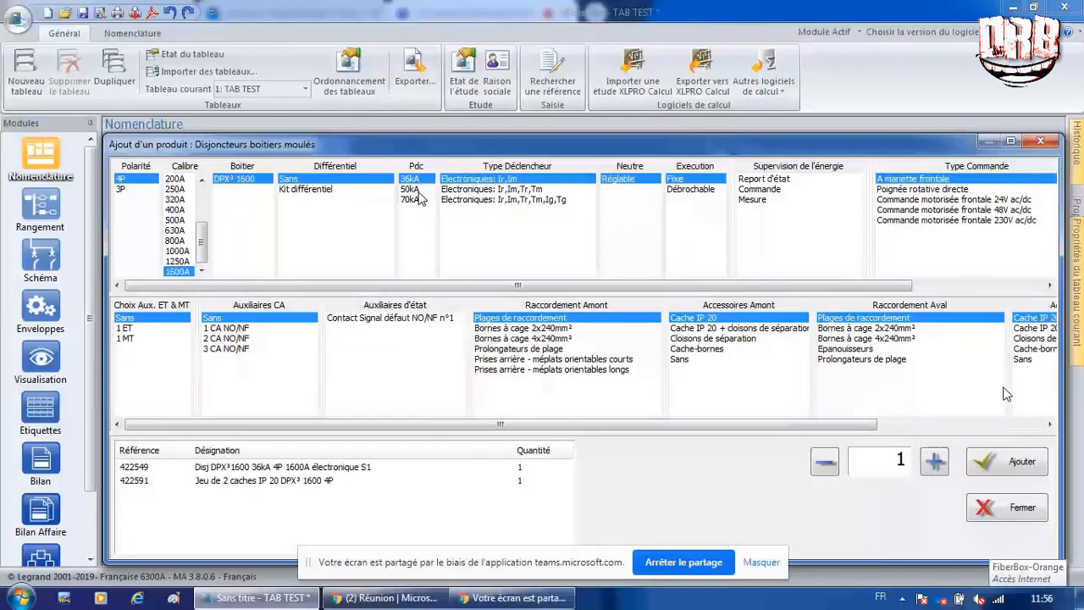
pyautogui.click(412, 189)
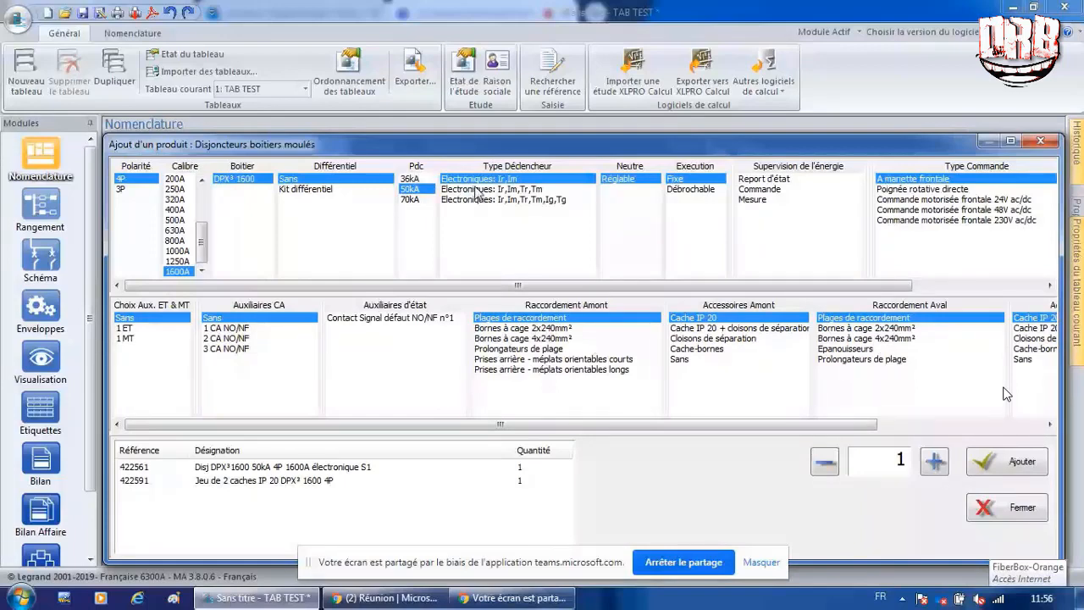
pyautogui.click(479, 190)
# Step: Give the breaker a Contact Signal défaut NO/NF n°1, 1 CA NO/NF and Débrochable execution, add one, and close the dialog
pyautogui.click(351, 318)
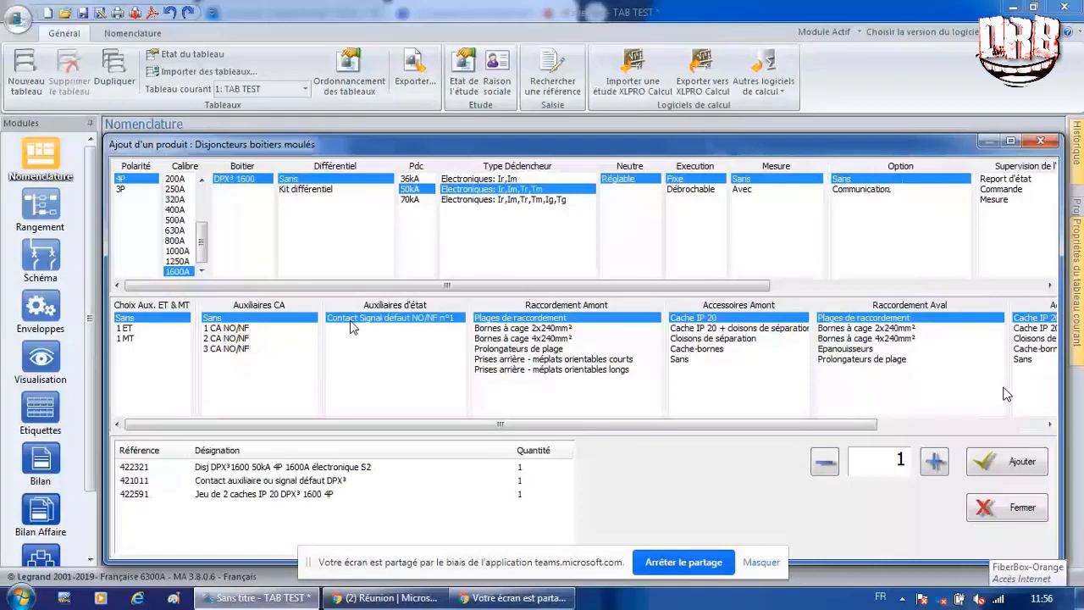
pyautogui.click(233, 329)
pyautogui.click(693, 189)
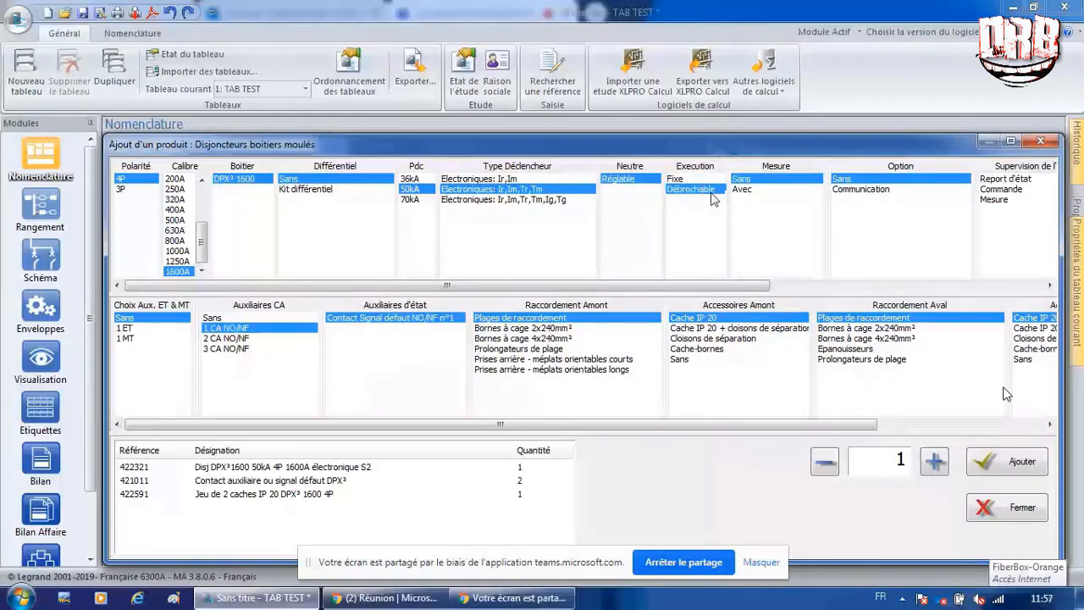
pyautogui.click(996, 465)
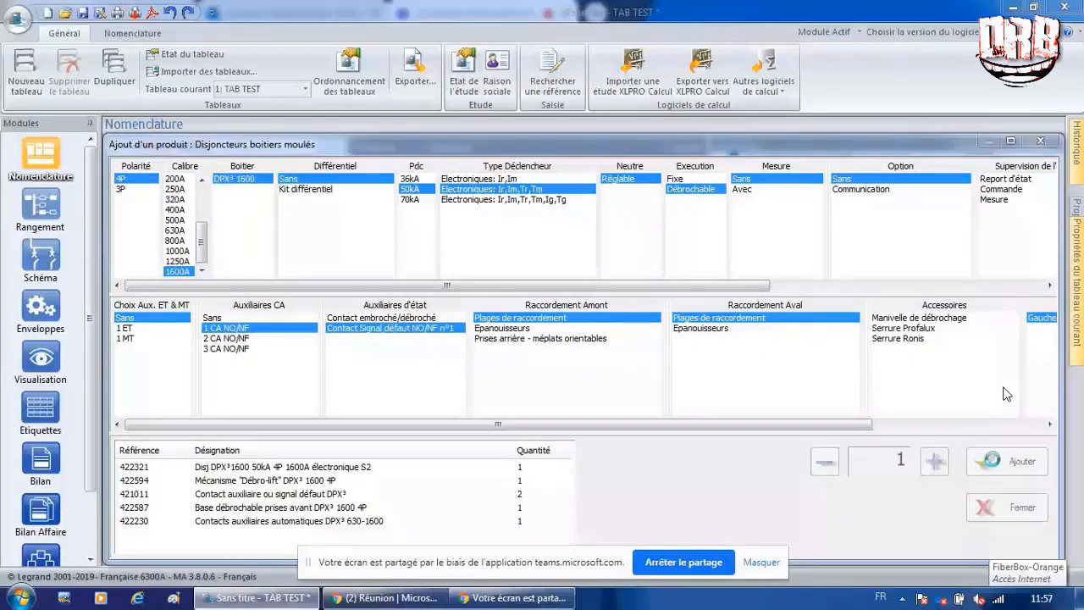
pyautogui.click(1002, 508)
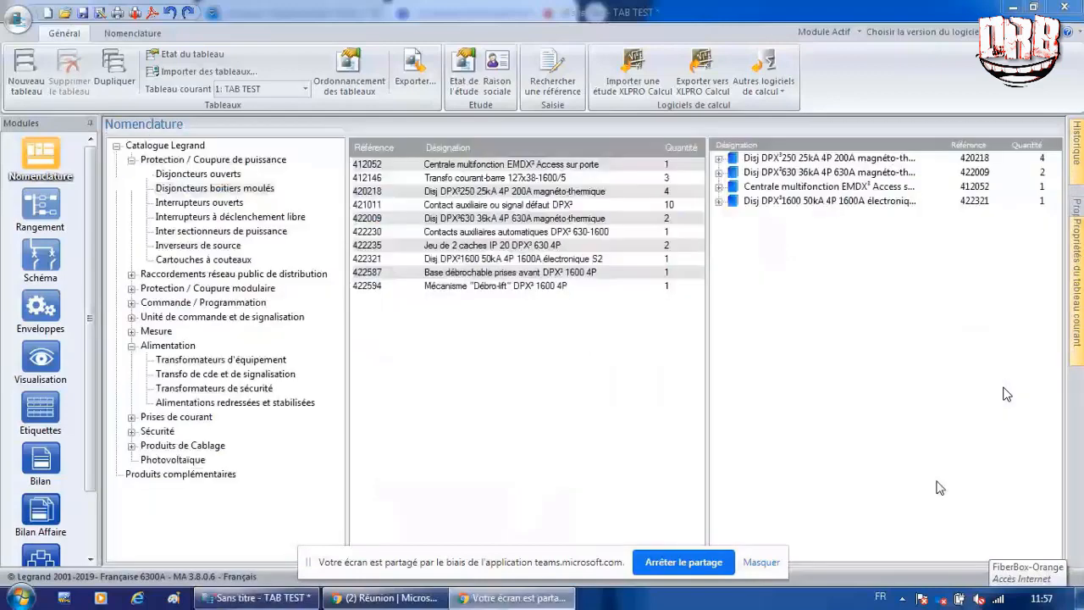
# Step: In Rangement, place the DPX³1600 breaker at Niveau 1 as the incomer and the six DPX³250 and DPX³630 breakers at Niveau 2
pyautogui.moveTo(523, 413)
pyautogui.mouseDown()
pyautogui.moveTo(300, 271)
pyautogui.moveTo(271, 176)
pyautogui.mouseUp()
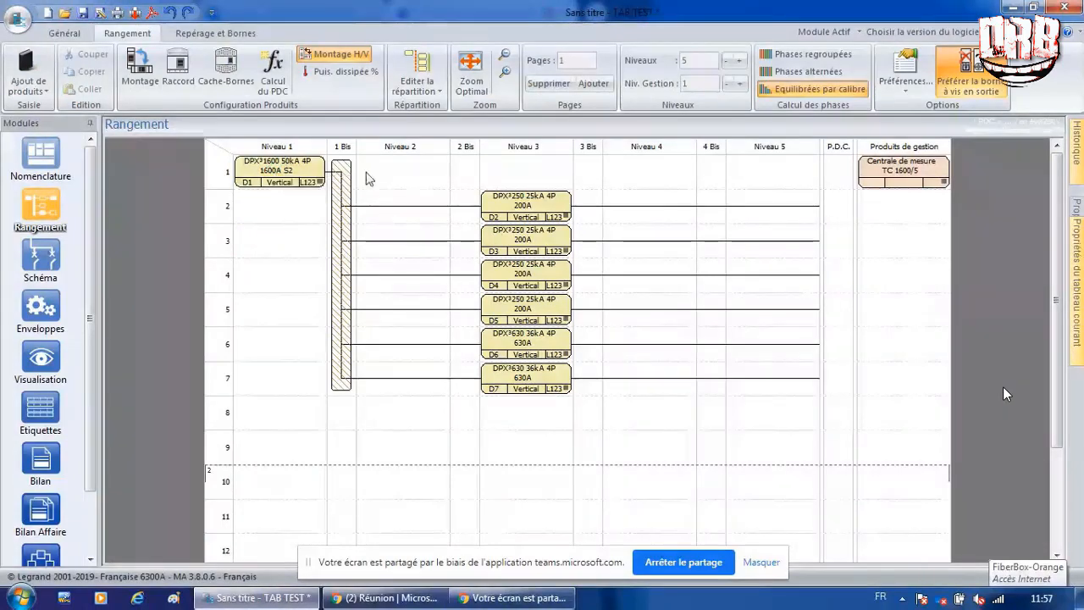
pyautogui.moveTo(425, 170); pyautogui.dragTo(574, 415)
pyautogui.moveTo(520, 207); pyautogui.dragTo(395, 372)
pyautogui.click(396, 172)
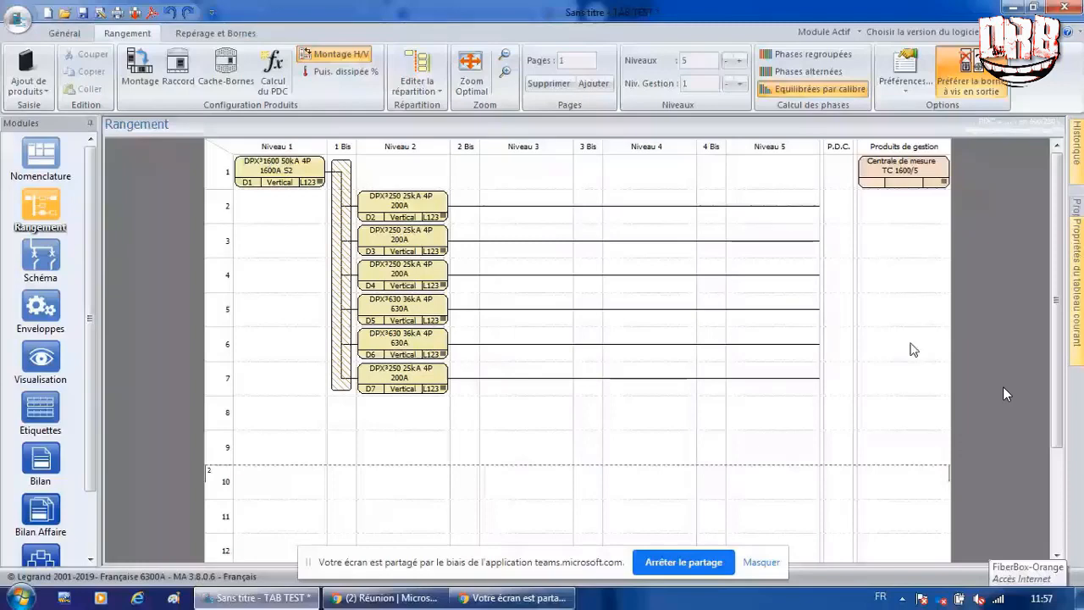
# Step: Calculate the PDC and set the distribution between Niveau 1 and Niveau 2 to Jeu de barres traditionnel
pyautogui.click(278, 76)
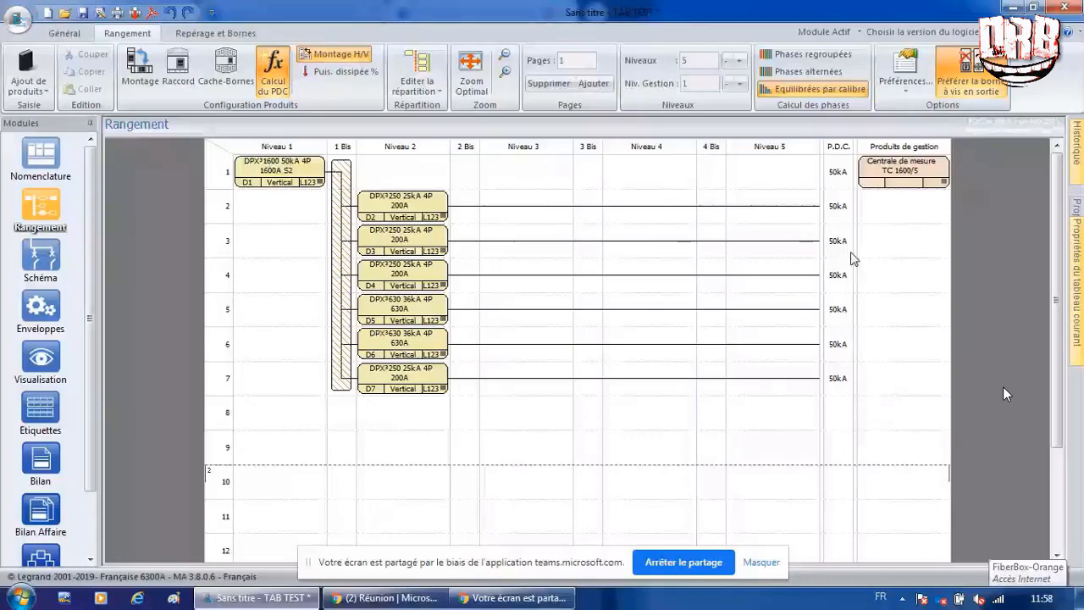
pyautogui.click(342, 205)
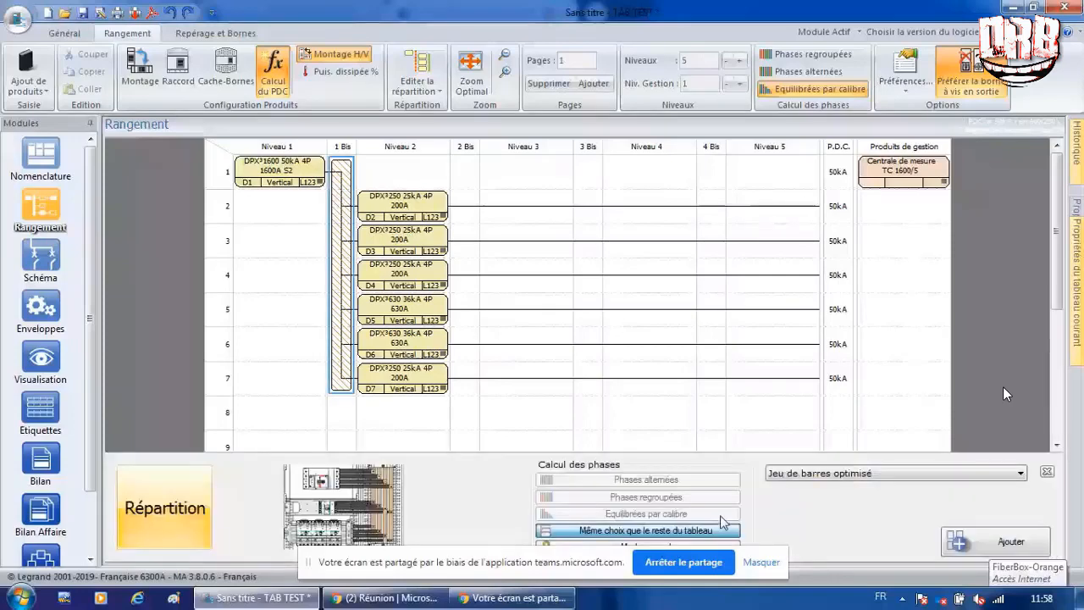
pyautogui.click(999, 474)
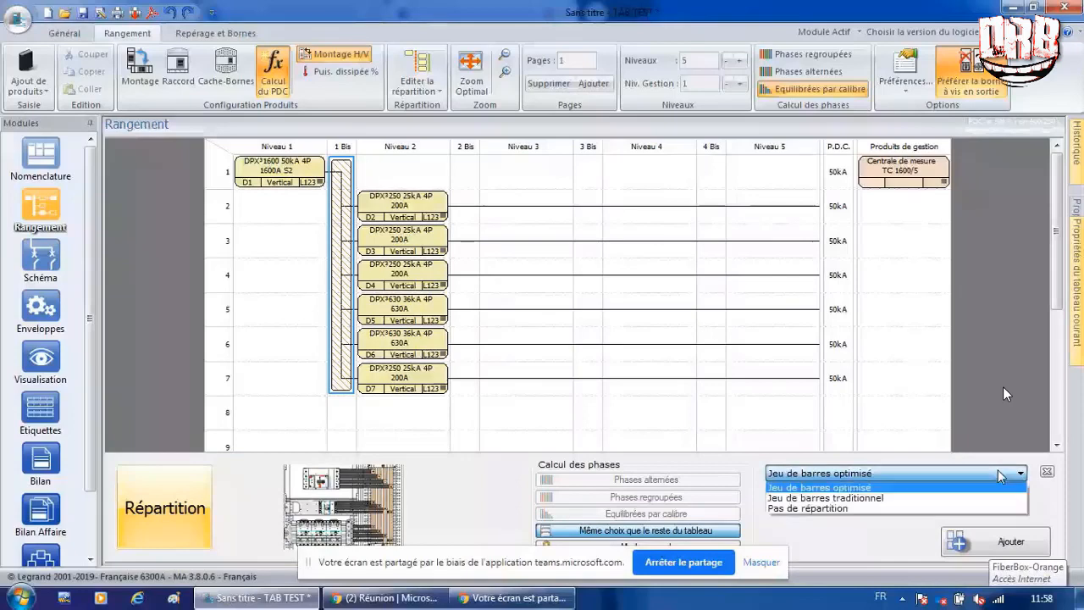
pyautogui.click(886, 499)
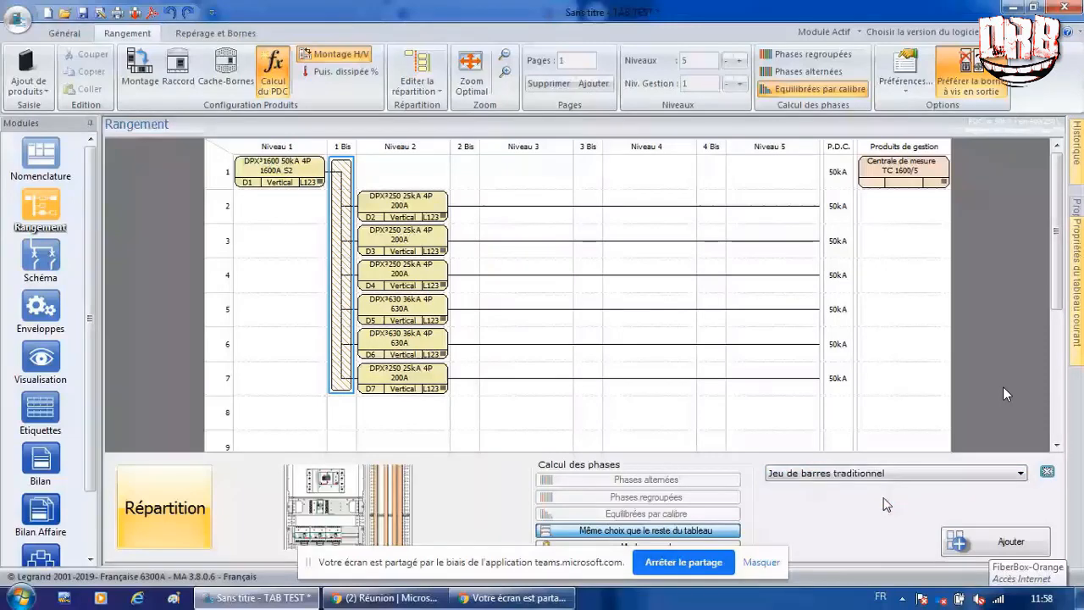
# Step: Add the Barres plates busbar, Tripolaire + neutre, 100 X 5 - 2 barres par pôle, Vertical,Latéral, with Transfert set to Oui
pyautogui.click(987, 538)
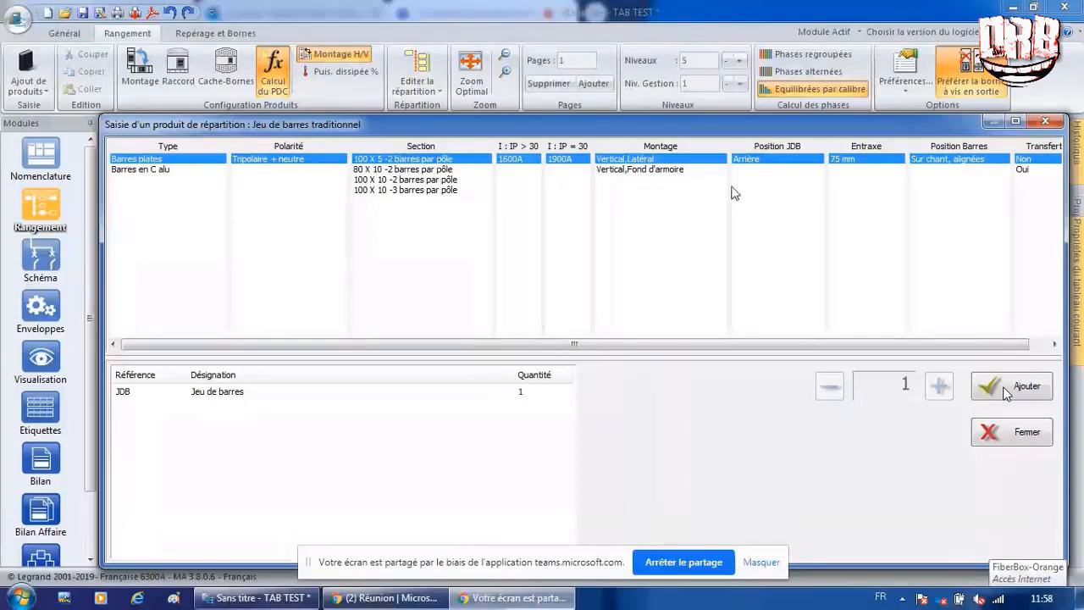
pyautogui.click(1030, 171)
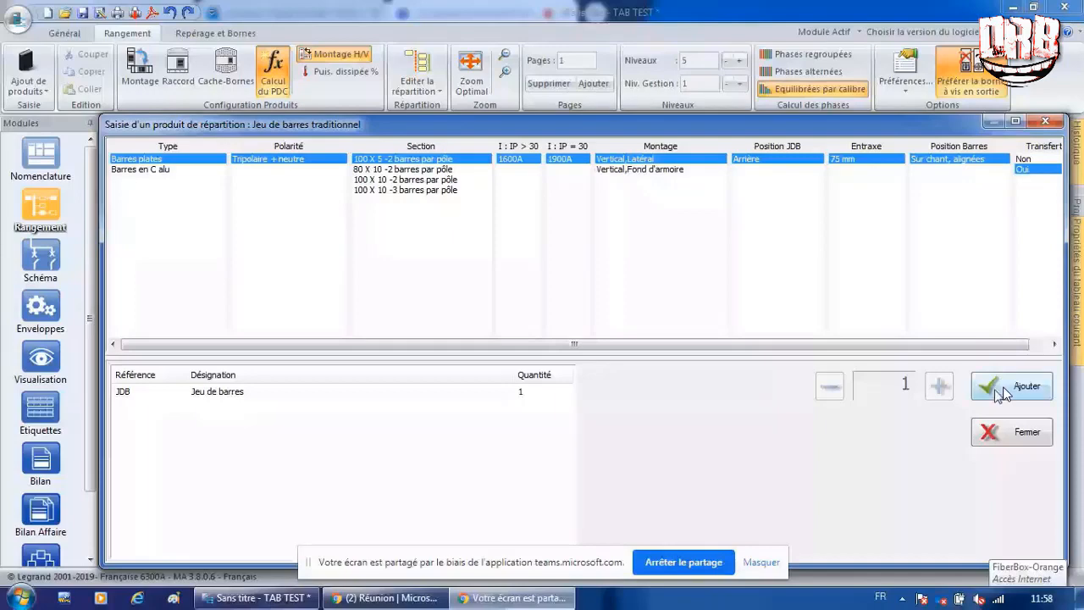
pyautogui.click(1007, 387)
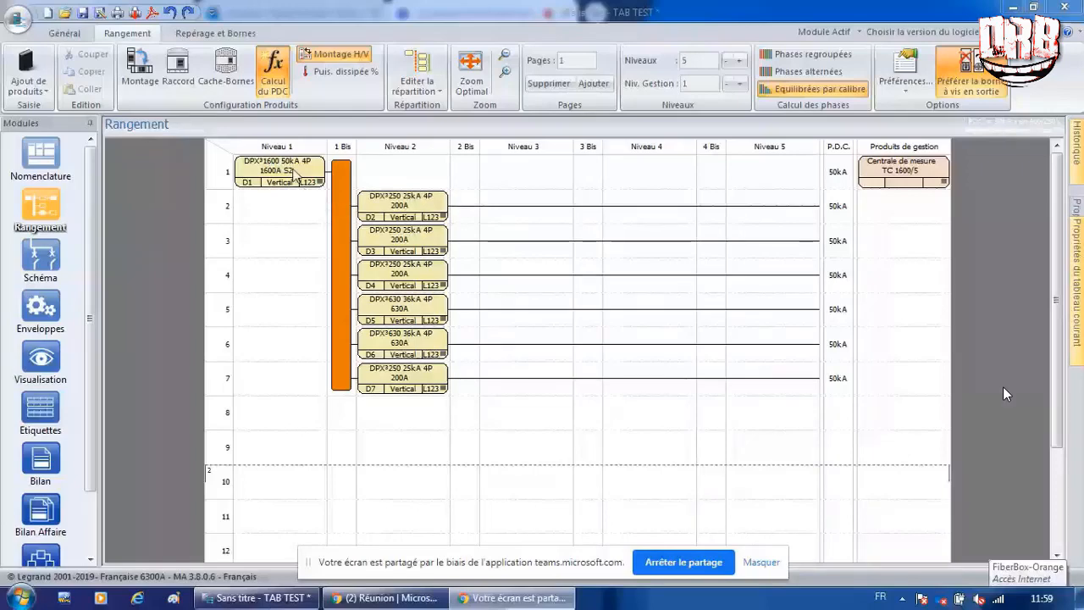
# Step: Insert an Armoire rupture at breaker D2 to separate it from the incoming breaker
pyautogui.rightClick(406, 211)
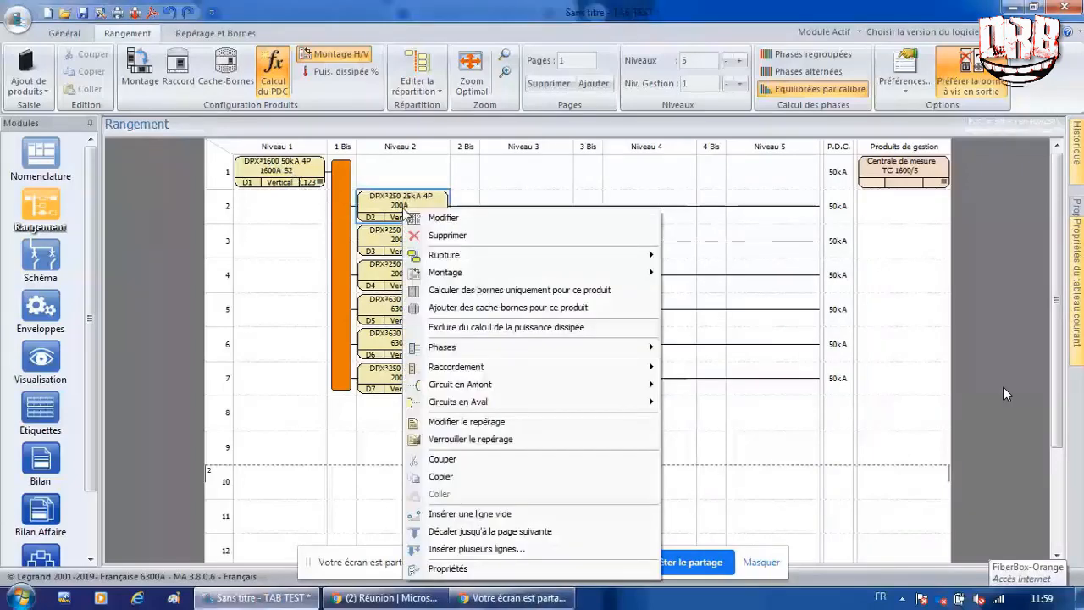
pyautogui.moveTo(652, 255)
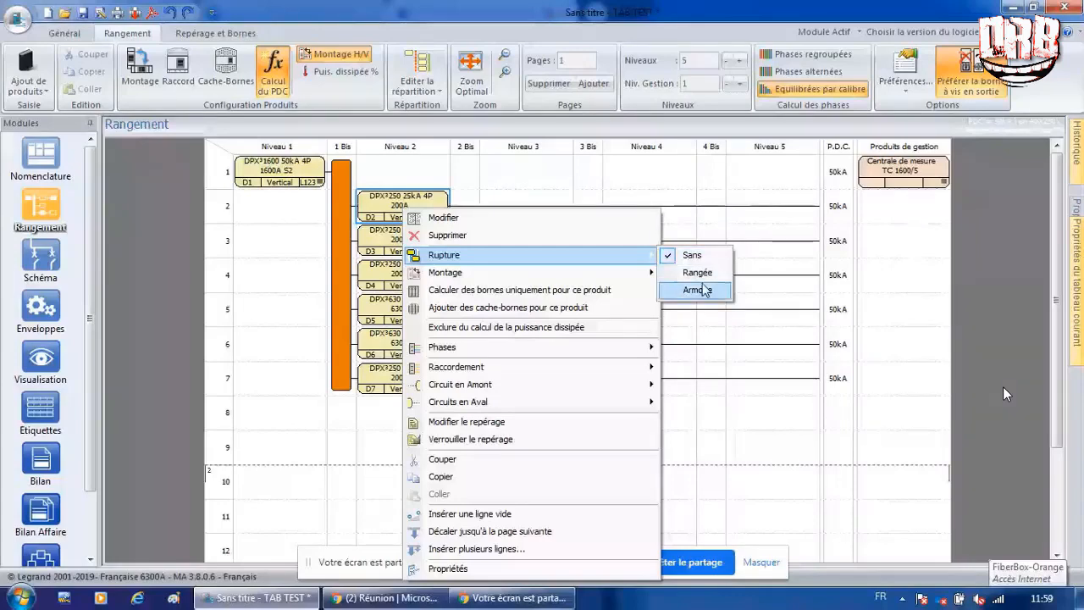
pyautogui.click(699, 290)
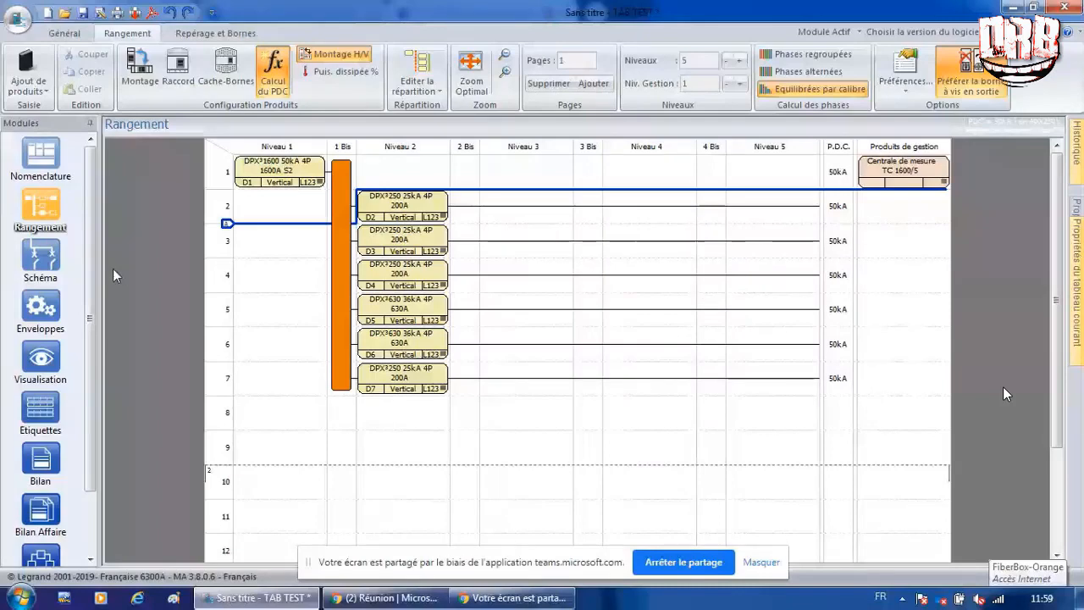
# Step: View the board's single-line diagram in Schéma and open the Puissance cell of D1 for editing
pyautogui.click(40, 262)
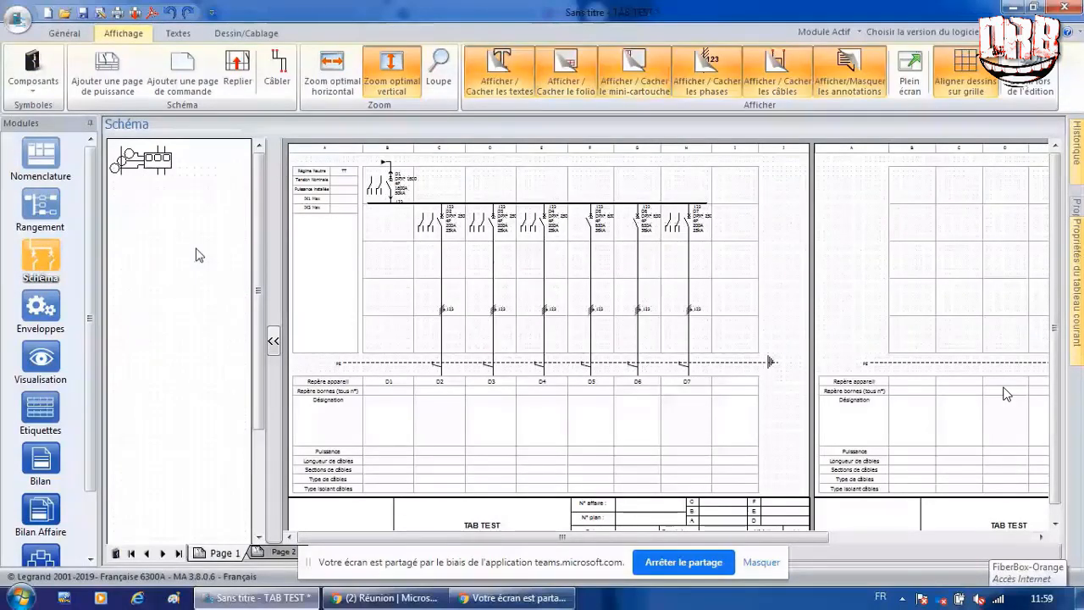
pyautogui.click(375, 453)
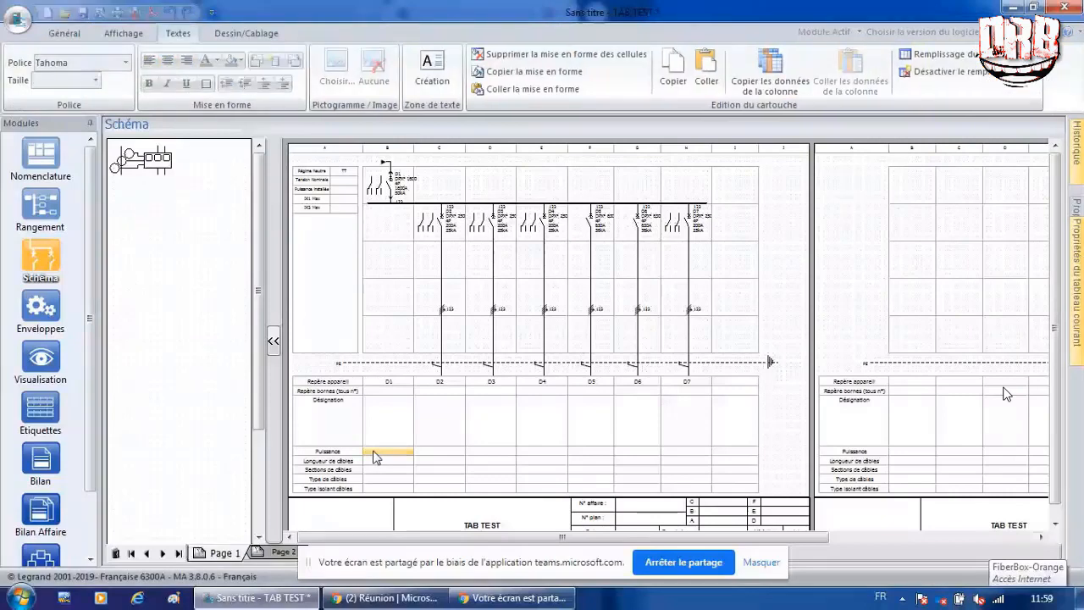
pyautogui.doubleClick(375, 453)
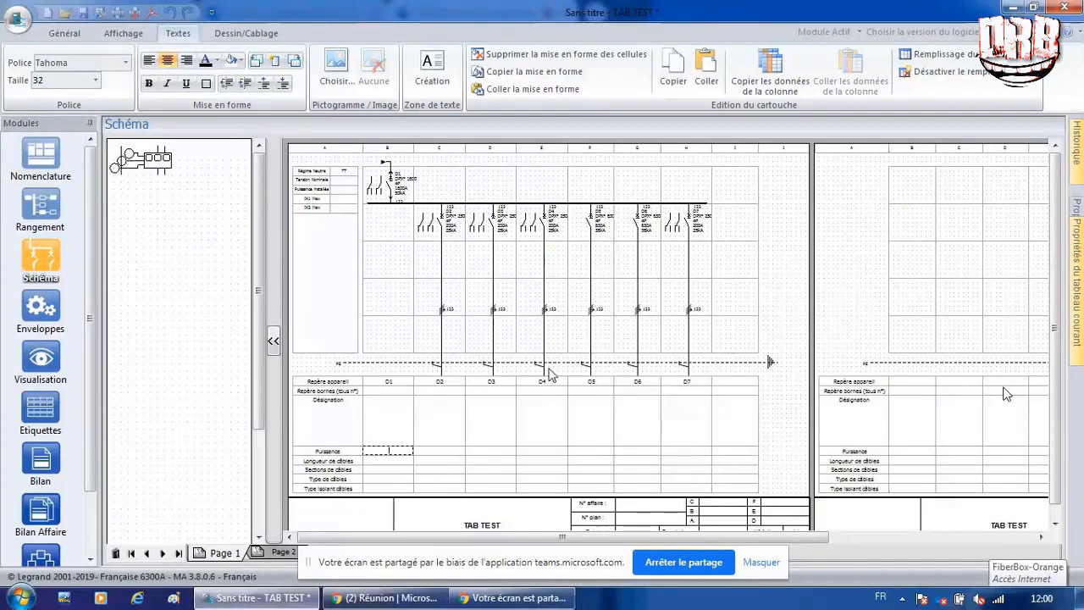
# Step: In Enveloppes, set the lock of the Armoire XL³ 4000-6300 to Barillet à clef n°405
pyautogui.click(43, 309)
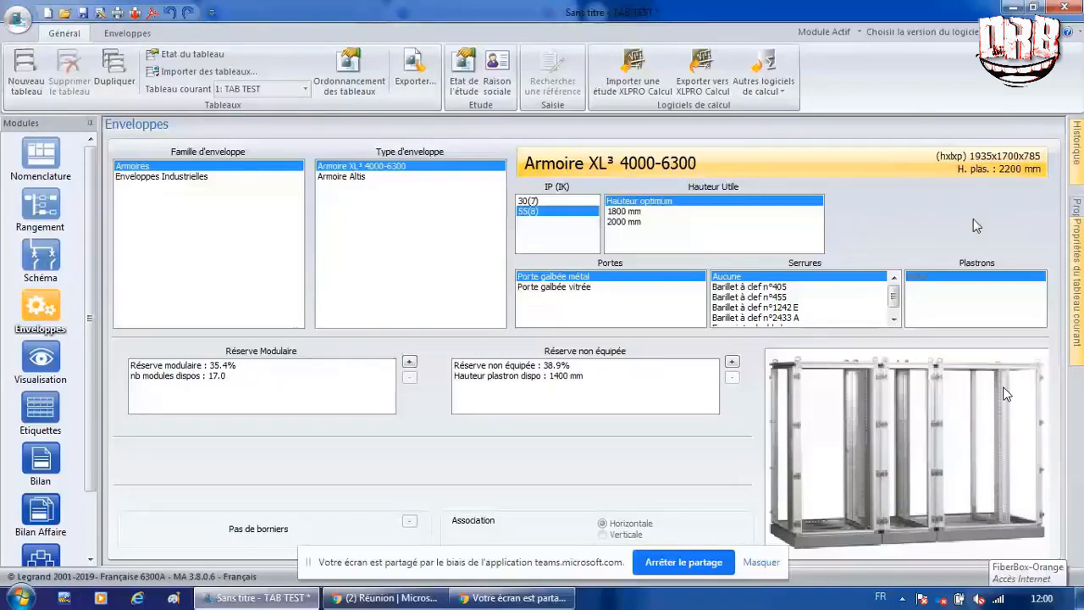
pyautogui.click(755, 287)
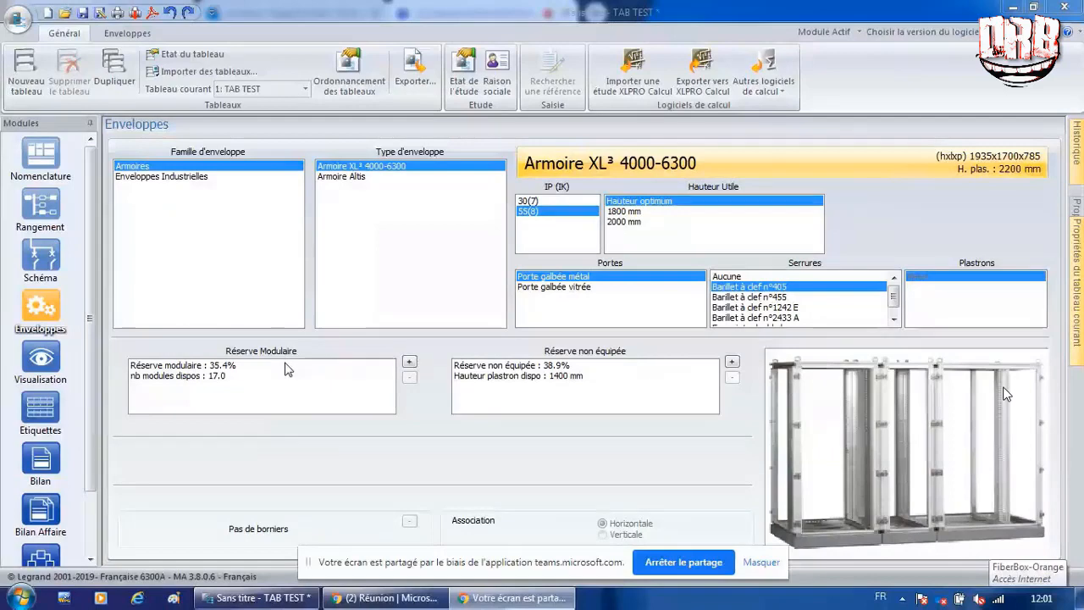
# Step: In Visualisation, review the cabinet's configuration options and add a Socle hauteur 100 base to the enclosure
pyautogui.click(40, 361)
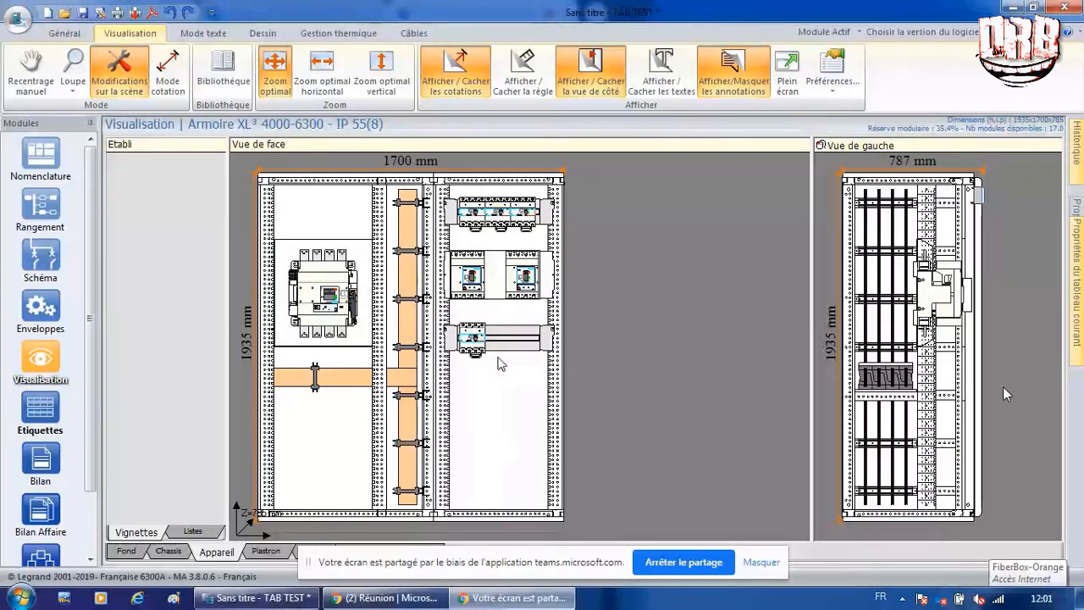
pyautogui.rightClick(482, 400)
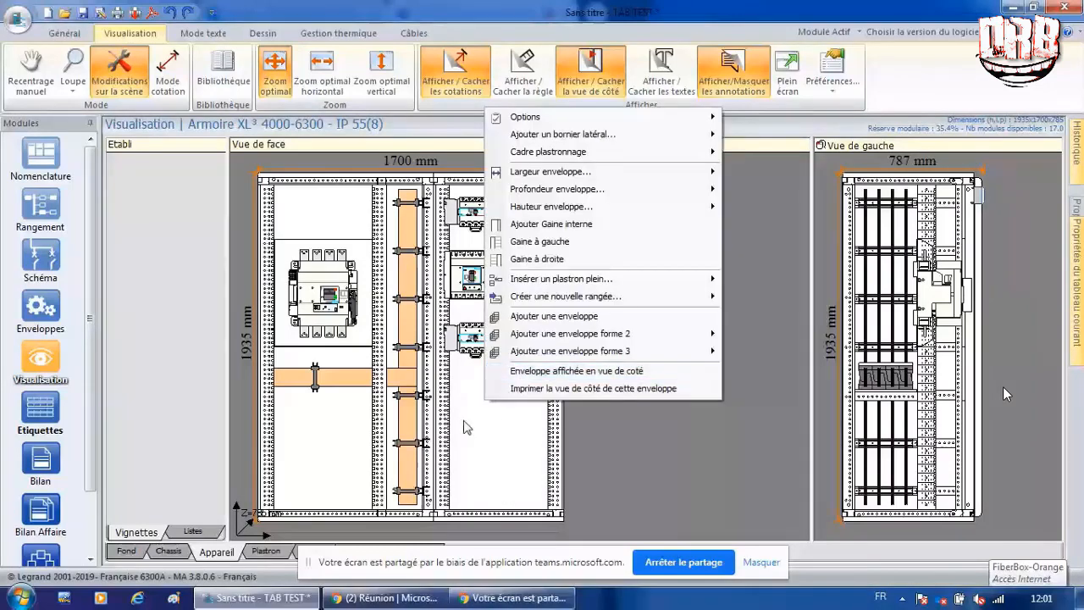
pyautogui.rightClick(472, 434)
pyautogui.moveTo(542, 158)
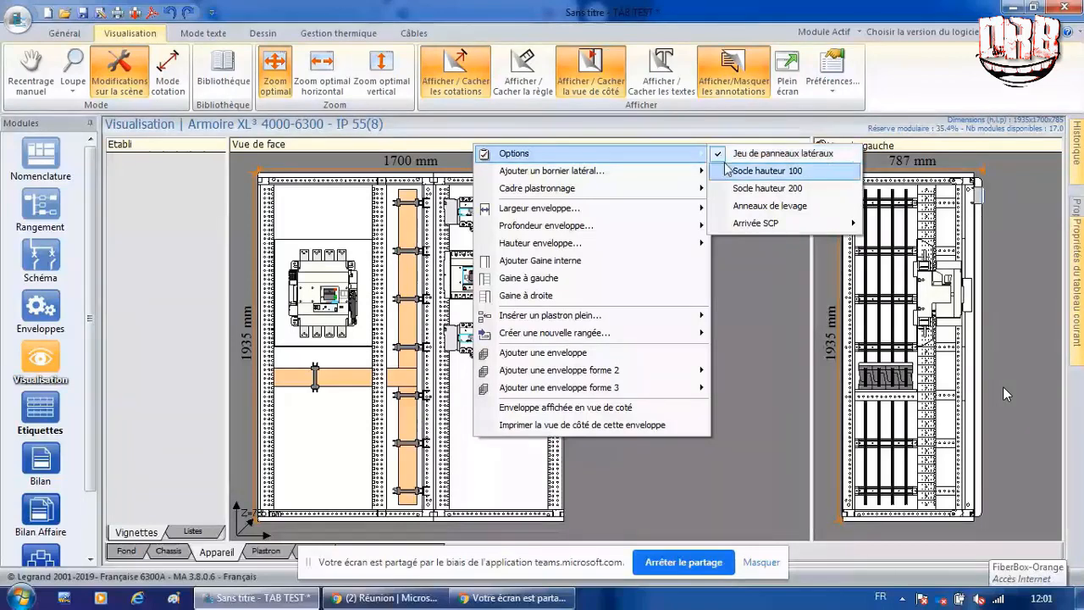
pyautogui.moveTo(610, 171)
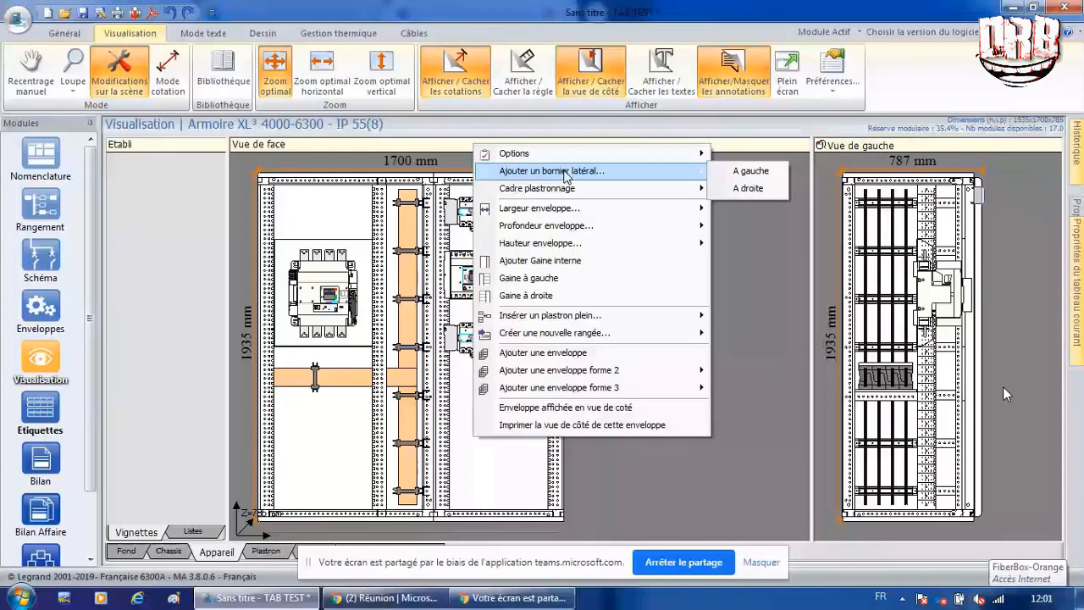
pyautogui.moveTo(594, 219)
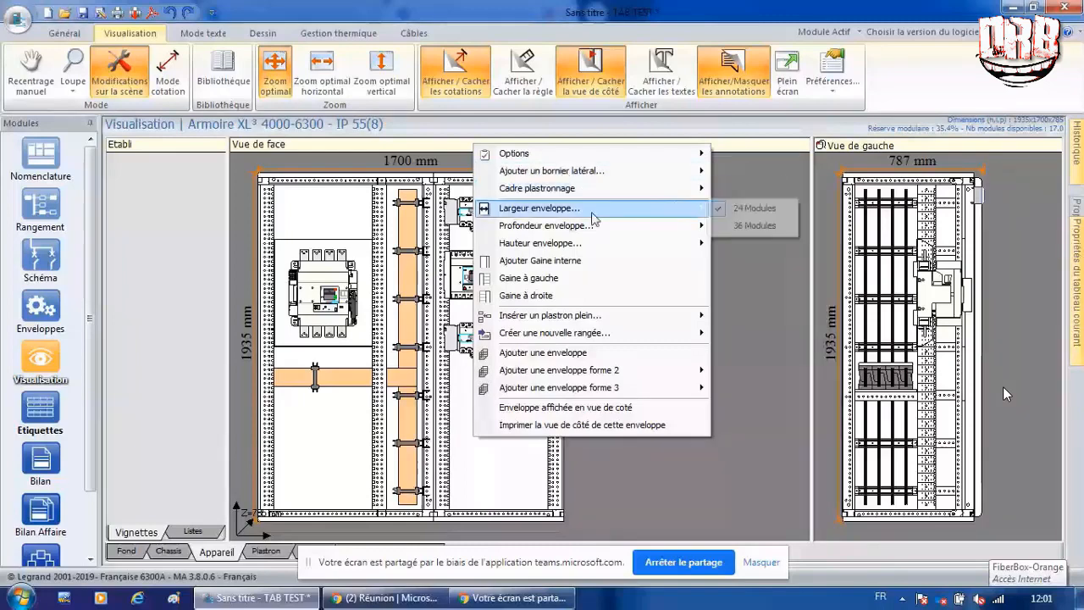
pyautogui.moveTo(593, 188)
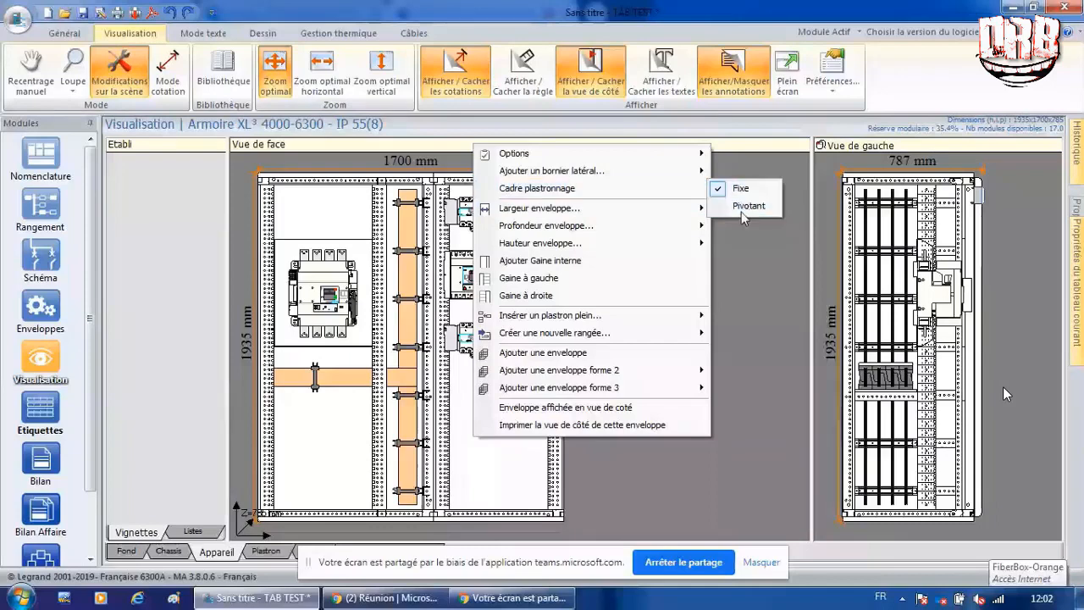
pyautogui.moveTo(566, 245)
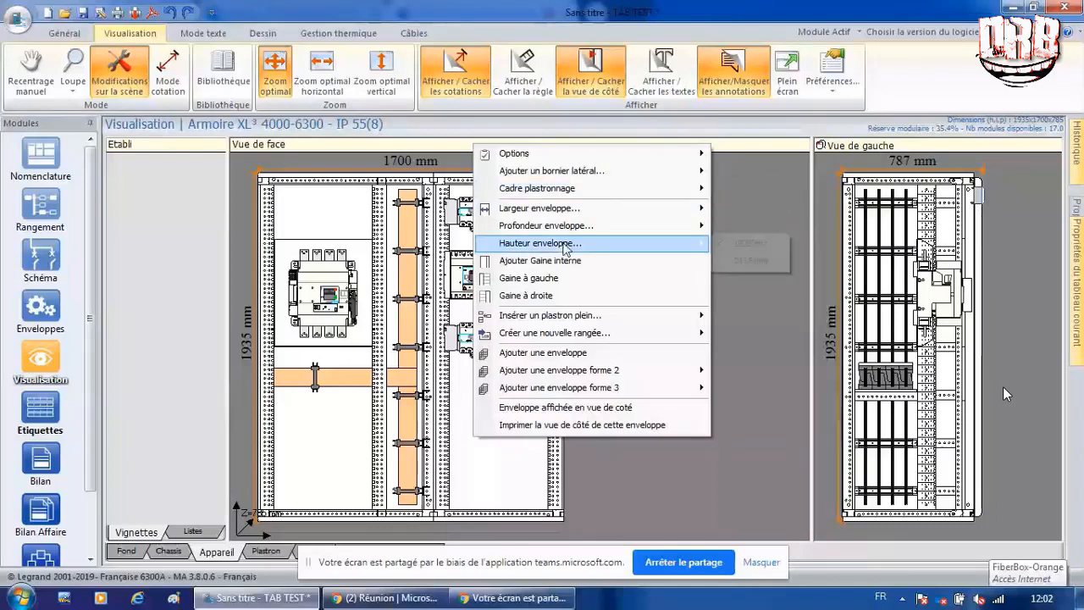
pyautogui.moveTo(531, 317)
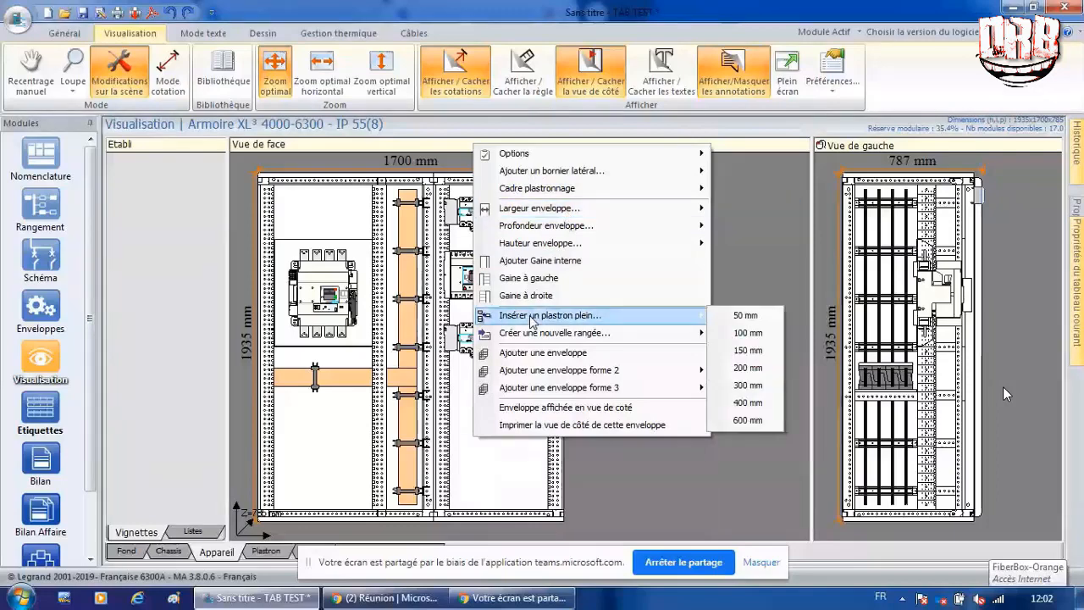
pyautogui.moveTo(544, 209)
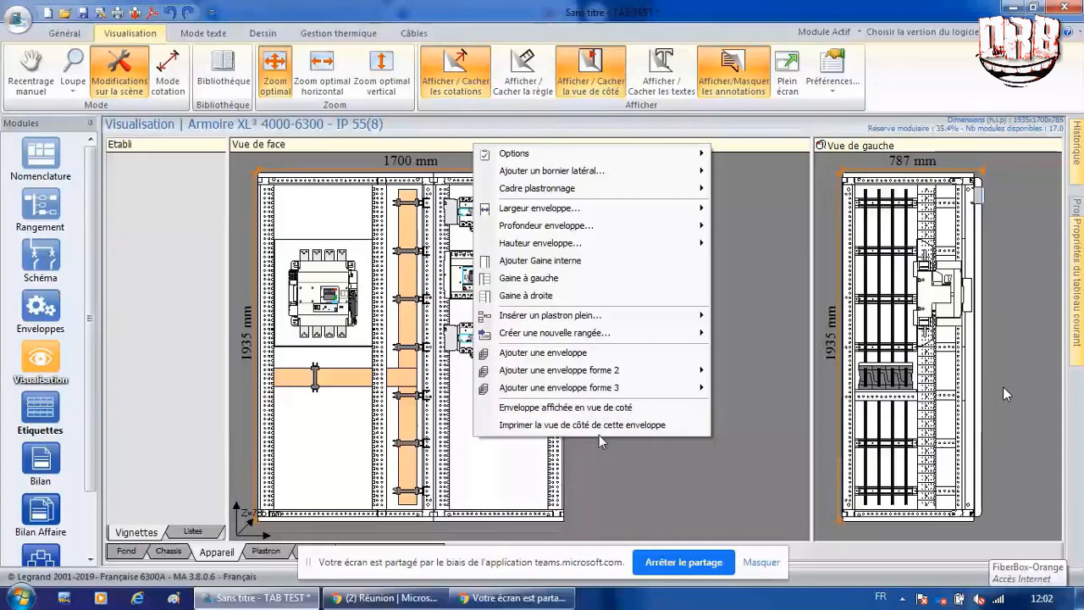
pyautogui.moveTo(701, 153)
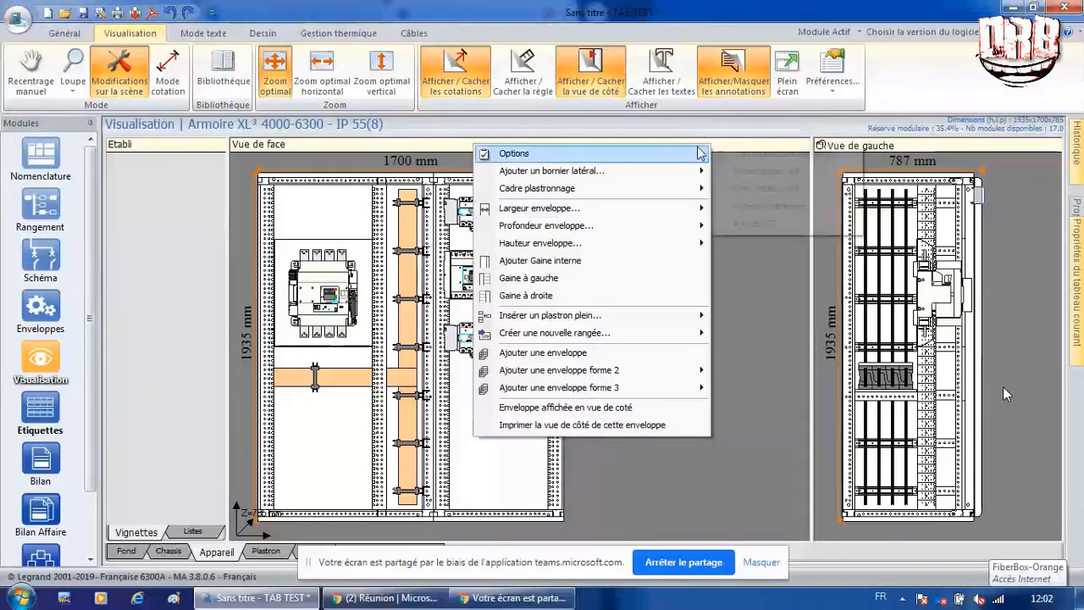
pyautogui.click(758, 170)
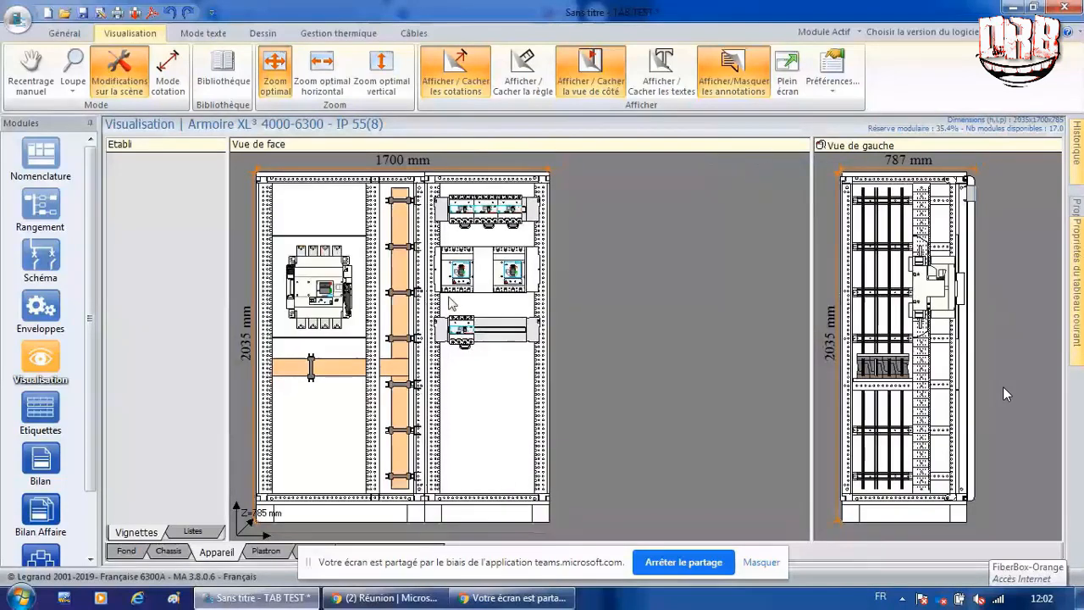
# Step: Display the cabinet's front plates and doors, and add the Pochette à plans souple option to the enclosure
pyautogui.click(290, 554)
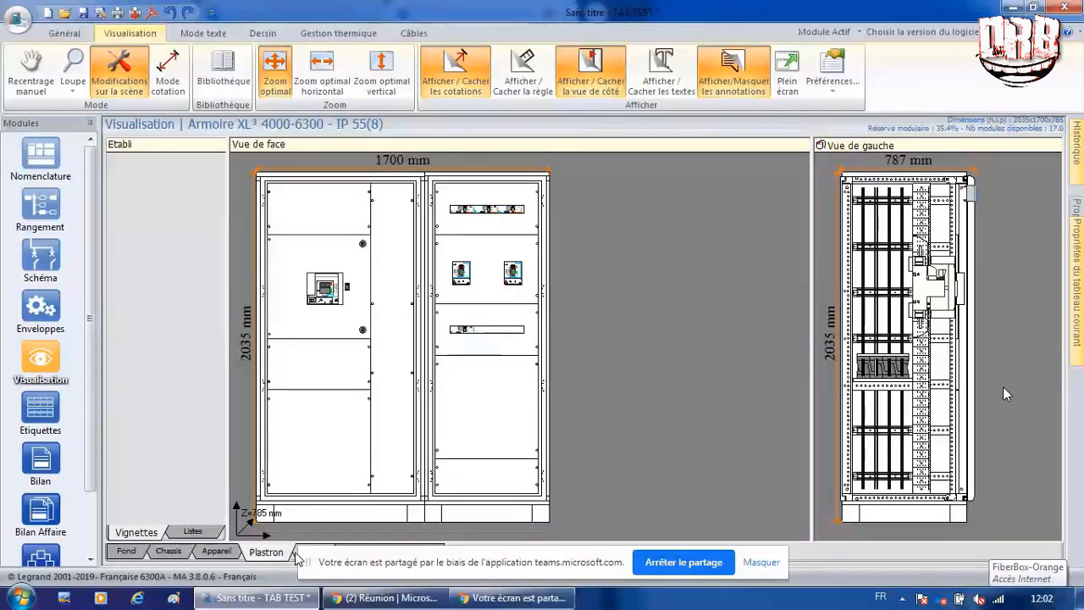
pyautogui.click(302, 552)
pyautogui.rightClick(332, 247)
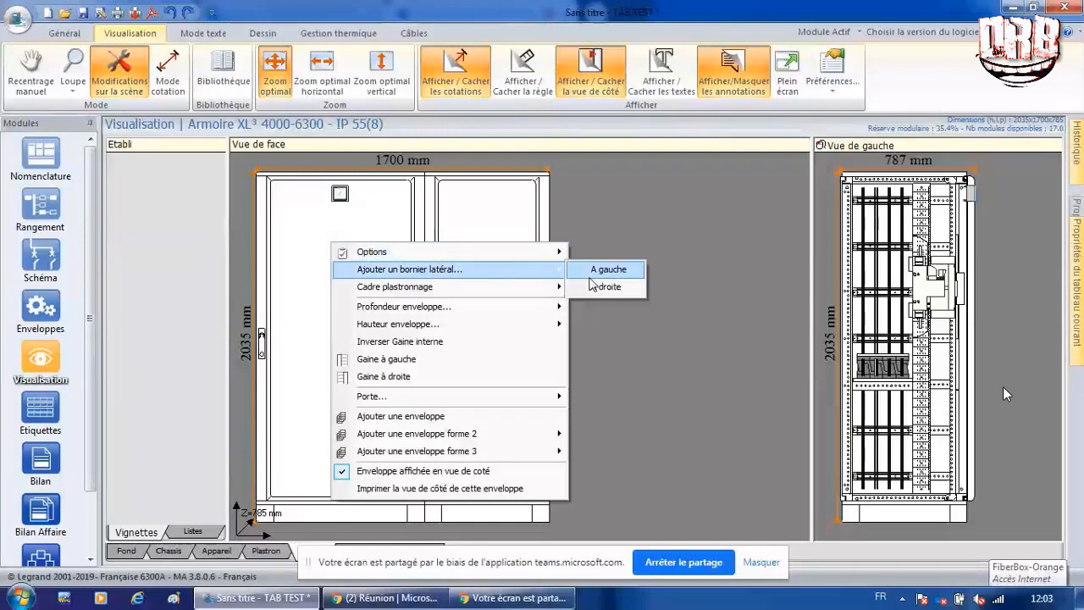
pyautogui.moveTo(517, 257)
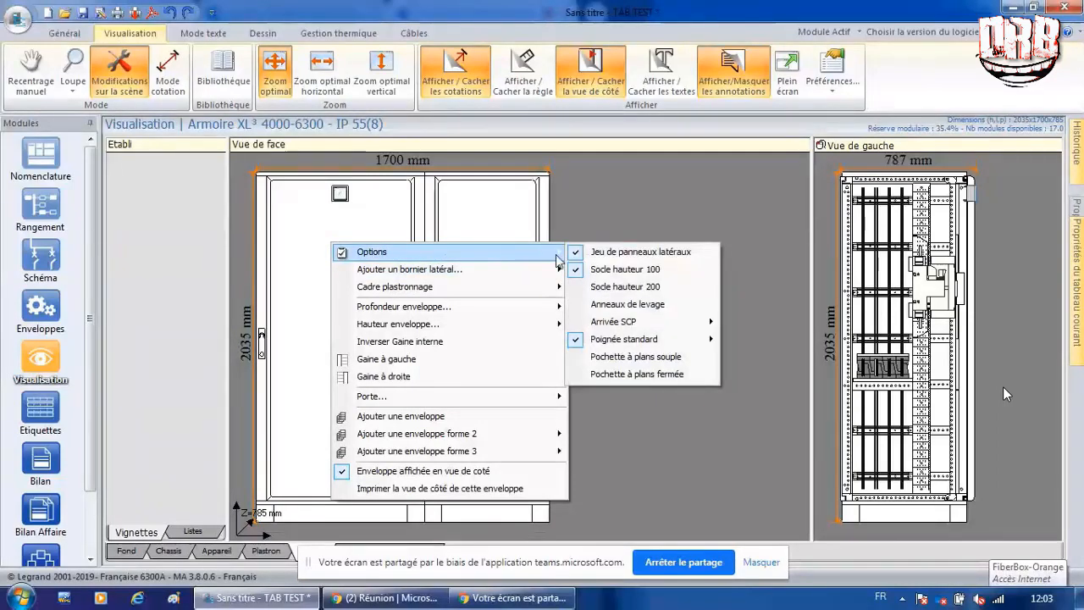
pyautogui.moveTo(625, 320)
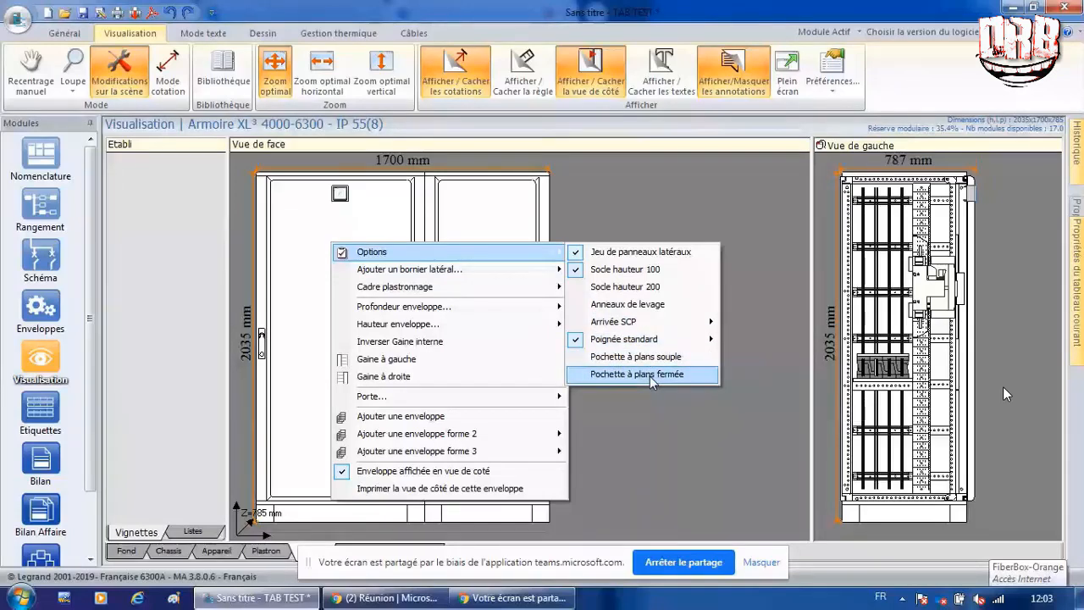
pyautogui.click(647, 357)
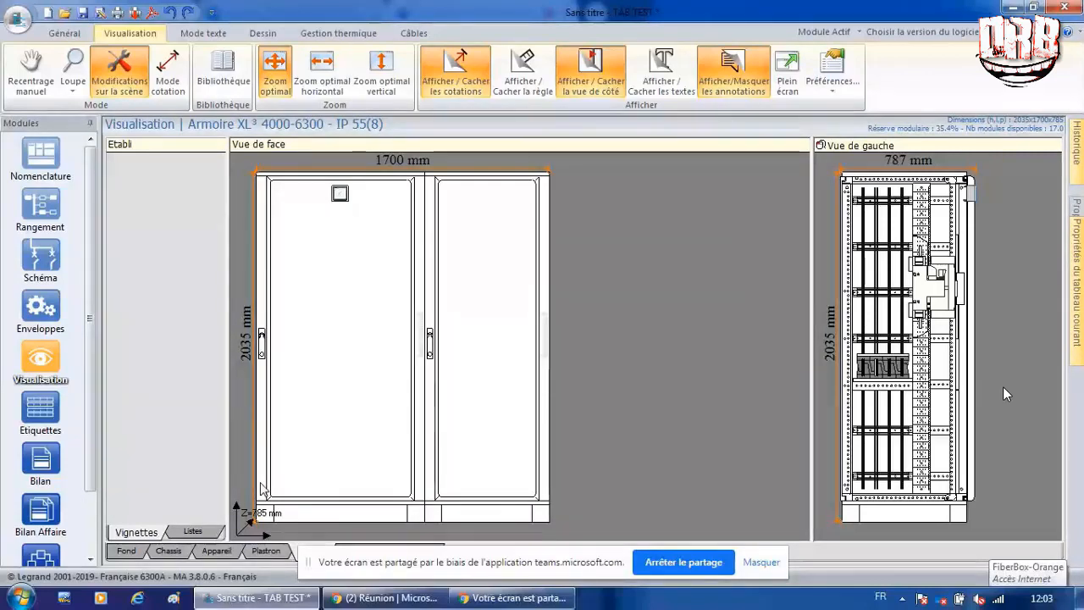
# Step: Review the board's Etiquettes, the Bilan material list and the Bilan Affaire cost summary
pyautogui.click(42, 409)
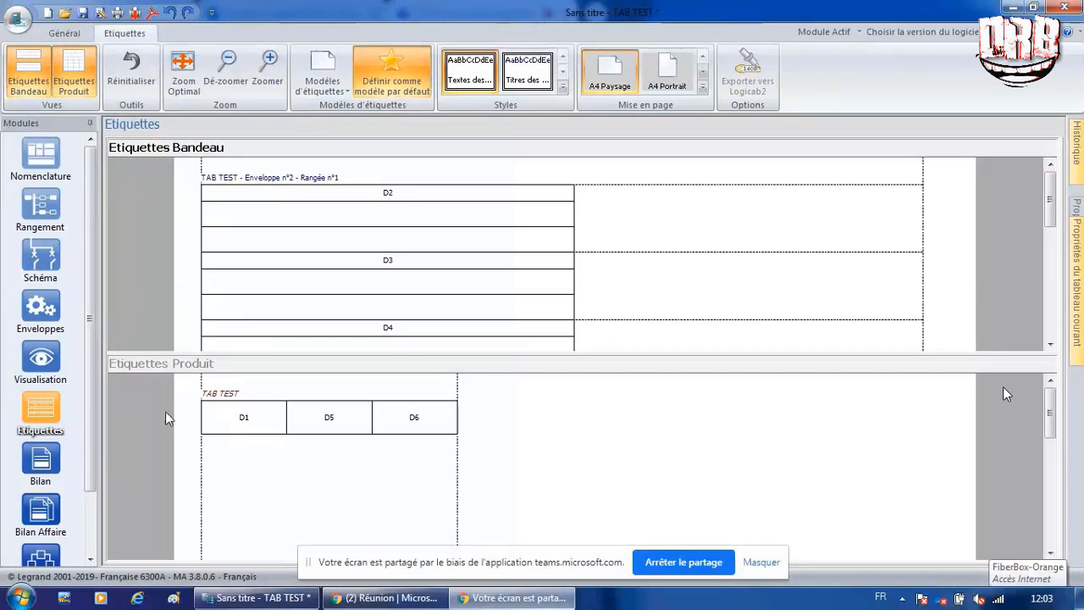
pyautogui.click(41, 461)
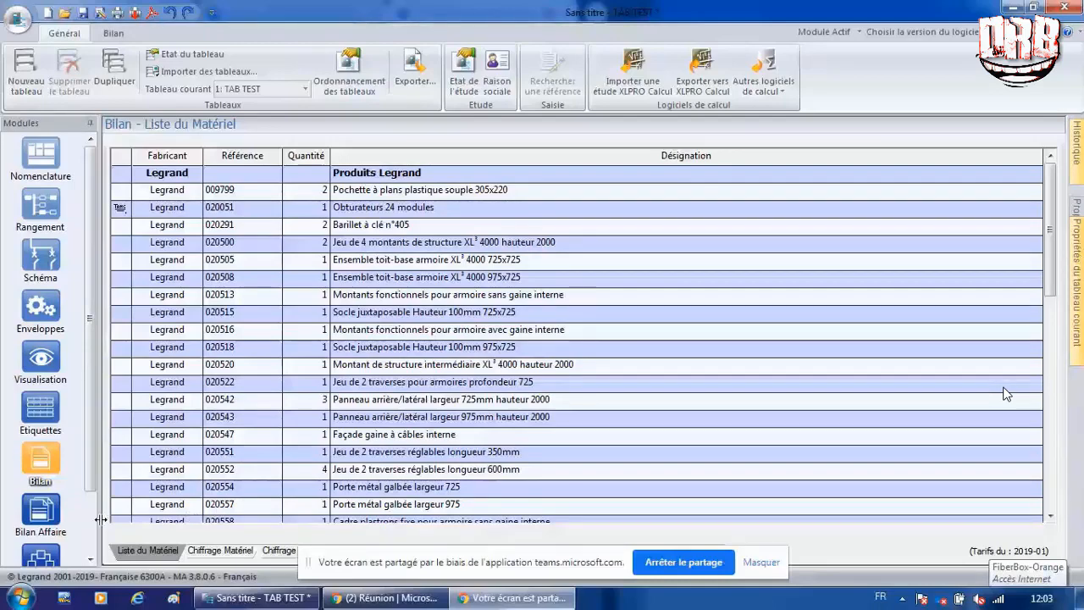
pyautogui.click(40, 512)
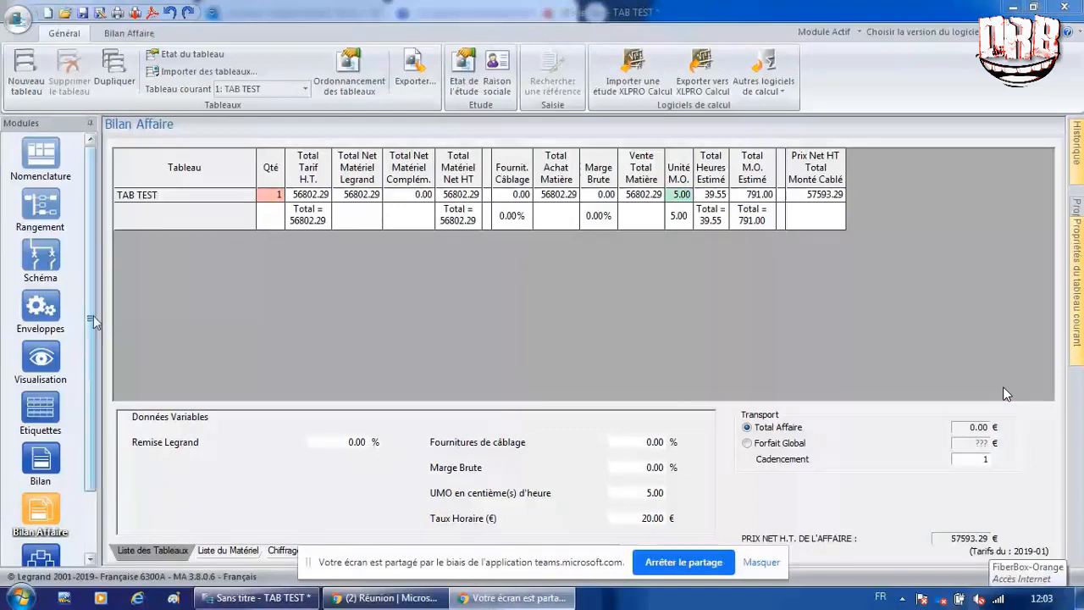
# Step: Create a new board from Nomenclature and name it TEST2
pyautogui.click(41, 157)
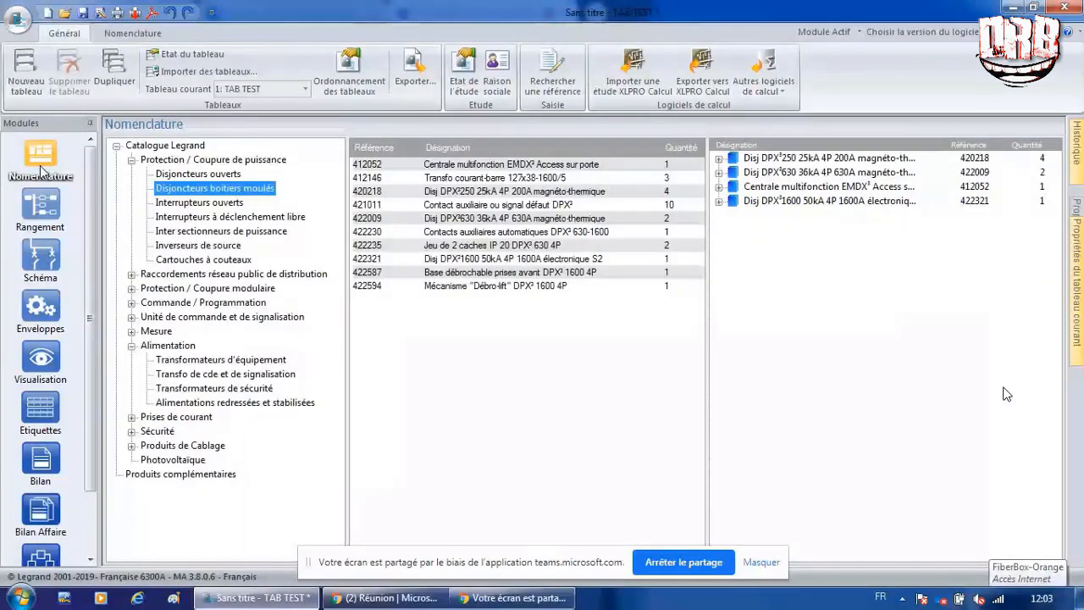
pyautogui.click(26, 82)
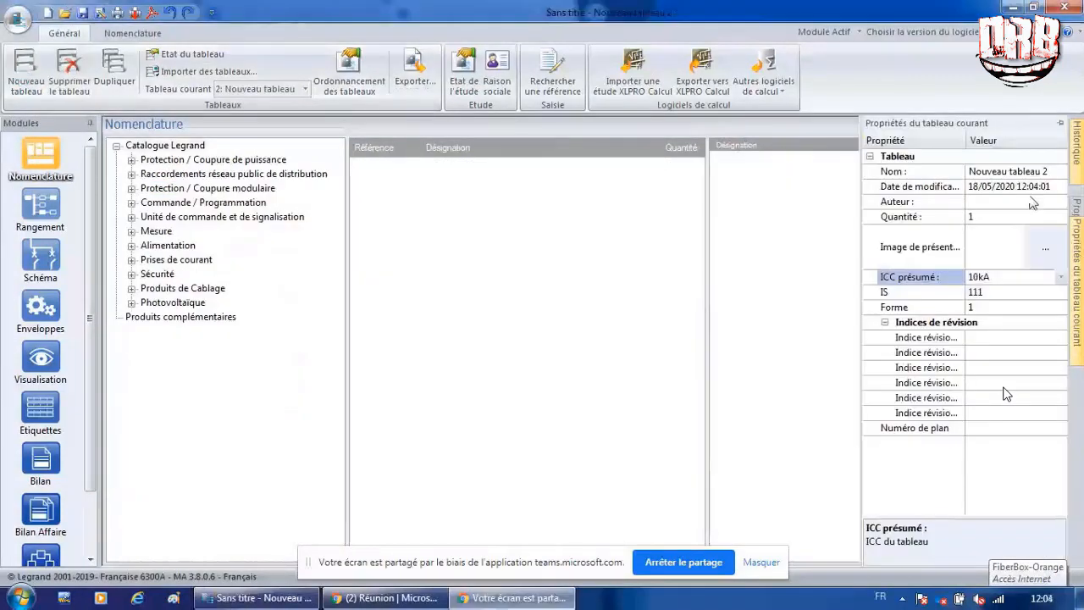
pyautogui.press('BackSpace')
pyautogui.press('BackSpace')
pyautogui.press('BackSpace')
pyautogui.press('BackSpace')
pyautogui.press('BackSpace')
pyautogui.press('BackSpace')
pyautogui.press('BackSpace')
pyautogui.press('BackSpace')
pyautogui.press('BackSpace')
pyautogui.press('BackSpace')
pyautogui.press('BackSpace')
pyautogui.press('BackSpace')
pyautogui.press('BackSpace')
pyautogui.press('BackSpace')
pyautogui.press('BackSpace')
pyautogui.press('BackSpace')
pyautogui.press('BackSpace')
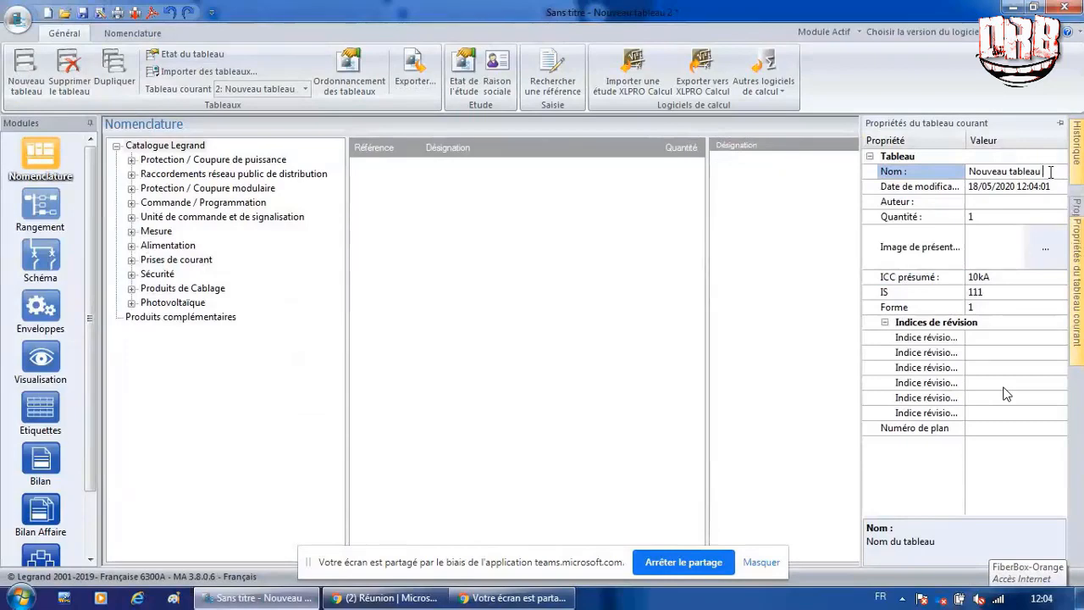
pyautogui.write('TEST2')
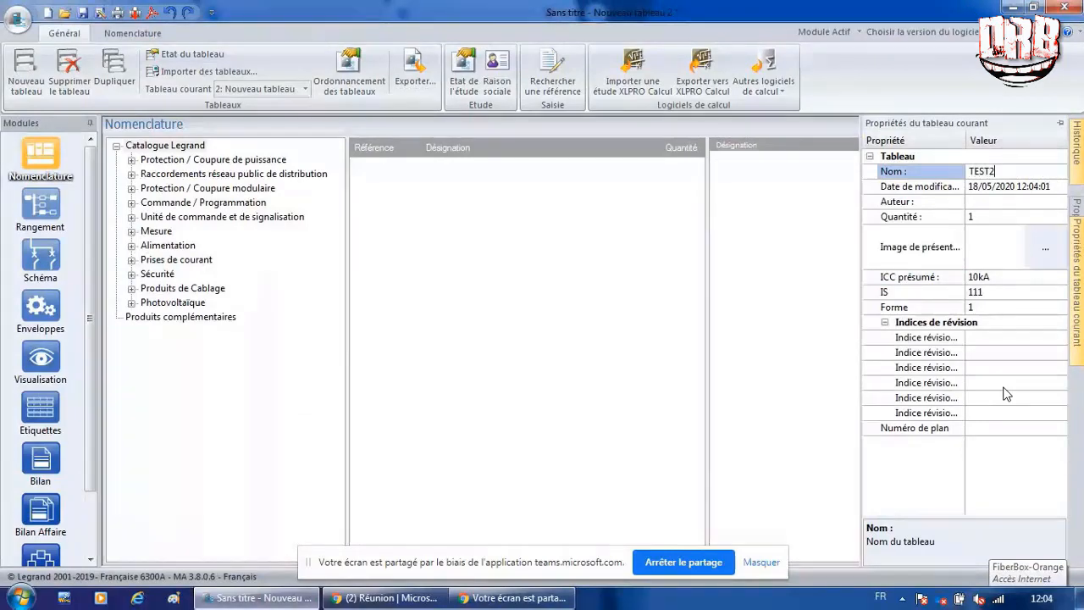
# Step: Set the TEST2 board's ICC présumé to 36kA and its IS to 233
pyautogui.click(1050, 278)
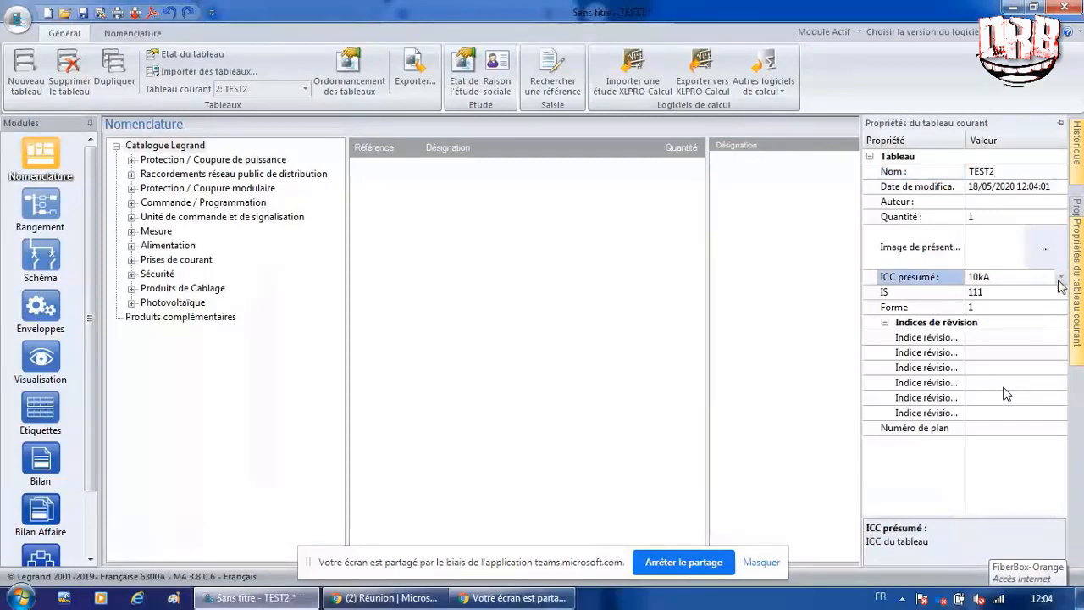
pyautogui.click(1060, 277)
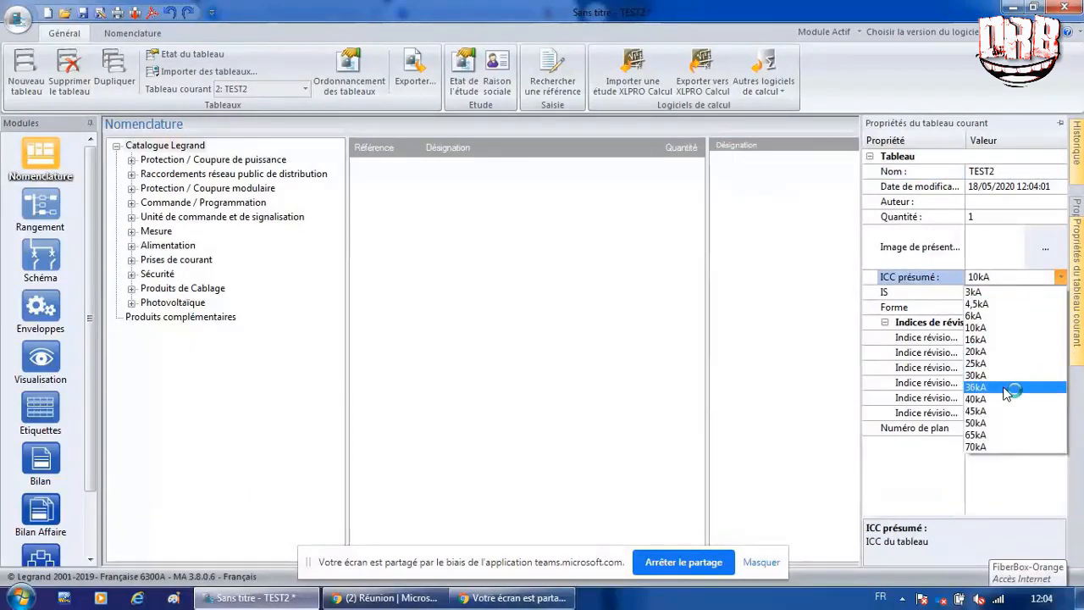
pyautogui.click(1006, 389)
pyautogui.click(1050, 292)
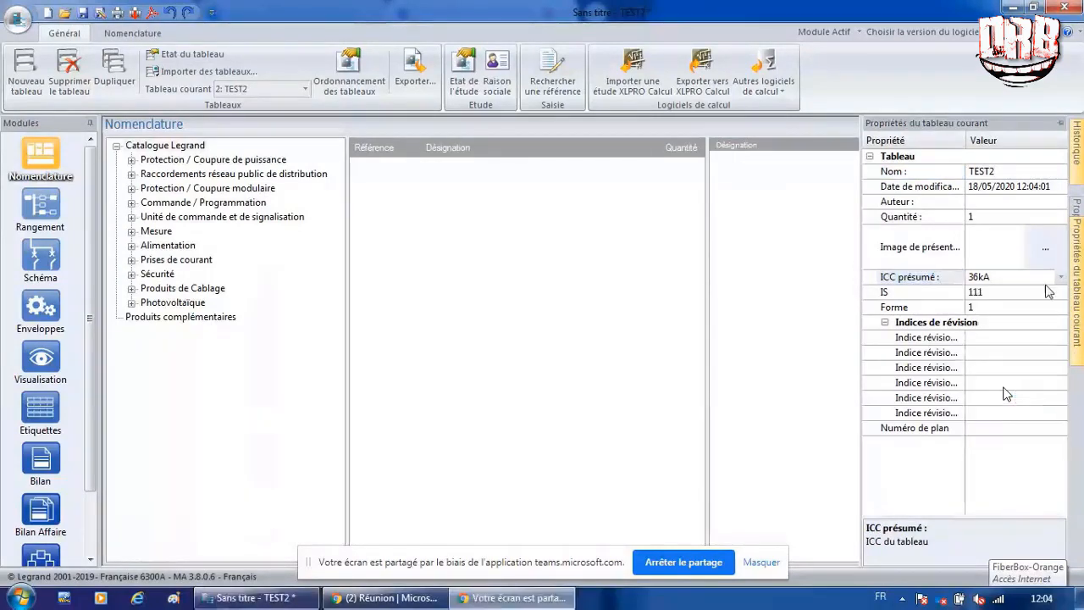
pyautogui.click(1060, 292)
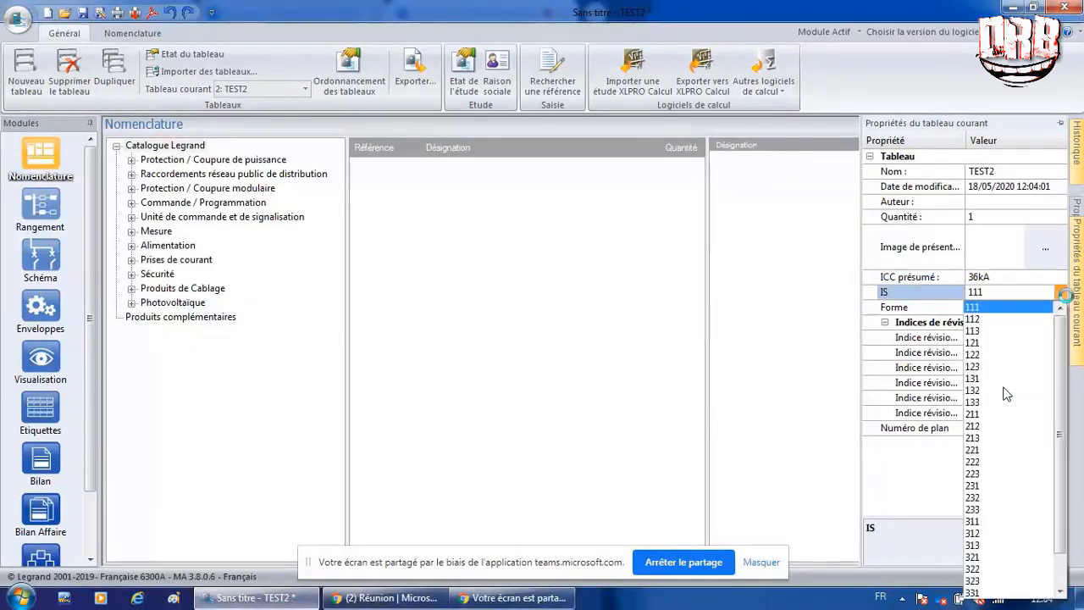
pyautogui.click(1011, 508)
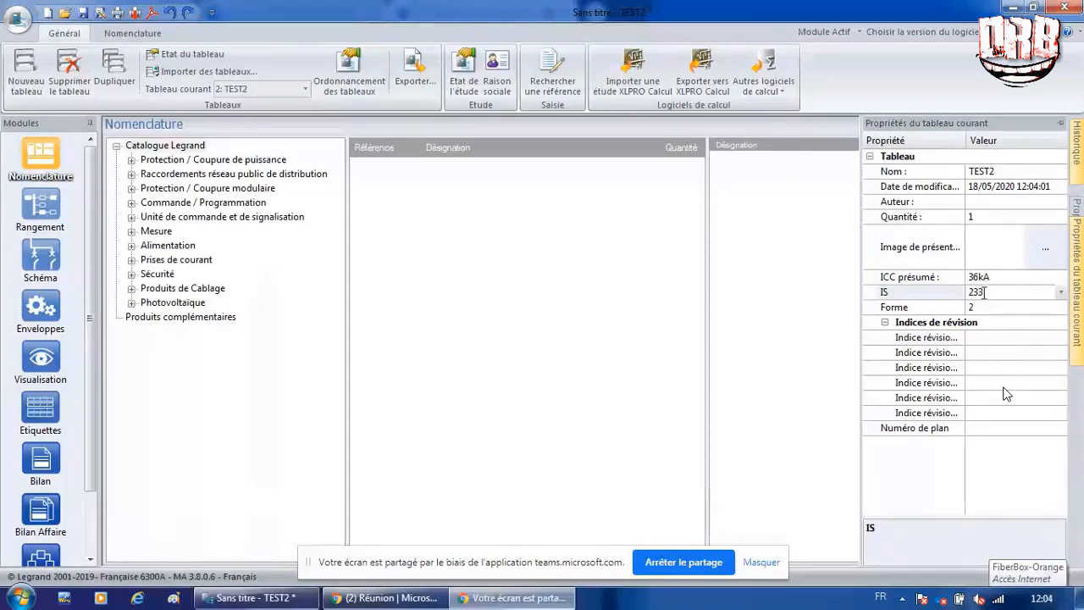
# Step: Start adding a Disjoncteurs boitiers moulés product from Protection / Coupure de puissance and choose the 4P 1250A rating
pyautogui.doubleClick(258, 160)
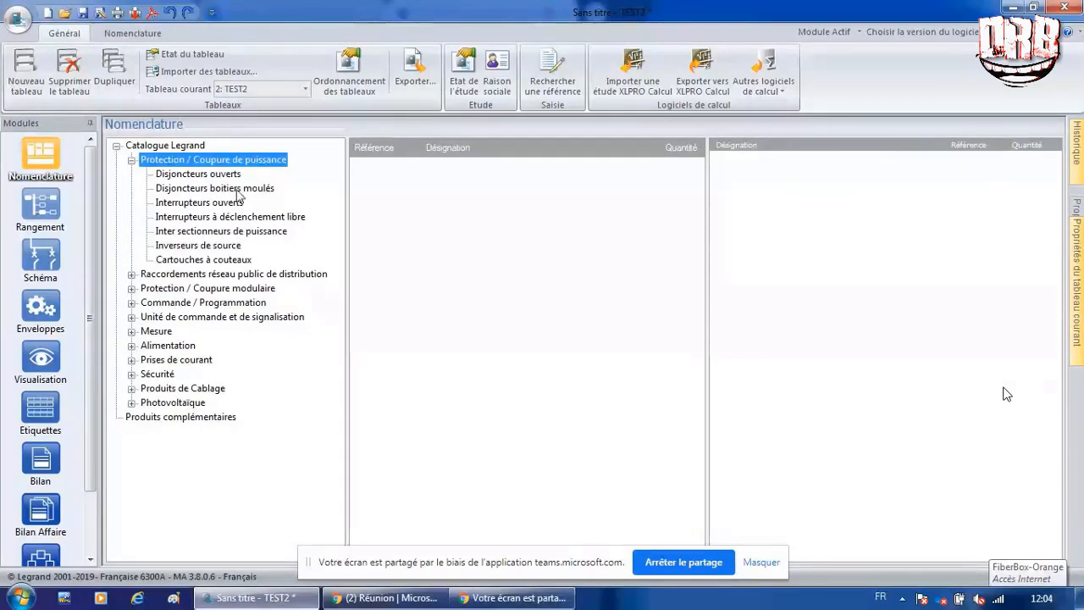
pyautogui.click(234, 188)
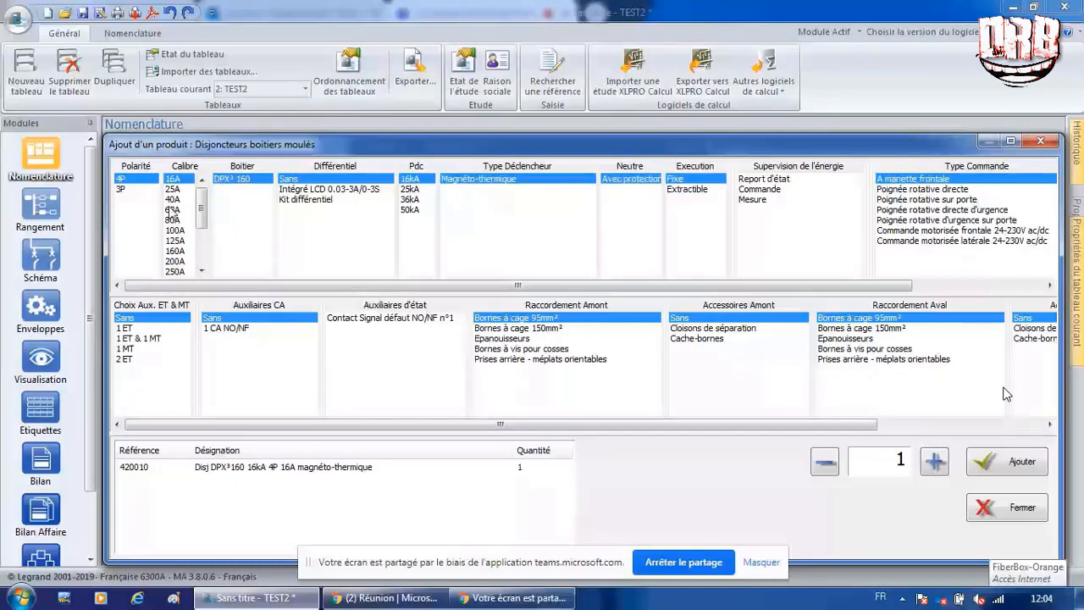
pyautogui.click(174, 261)
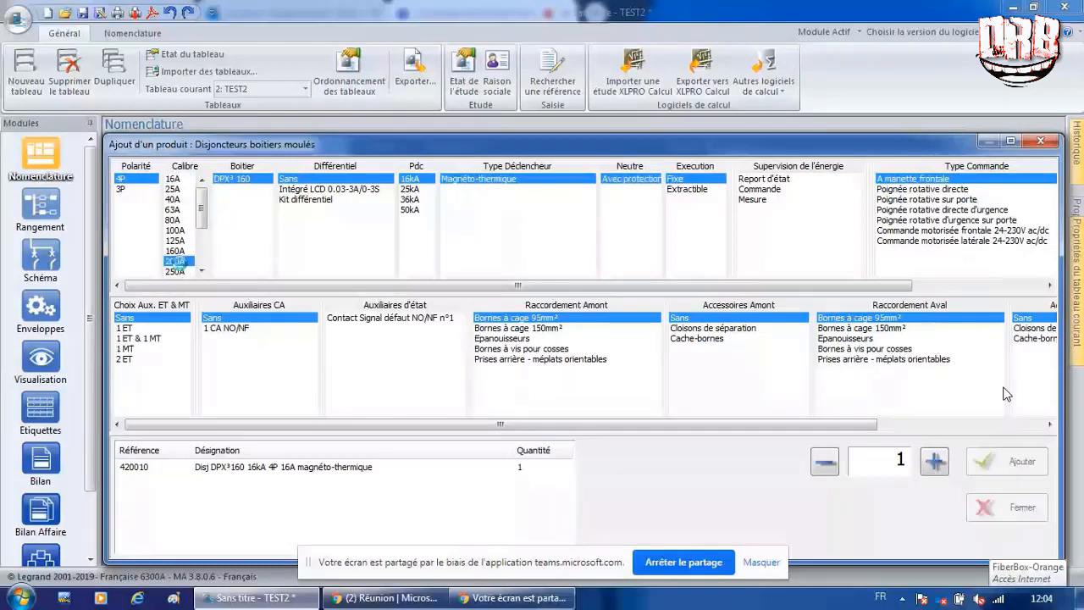
pyautogui.moveTo(202, 219); pyautogui.dragTo(204, 246)
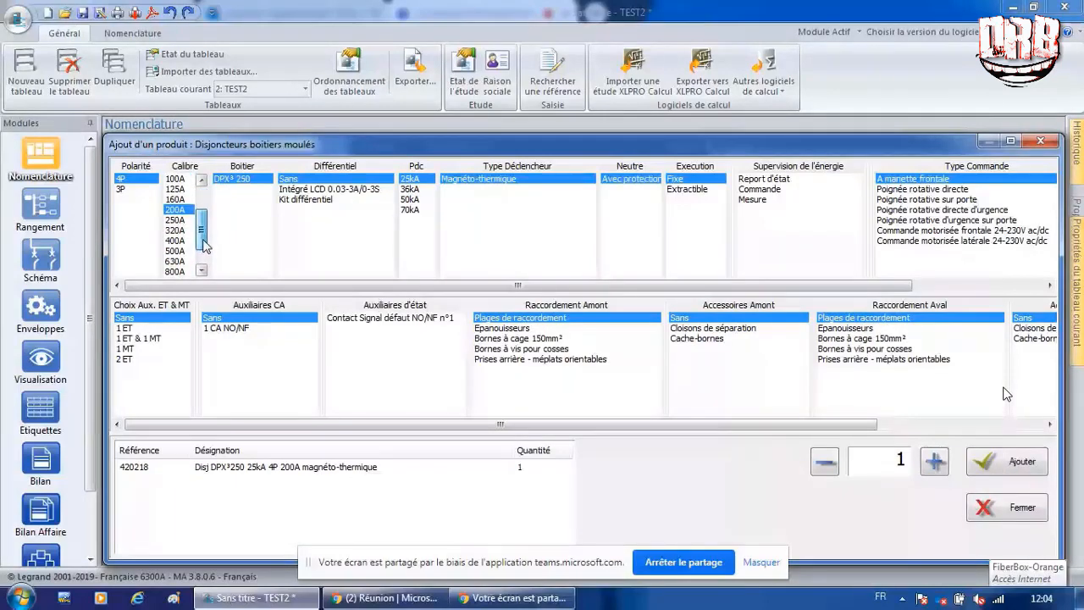
pyautogui.click(175, 261)
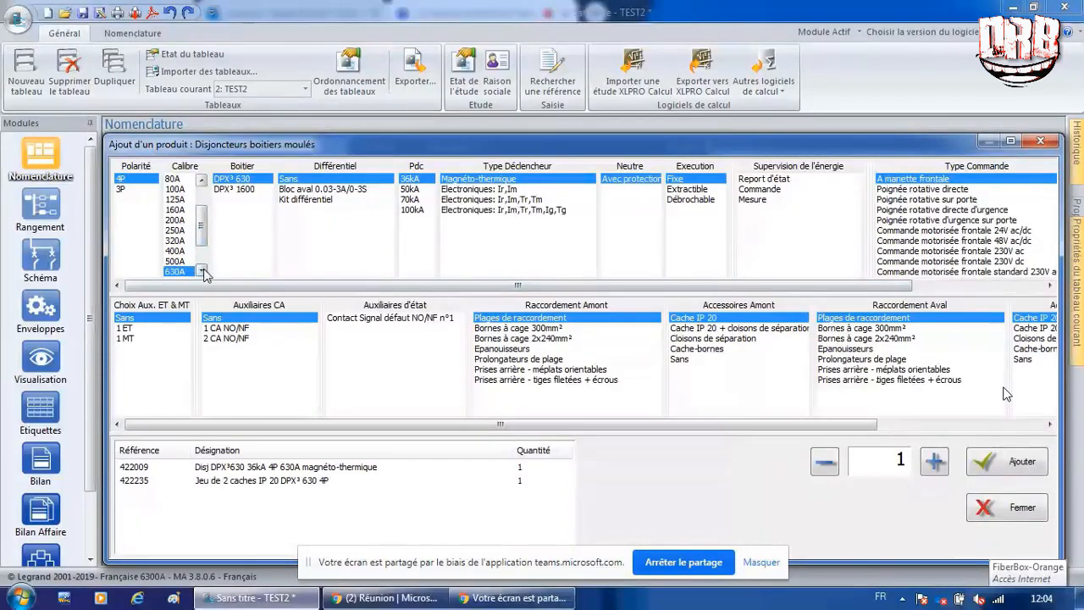
pyautogui.click(203, 272)
pyautogui.click(204, 272)
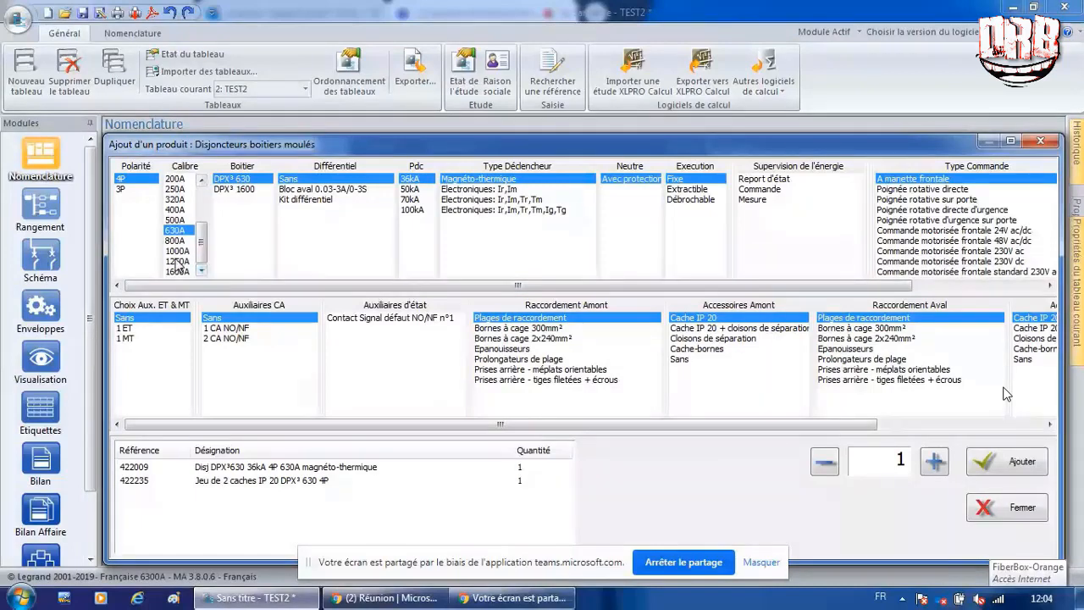
pyautogui.click(177, 261)
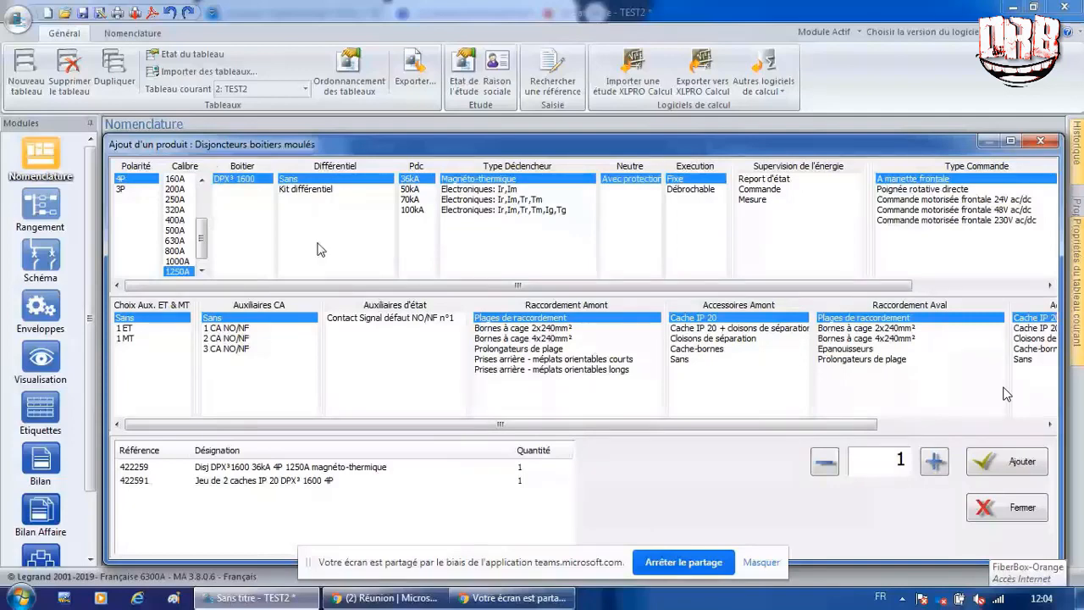
# Step: Choose the Electroniques: Ir,Im,Tr,Tm trip unit, 1 CA NO/NF and Contact Signal défaut NO/NF n°1, and add the 1250A breaker to the board
pyautogui.click(500, 200)
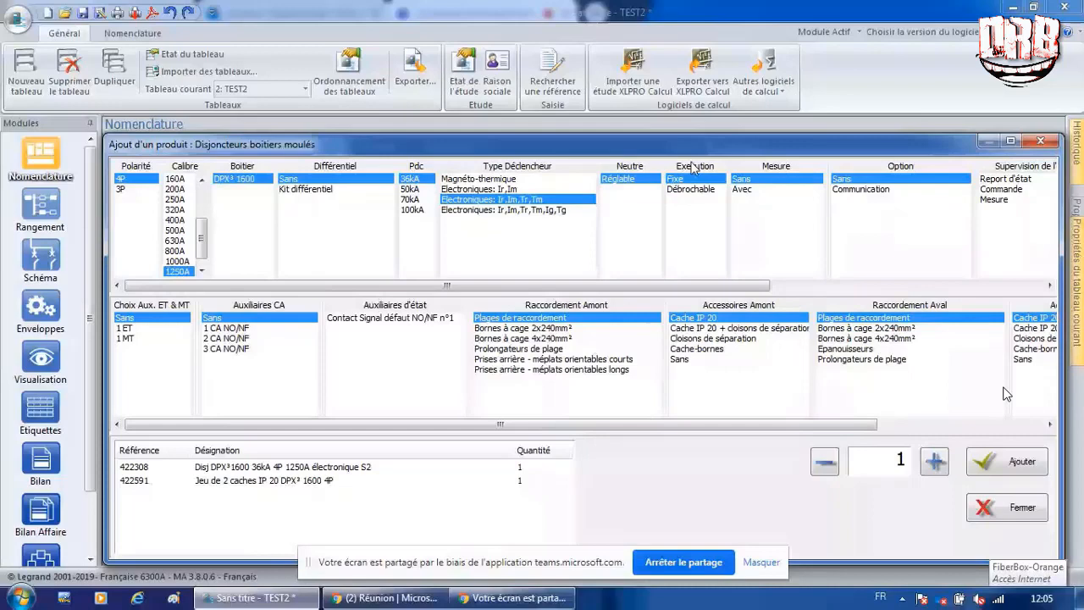
pyautogui.click(227, 328)
pyautogui.click(364, 318)
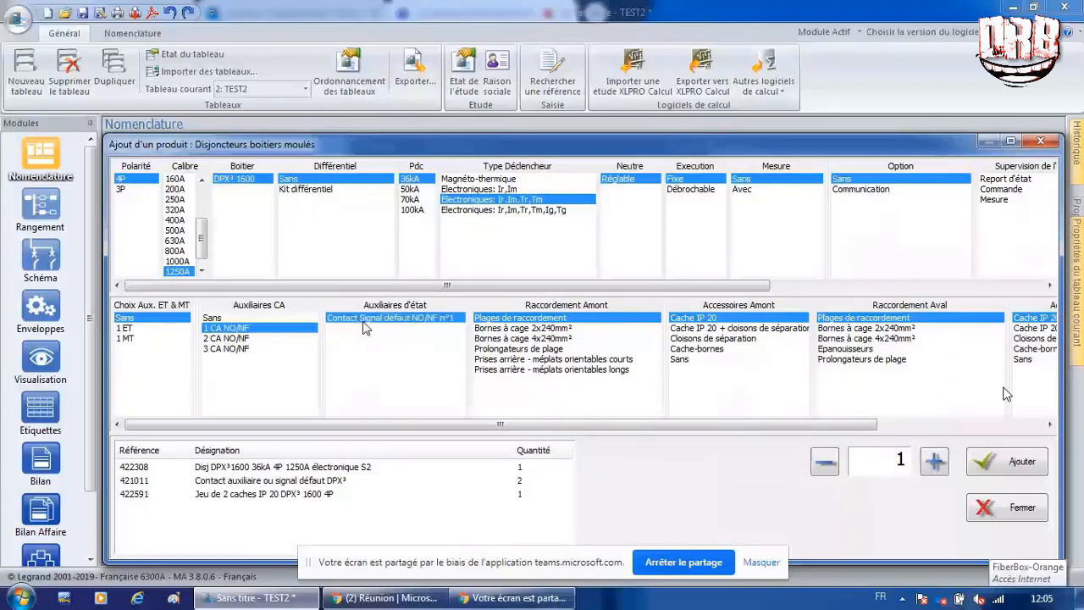
pyautogui.click(1038, 460)
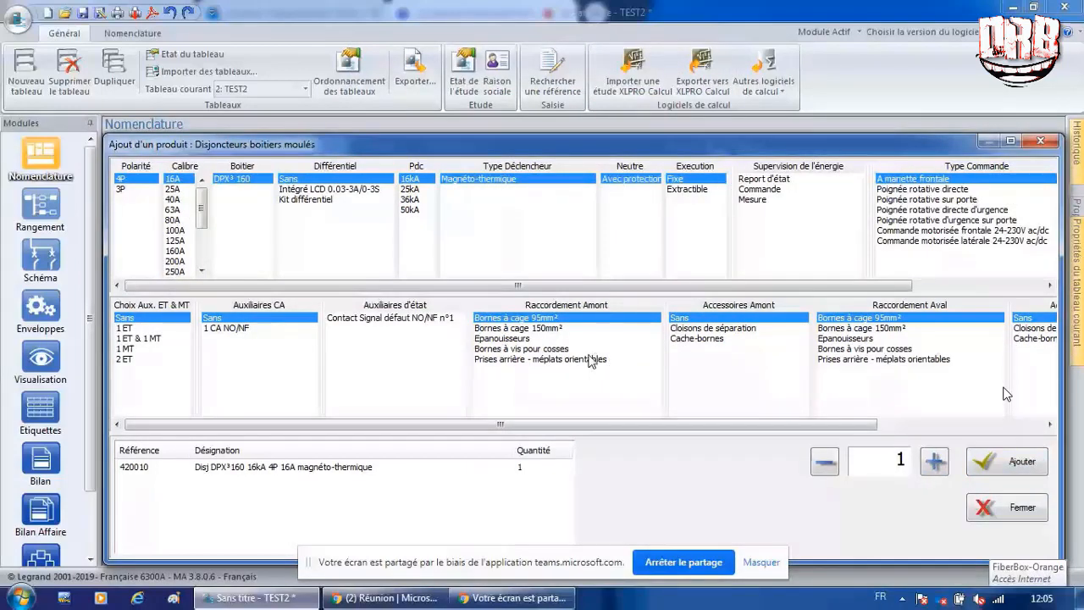
# Step: Add ten DPX³160 25kA 4P 100A breakers and one DPX³160 16kA 4P 16A breaker, and close the product selection
pyautogui.click(175, 230)
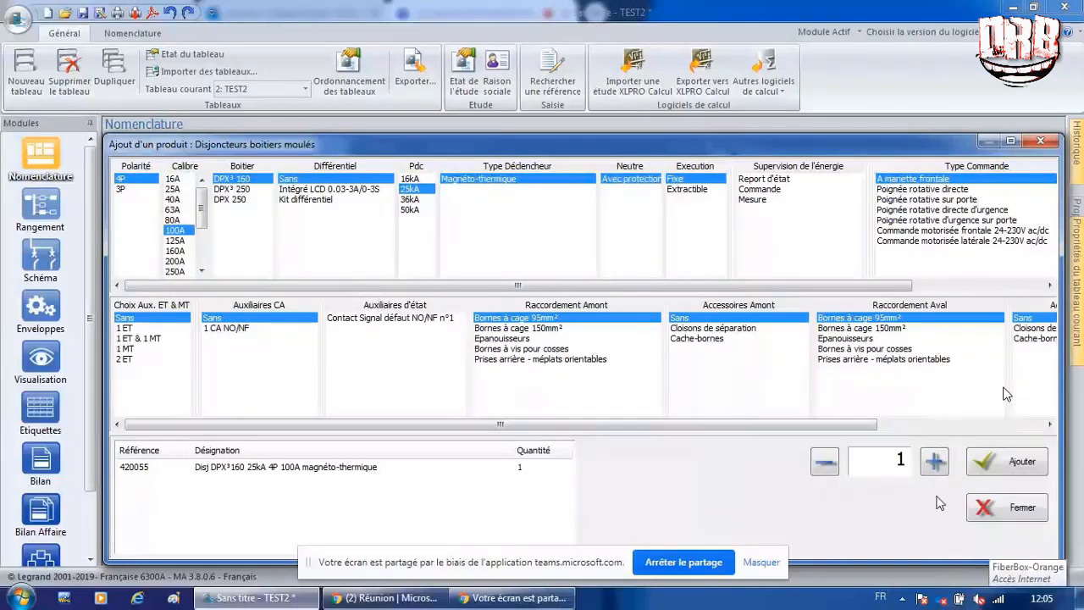
pyautogui.click(935, 462)
pyautogui.click(935, 462)
pyautogui.click(935, 462)
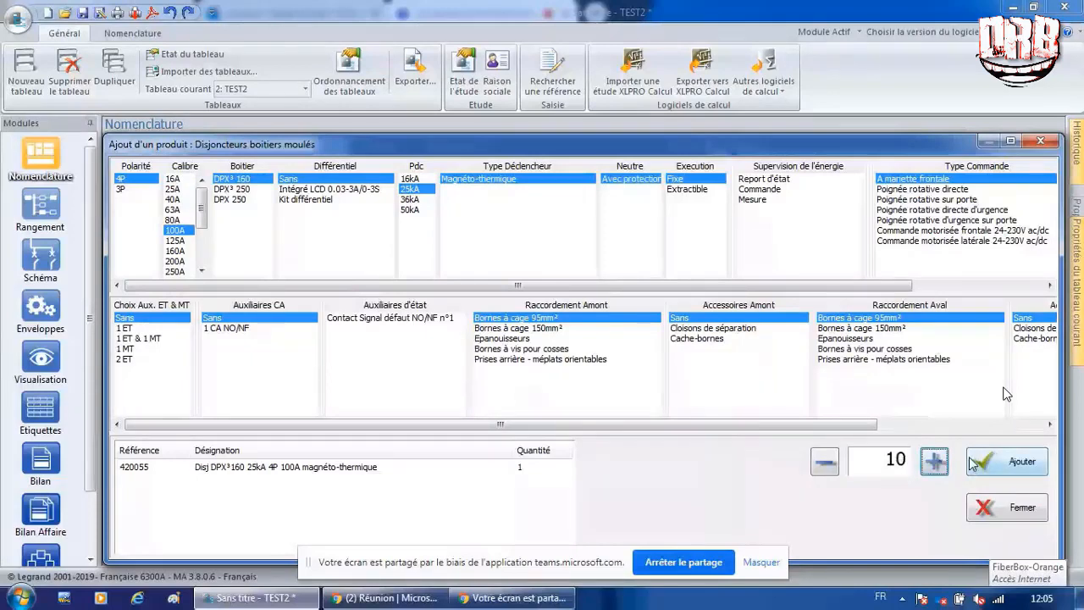
pyautogui.click(976, 461)
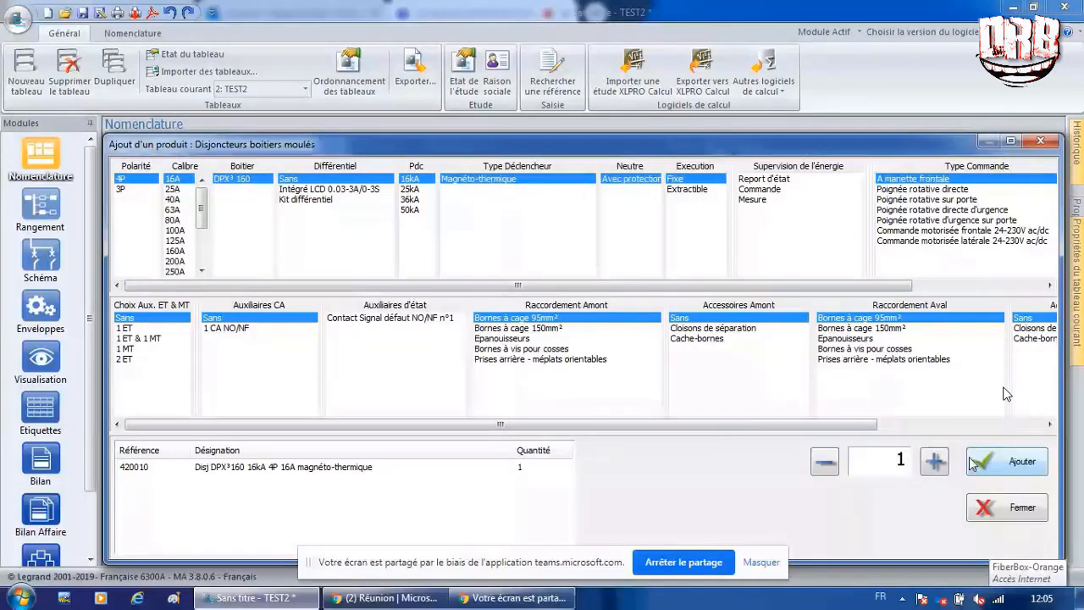
pyautogui.click(973, 463)
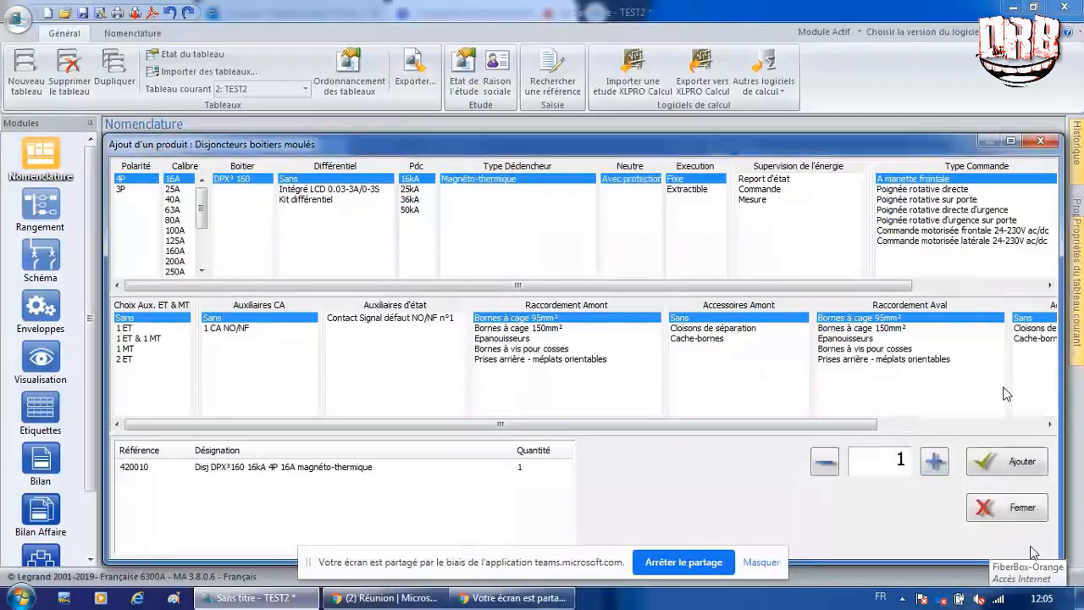
pyautogui.click(1010, 508)
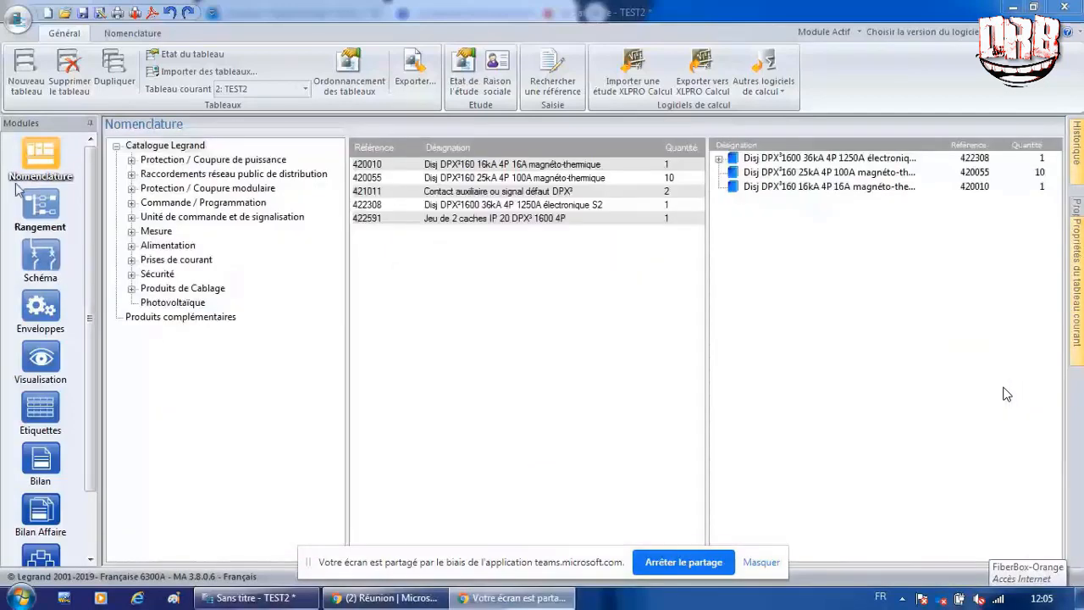
# Step: In Rangement, move all the outgoing DPX³160 breakers, D2 to D12, from Niveau 3 to Niveau 2
pyautogui.click(24, 201)
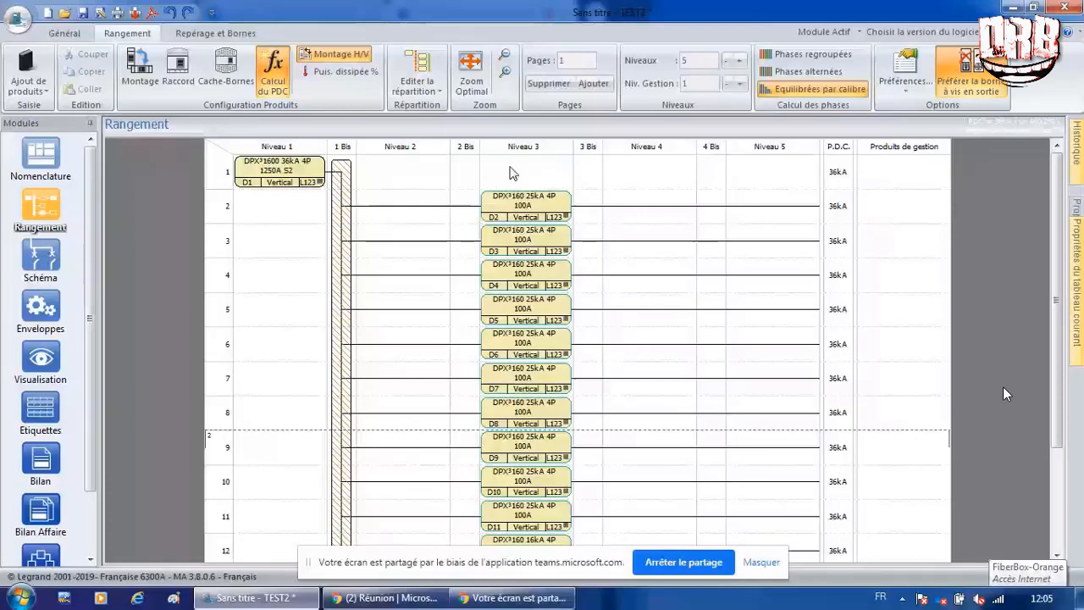
pyautogui.moveTo(491, 161); pyautogui.dragTo(631, 520)
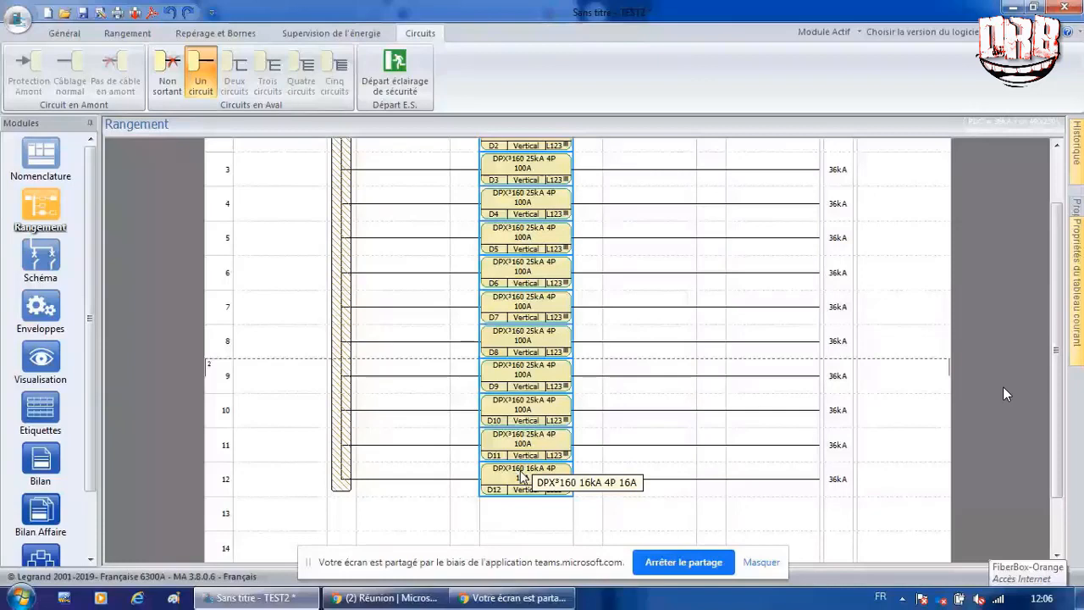
pyautogui.moveTo(523, 476); pyautogui.dragTo(405, 464)
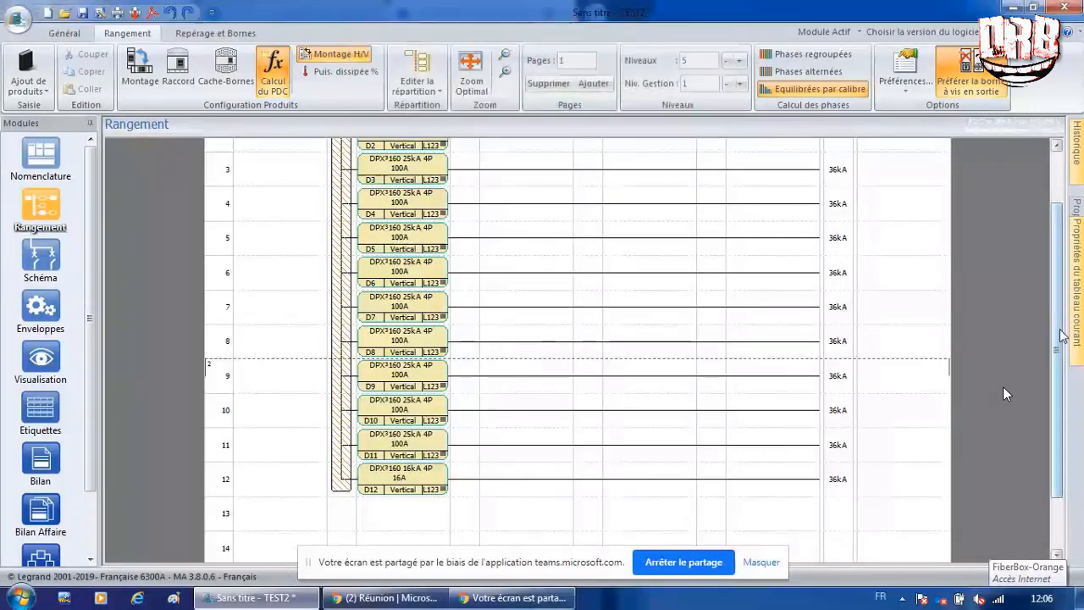
pyautogui.scroll(3, 974, 356)
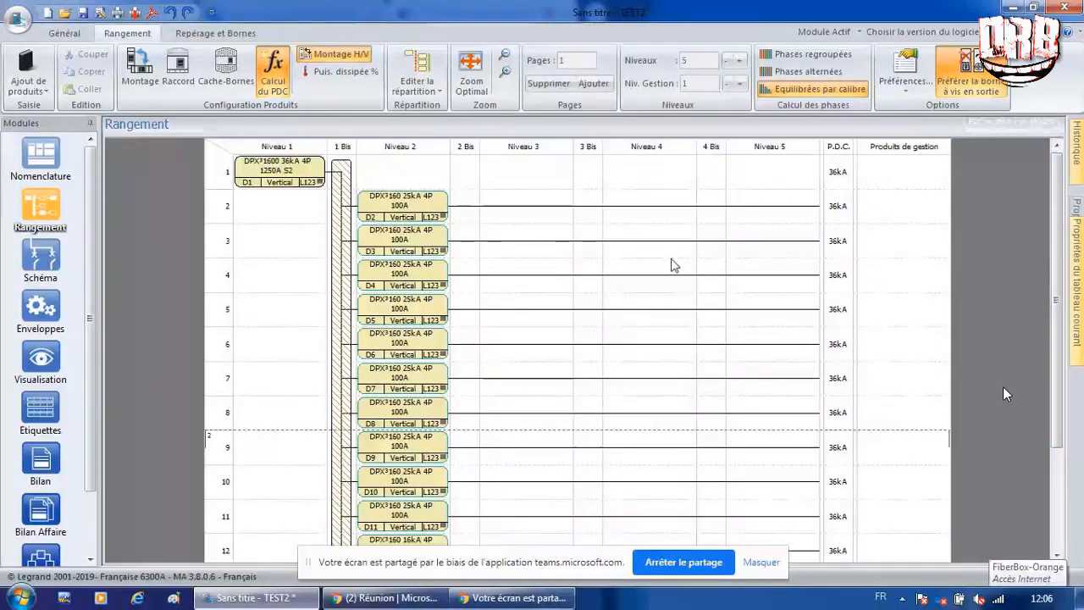
# Step: Add a Jeu de barres optimisé as the 1 Bis distribution, using 1000A Barres en C alu with Transfert set to Oui
pyautogui.click(346, 181)
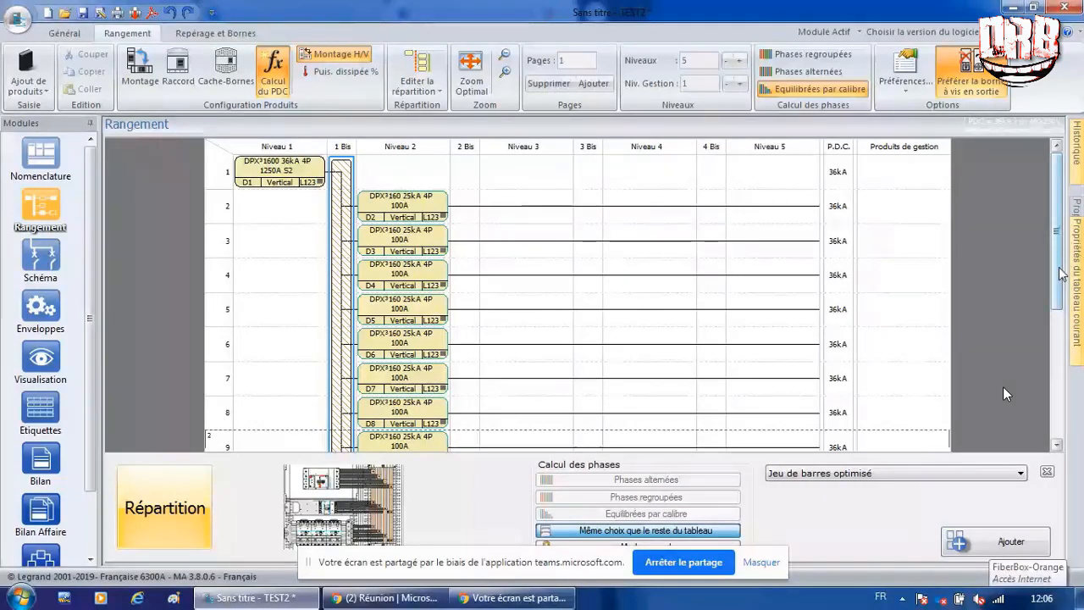
pyautogui.click(888, 475)
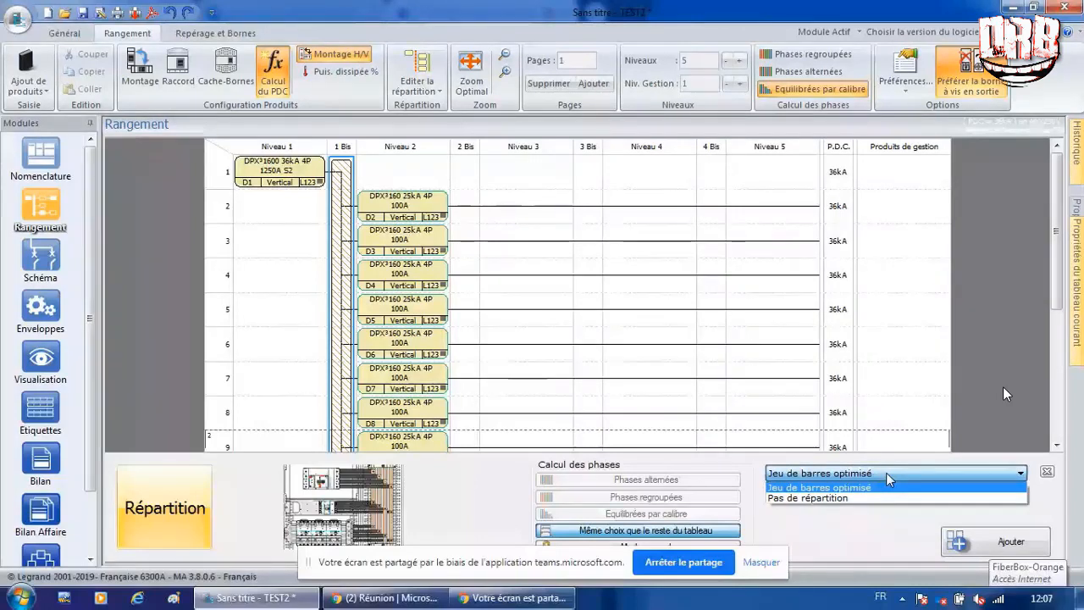
pyautogui.click(972, 551)
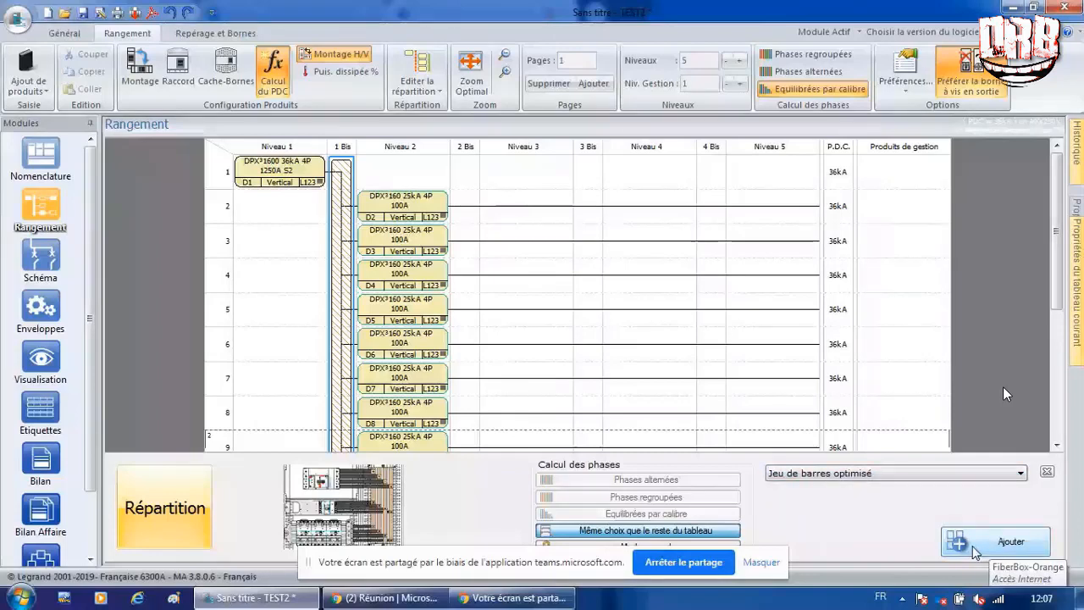
pyautogui.click(974, 551)
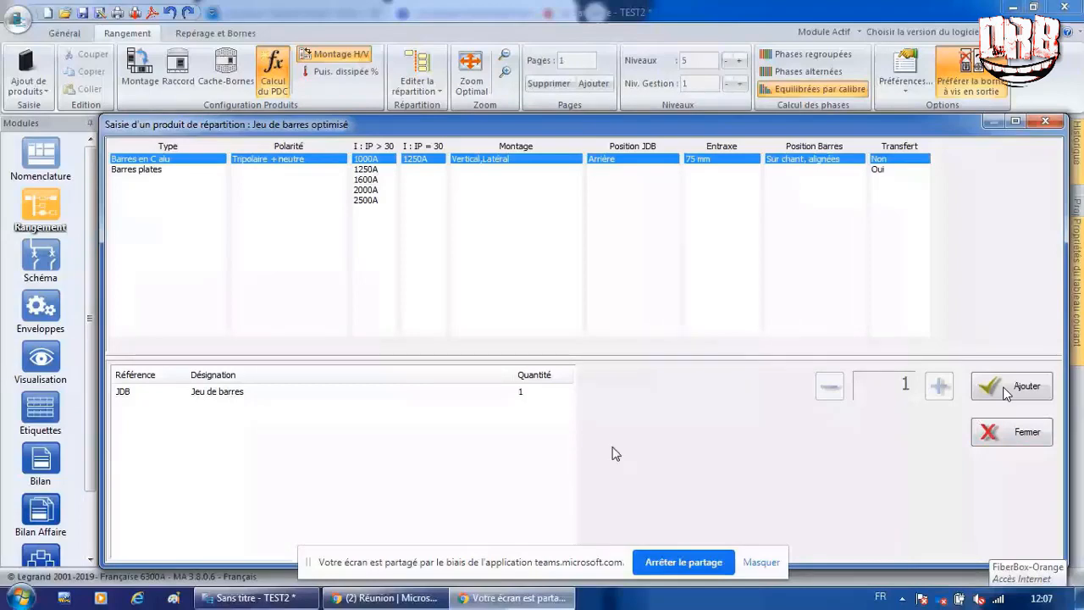
pyautogui.click(892, 169)
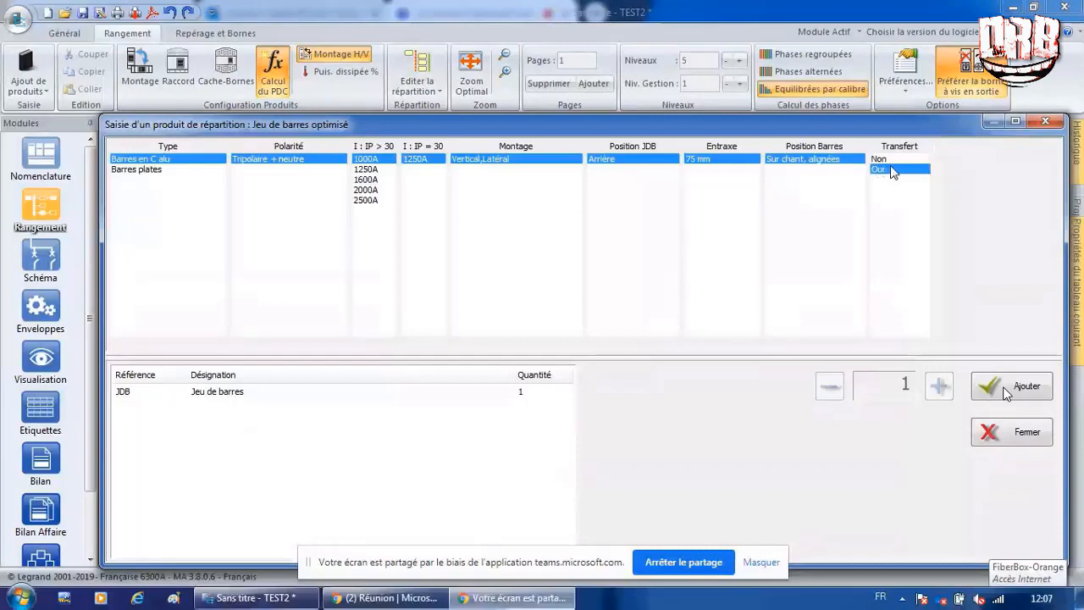
pyautogui.click(1006, 392)
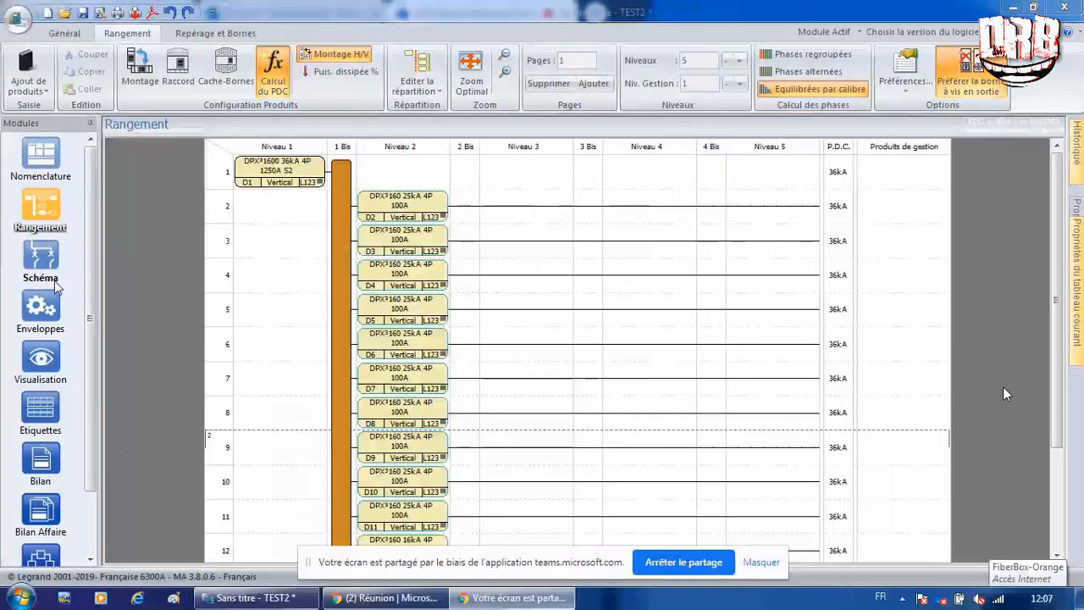
# Step: Open the Schéma, and in Enveloppes set the lock of the Armoire XL³ 4000-6300 to Barillet à clef n°405
pyautogui.click(44, 267)
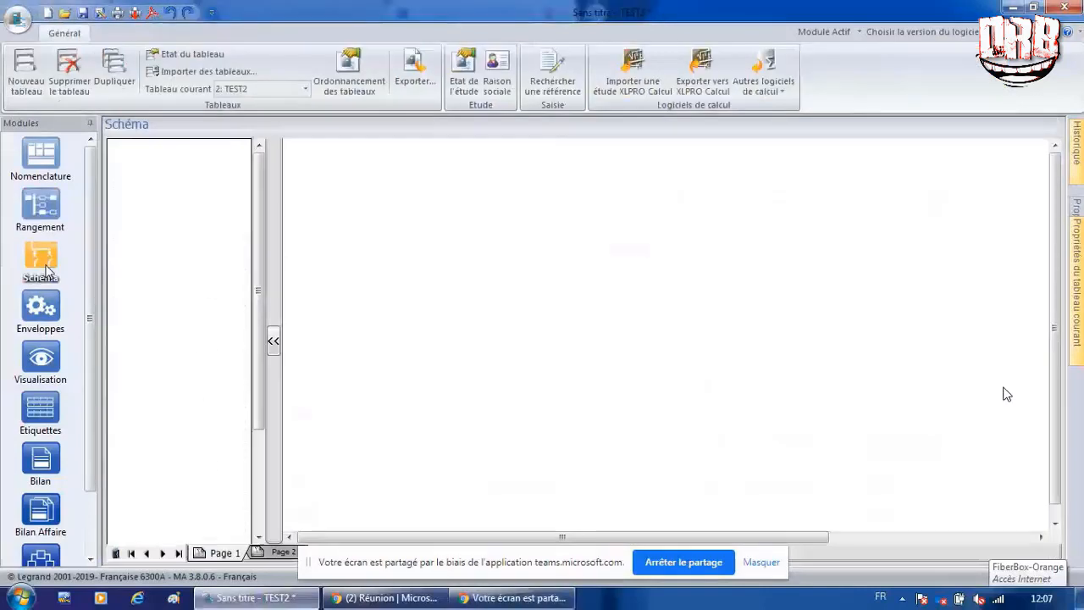
pyautogui.click(44, 312)
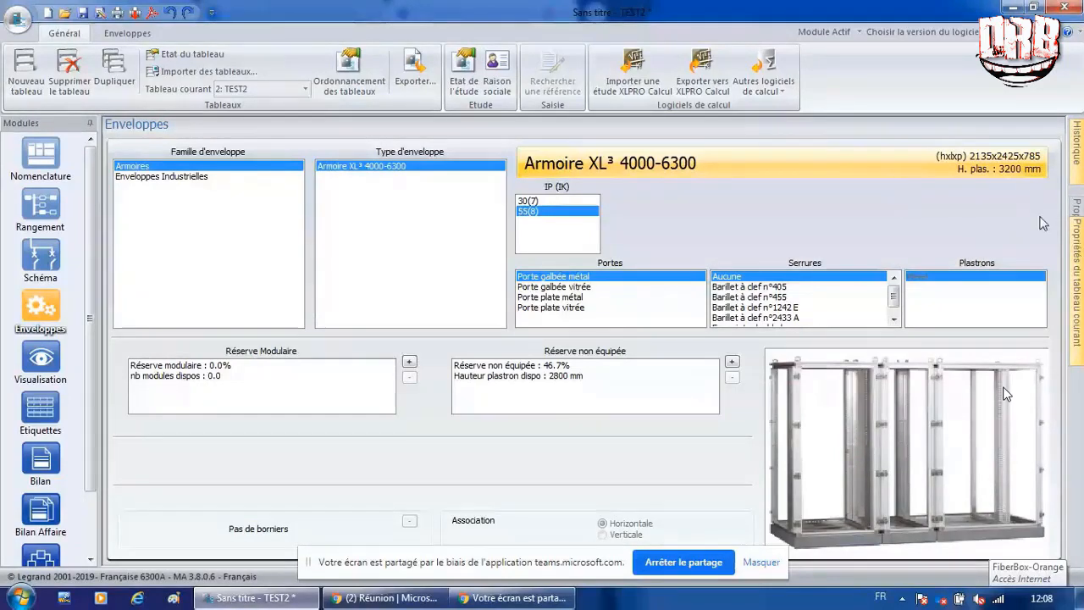
pyautogui.click(760, 287)
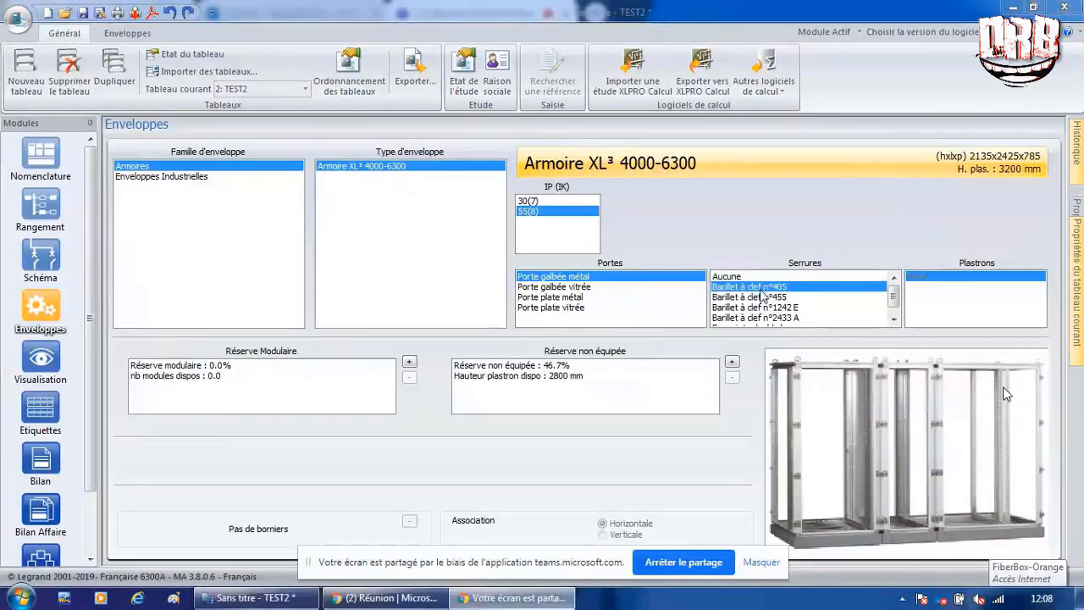
# Step: Display the cabinet in Visualisation and examine the incoming breaker, busbars and Forme 2 breaker columns at different magnifications
pyautogui.click(53, 360)
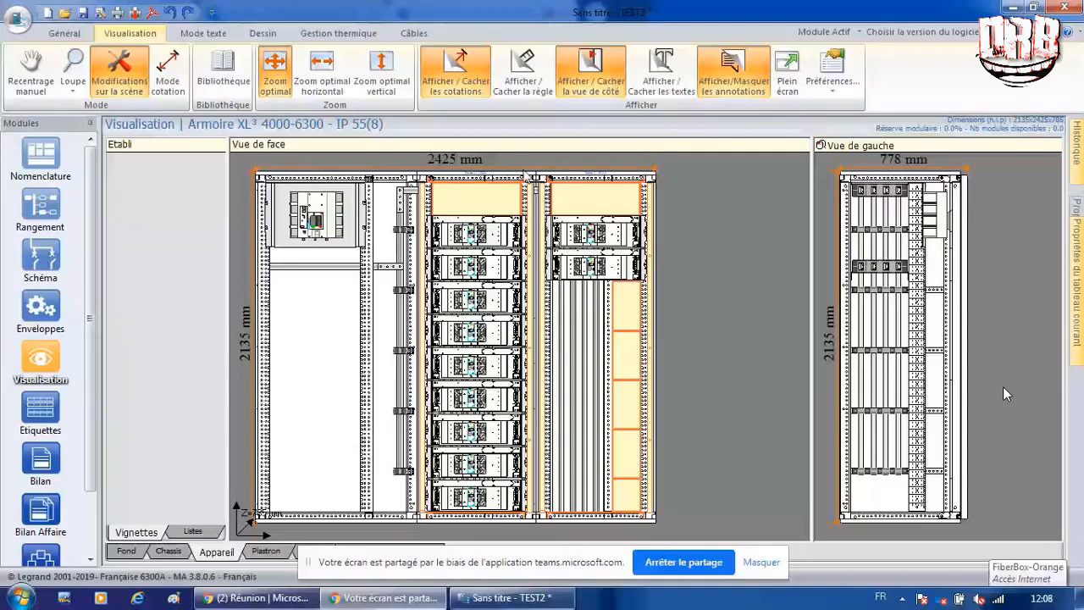
pyautogui.click(73, 85)
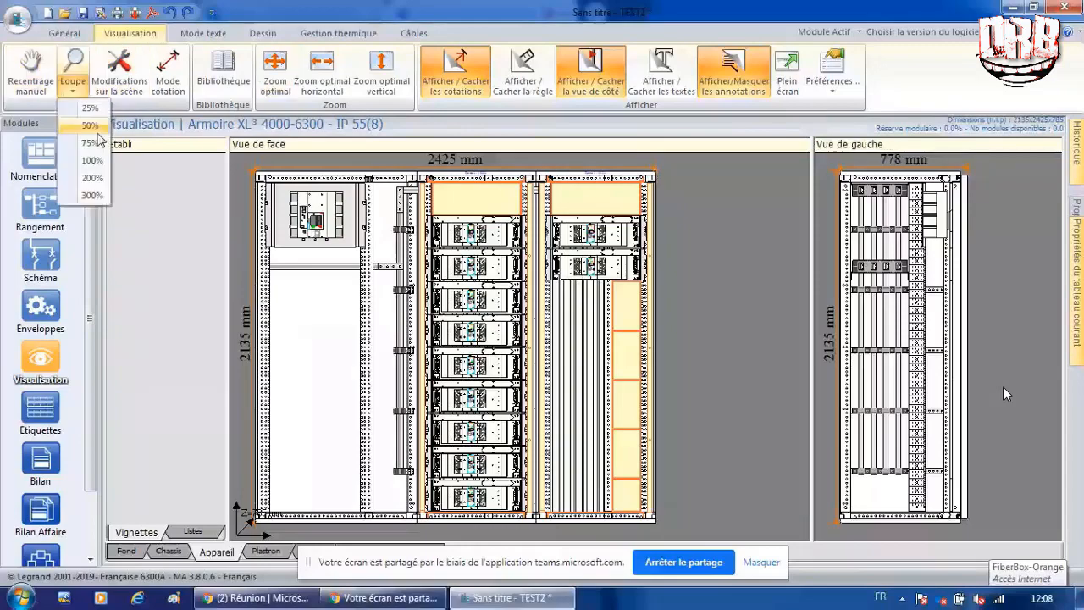
pyautogui.click(98, 132)
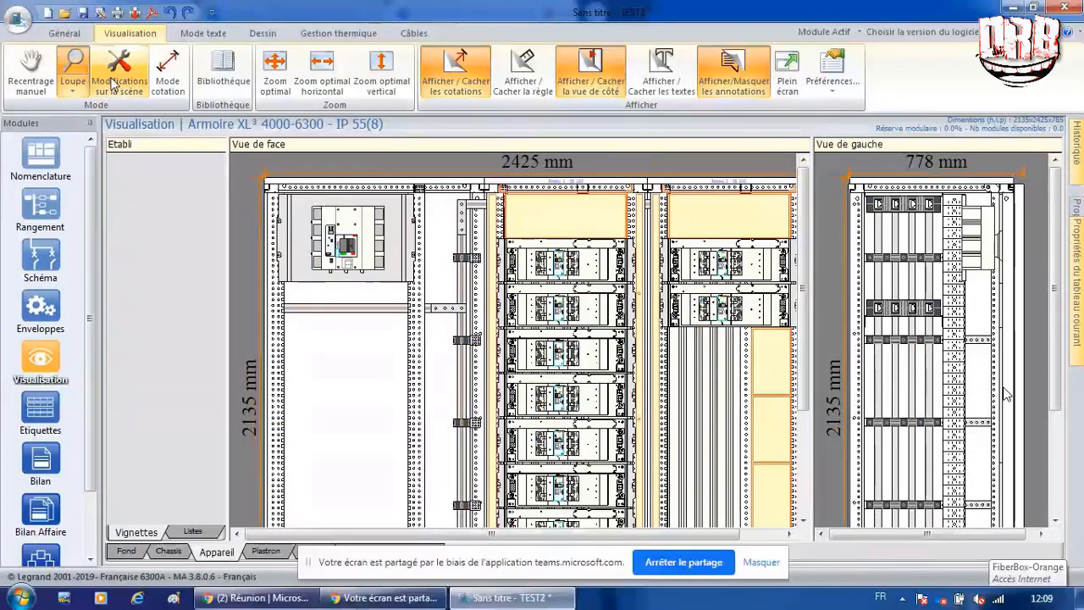
pyautogui.click(73, 89)
pyautogui.click(97, 148)
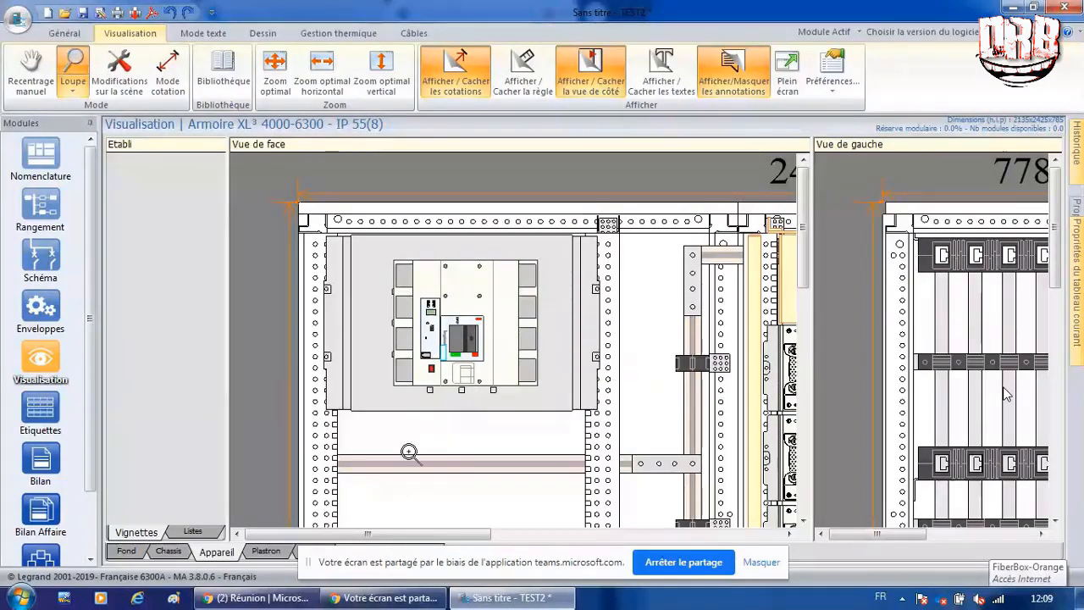
pyautogui.moveTo(428, 535); pyautogui.dragTo(538, 544)
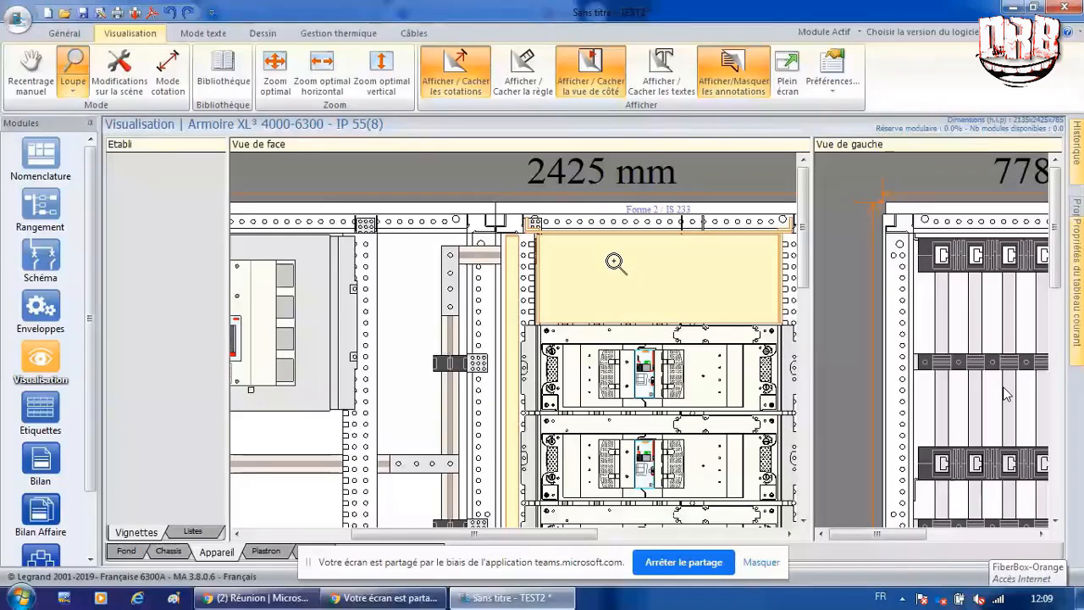
pyautogui.click(73, 92)
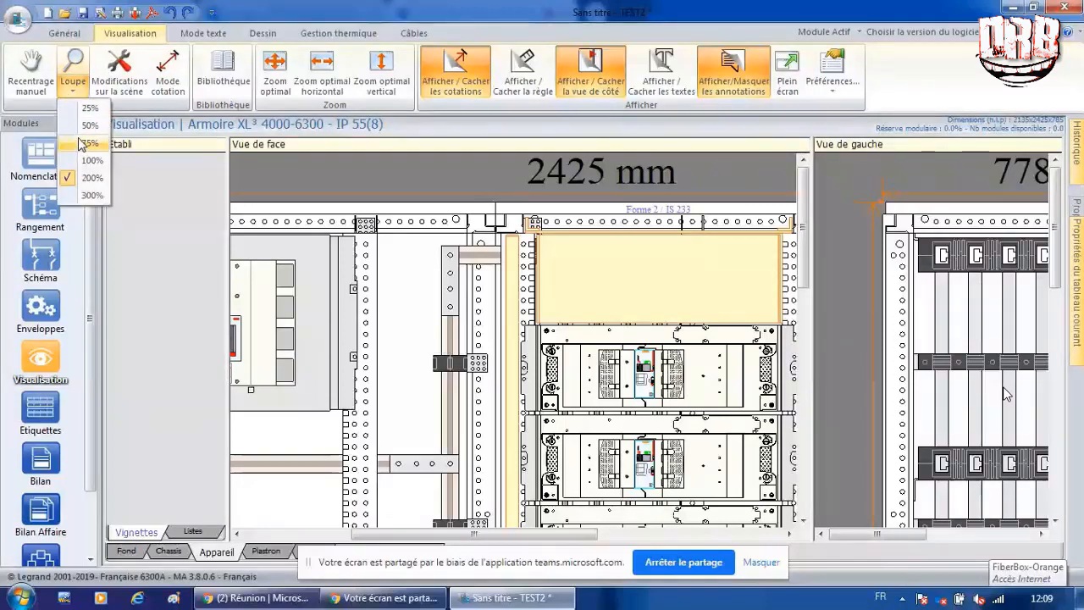
pyautogui.click(85, 142)
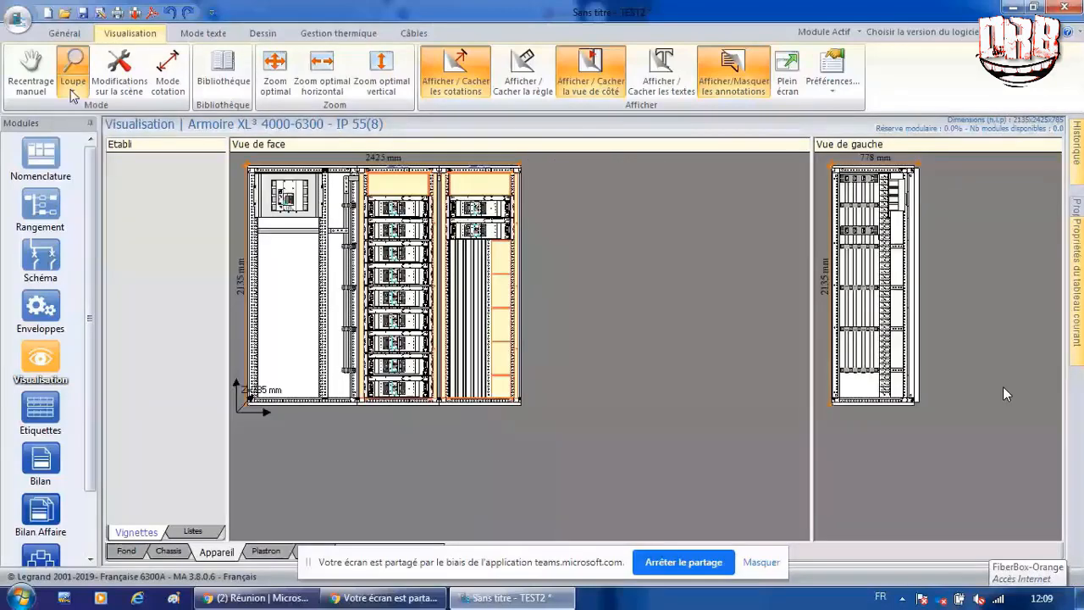
# Step: Modify the incoming DPX³1600 breaker D1 to Débrochable execution and add the Serrure Ronis accessory
pyautogui.click(133, 87)
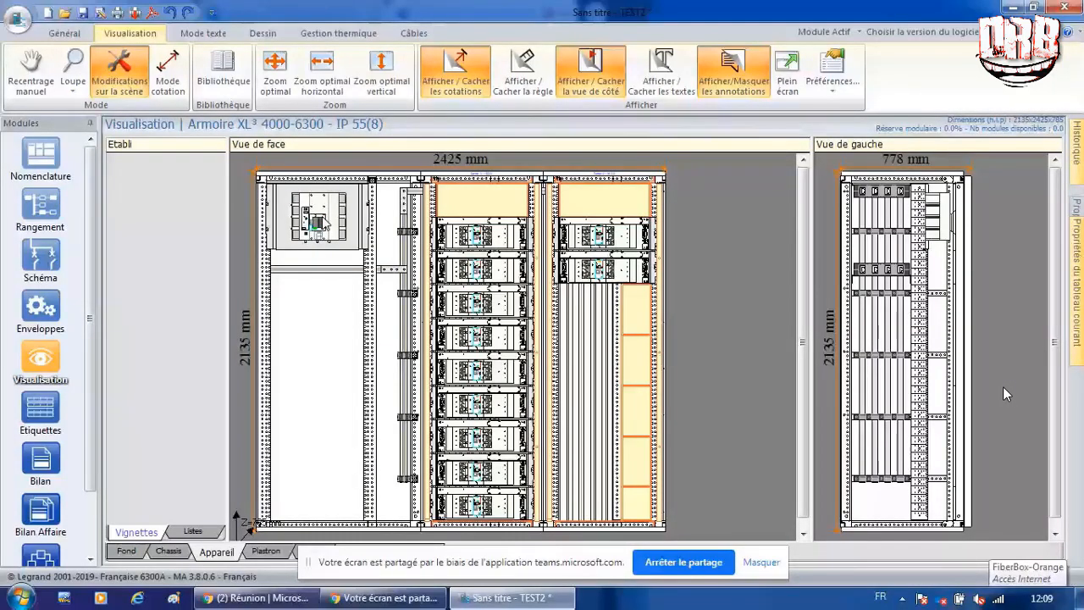
pyautogui.moveTo(319, 222)
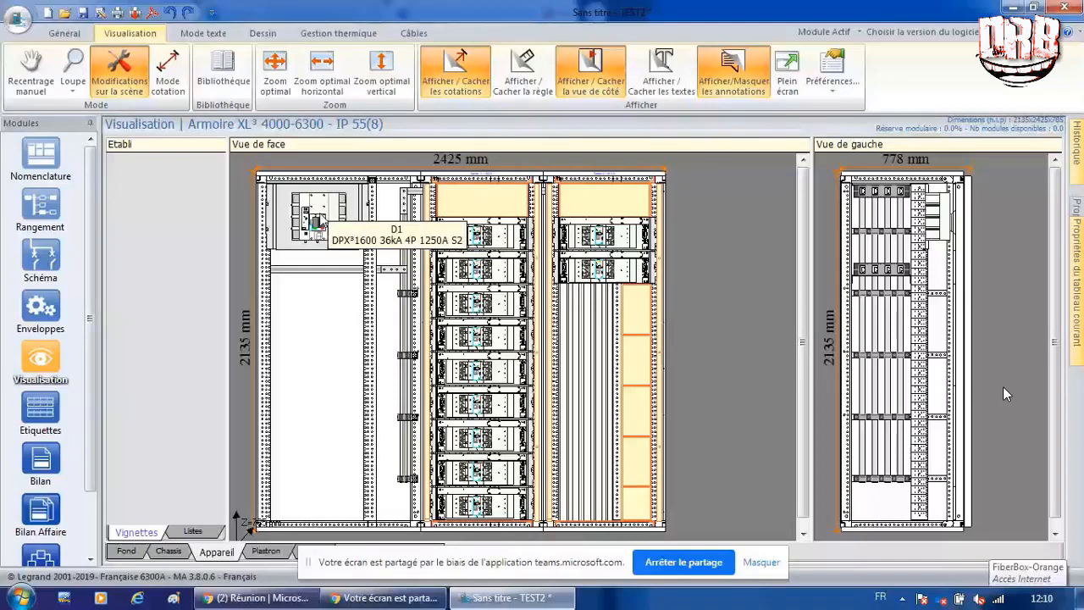
pyautogui.rightClick(320, 218)
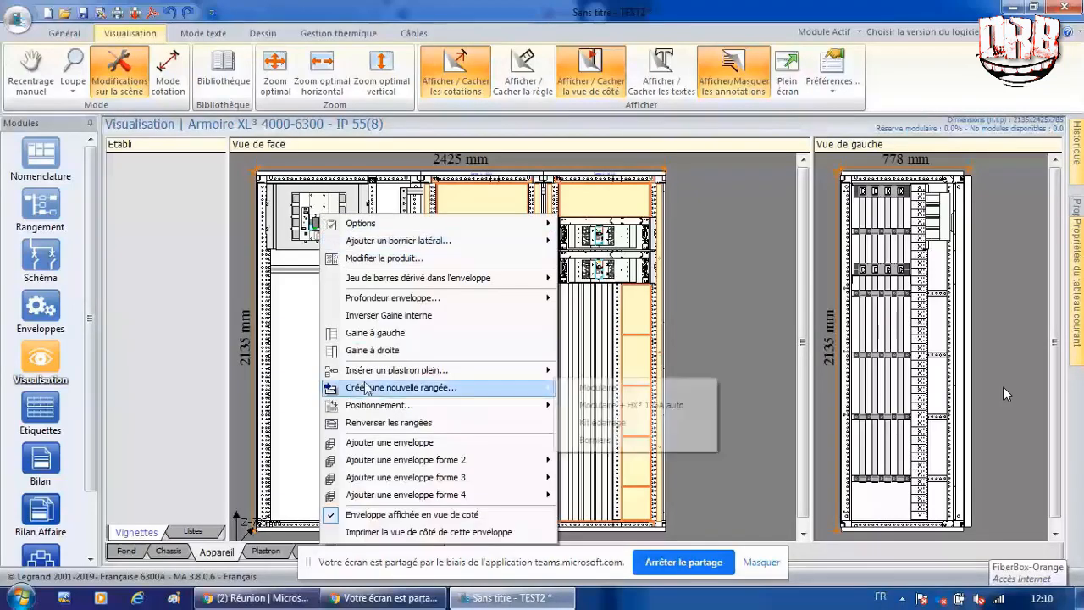
pyautogui.moveTo(437, 225)
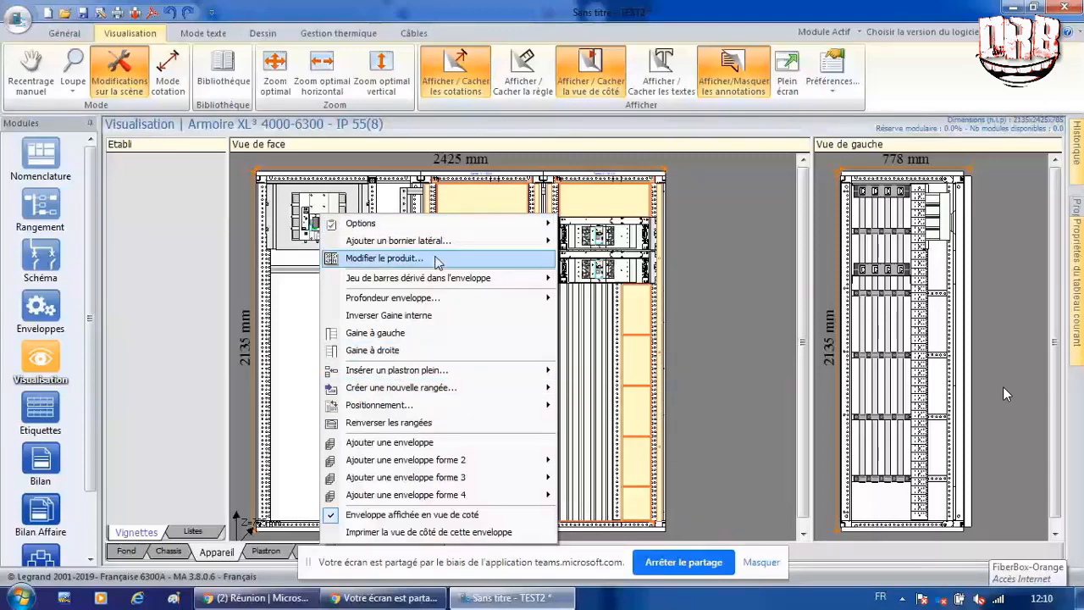
pyautogui.click(438, 259)
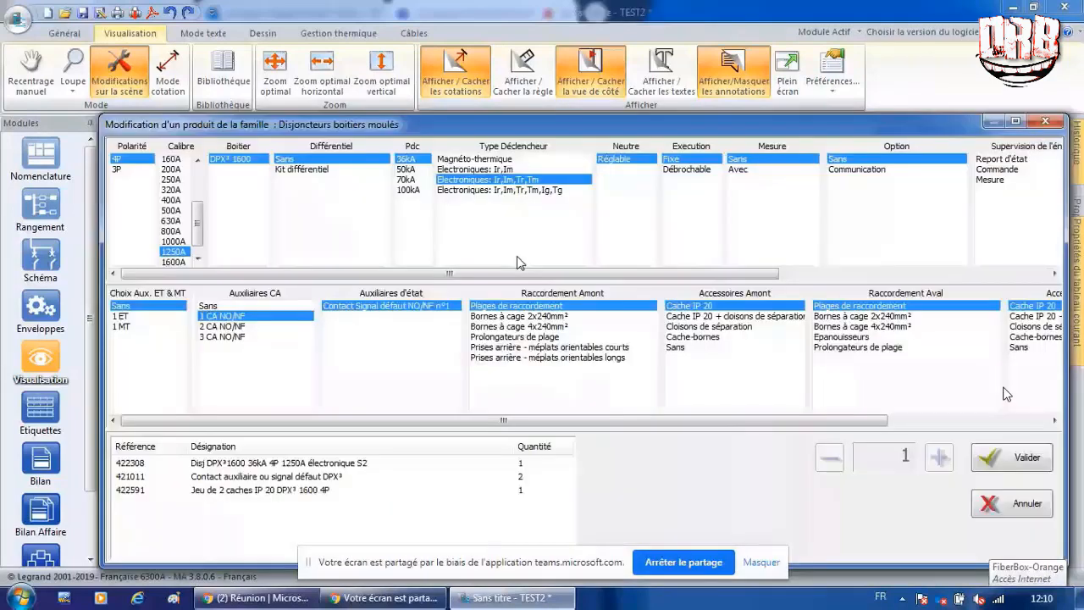
pyautogui.click(699, 170)
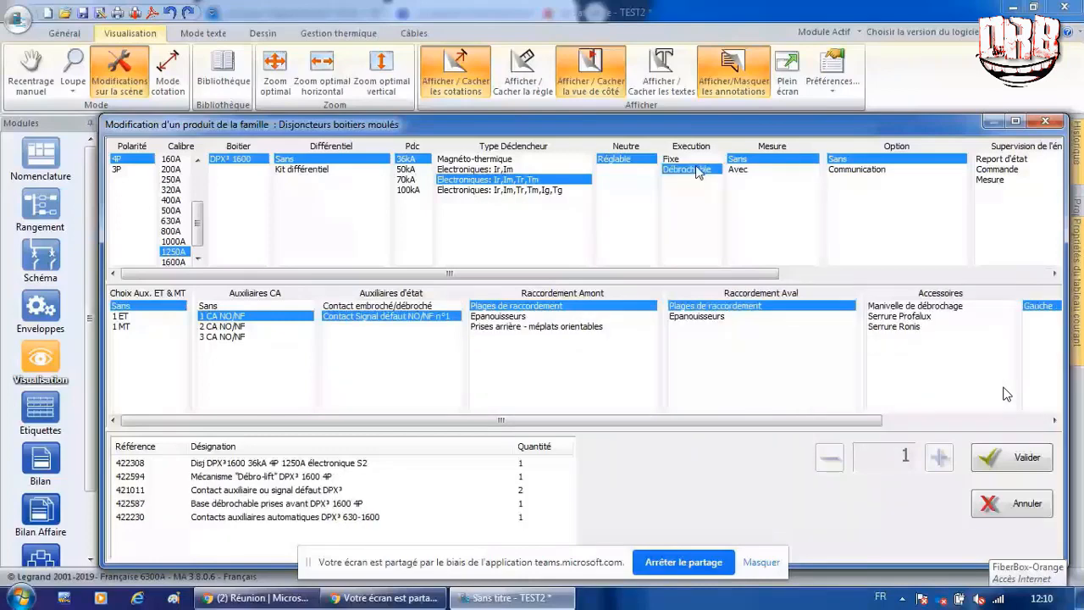
pyautogui.click(906, 327)
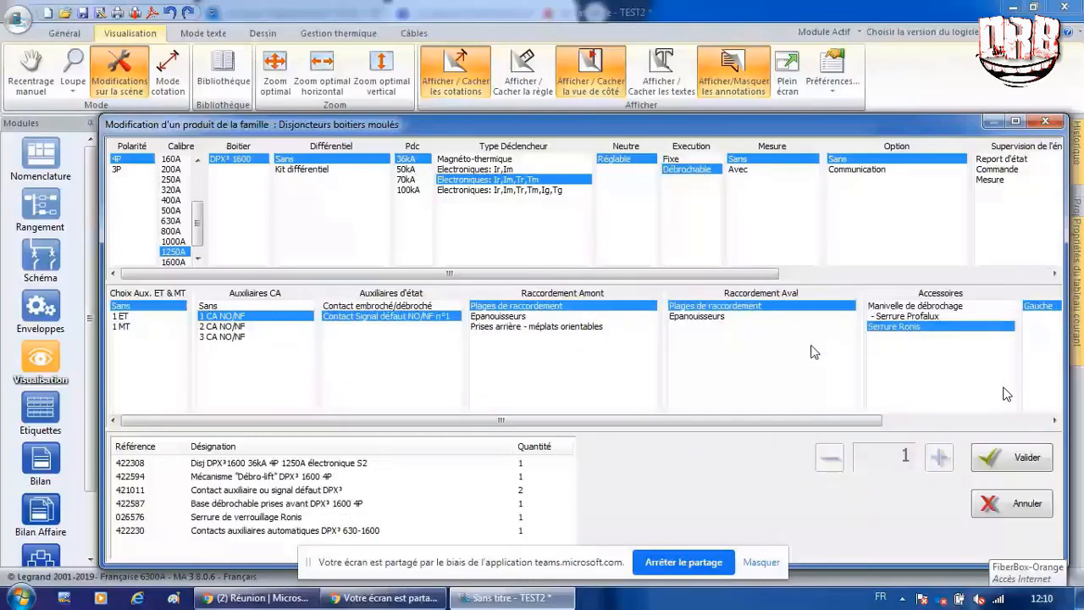
pyautogui.click(1026, 458)
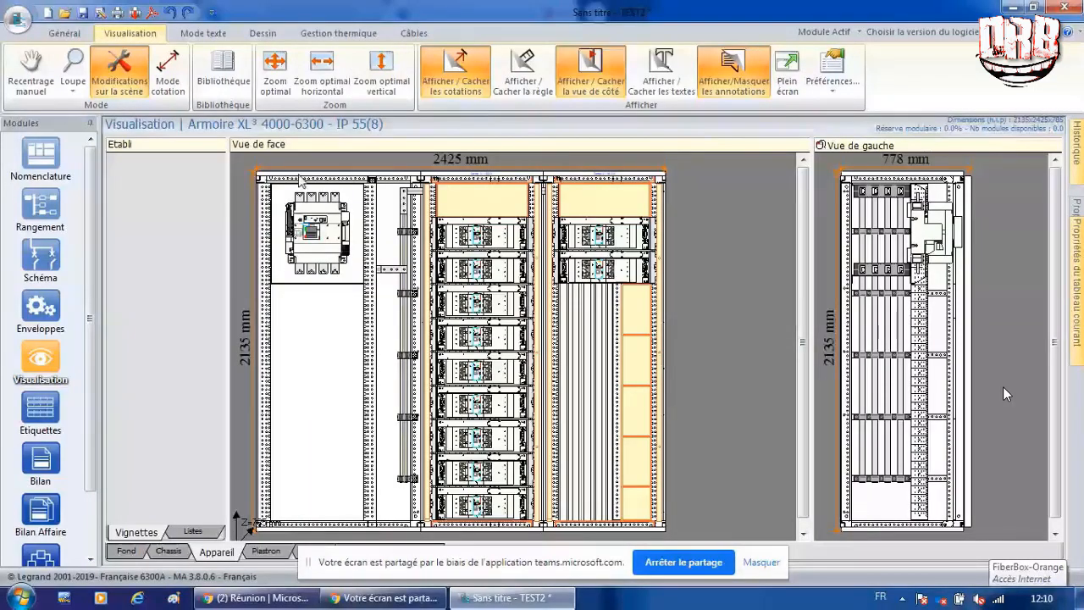
# Step: Insert a 200 mm plastron plein above the incoming DPX³1600 breaker in the first cabinet column
pyautogui.rightClick(352, 193)
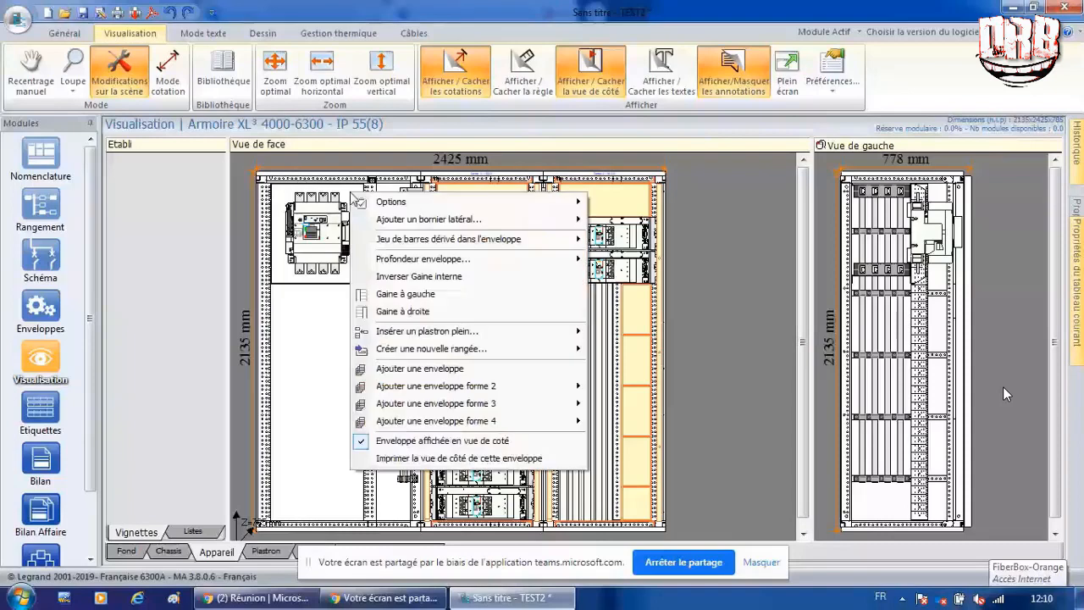
pyautogui.moveTo(400, 332)
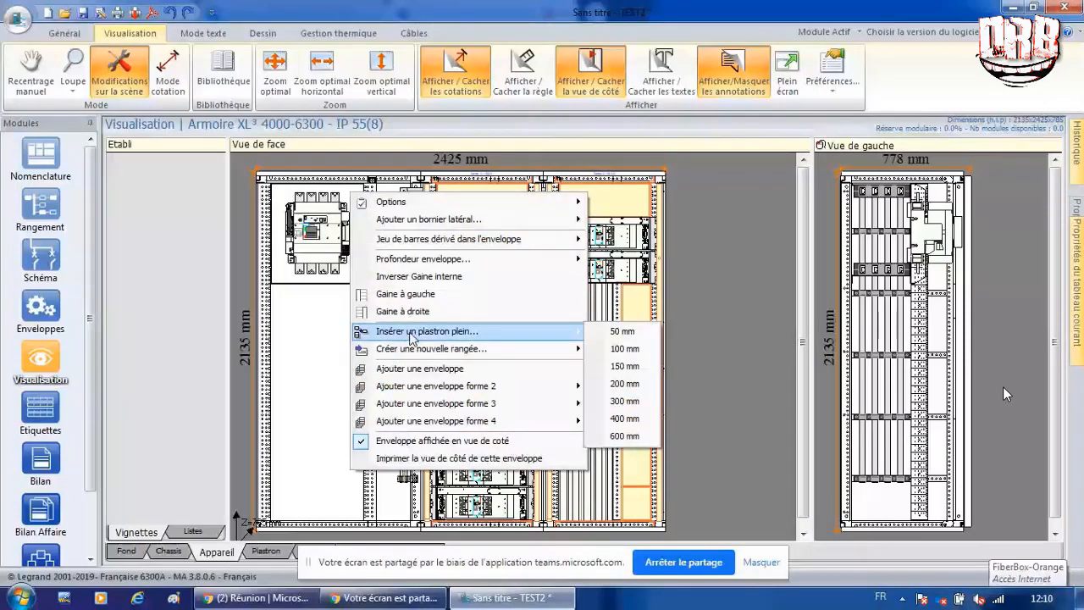
pyautogui.click(613, 369)
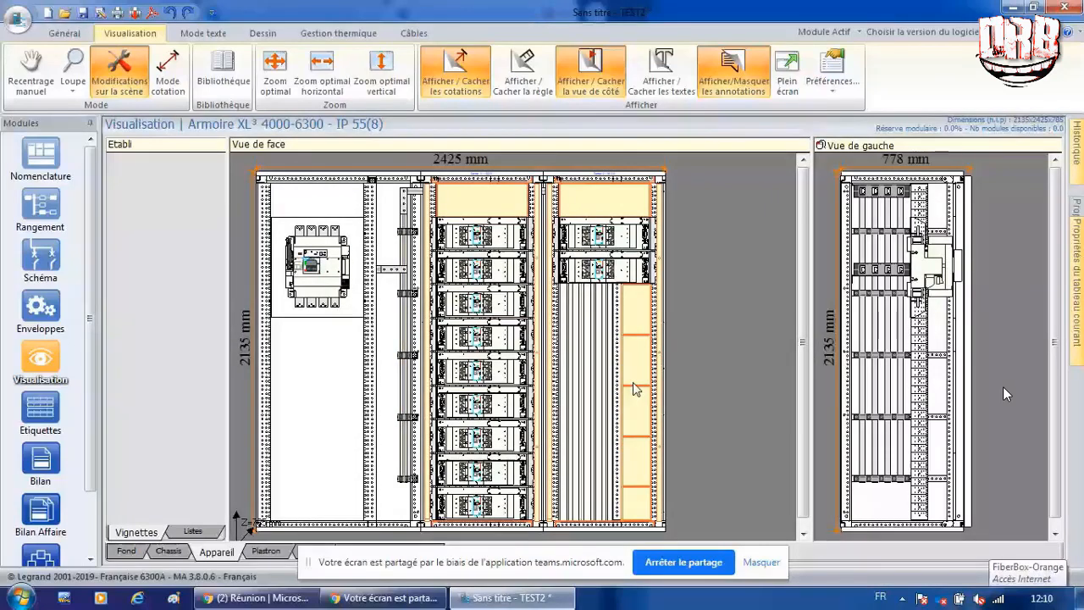
# Step: Add the Socle hauteur 100 option to the Armoire XL³ 4000-6300
pyautogui.rightClick(635, 389)
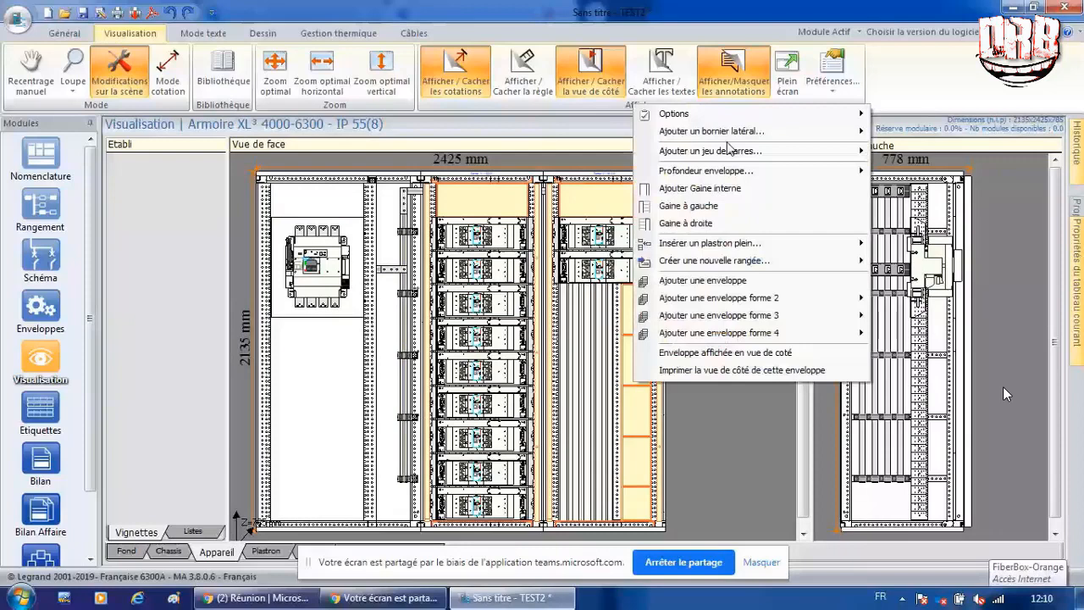
pyautogui.moveTo(838, 113)
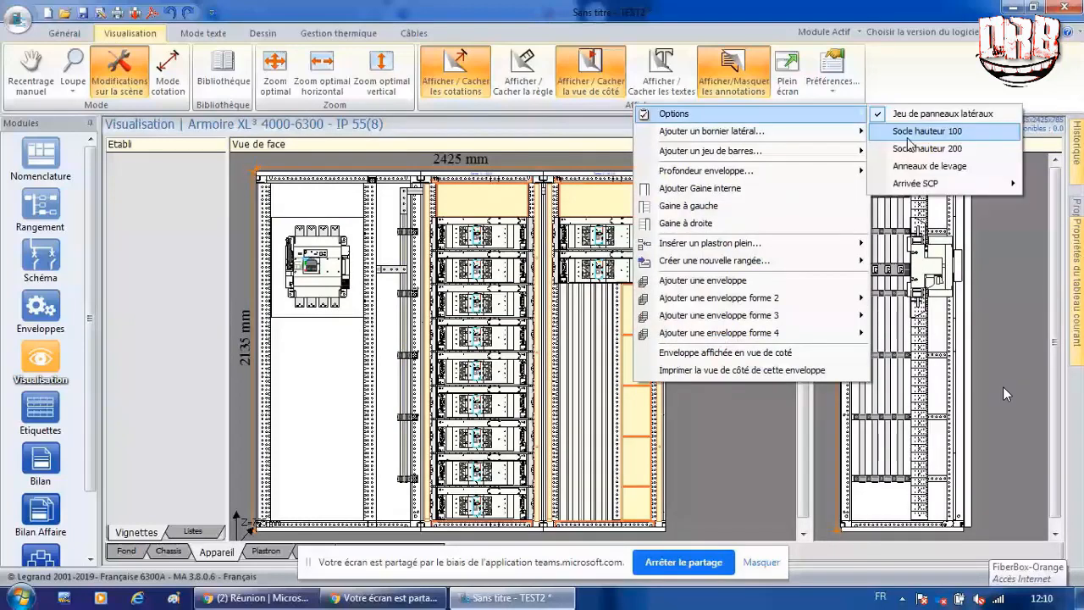
pyautogui.click(909, 133)
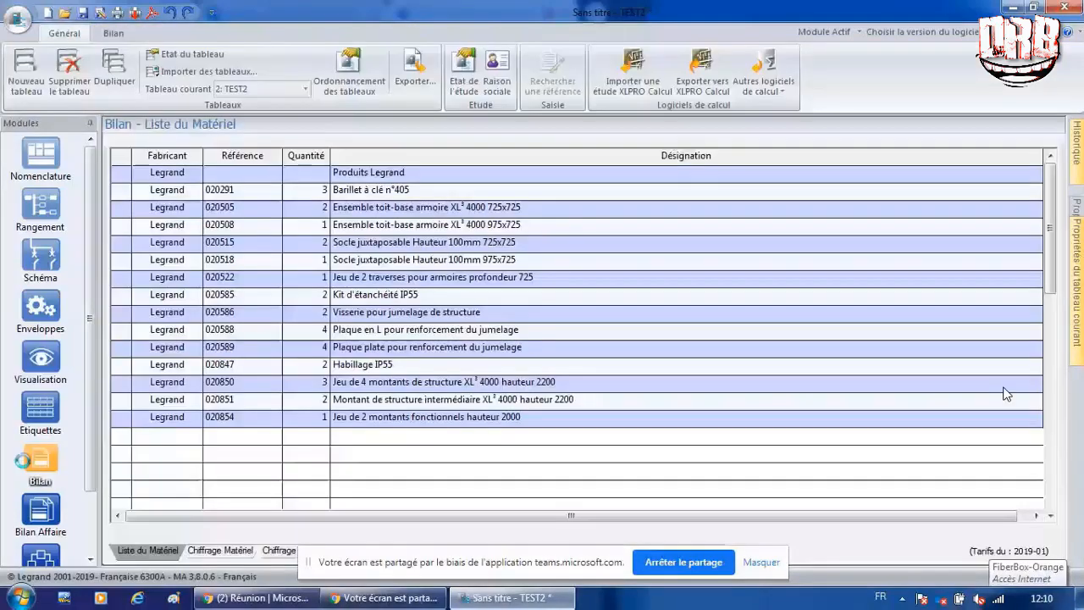
# Step: Examine the Liste du Matériel in the Bilan of TEST2, from the enclosure parts down to the DPX³ breakers and accessories
pyautogui.scroll(-3, 693, 330)
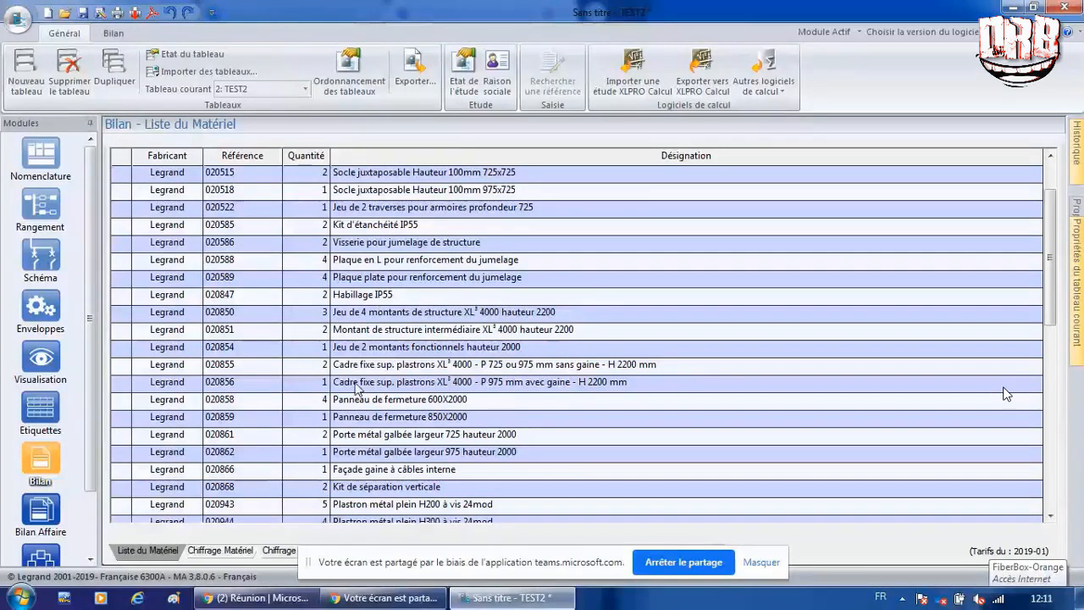
pyautogui.click(1049, 516)
pyautogui.click(1049, 515)
pyautogui.click(1049, 516)
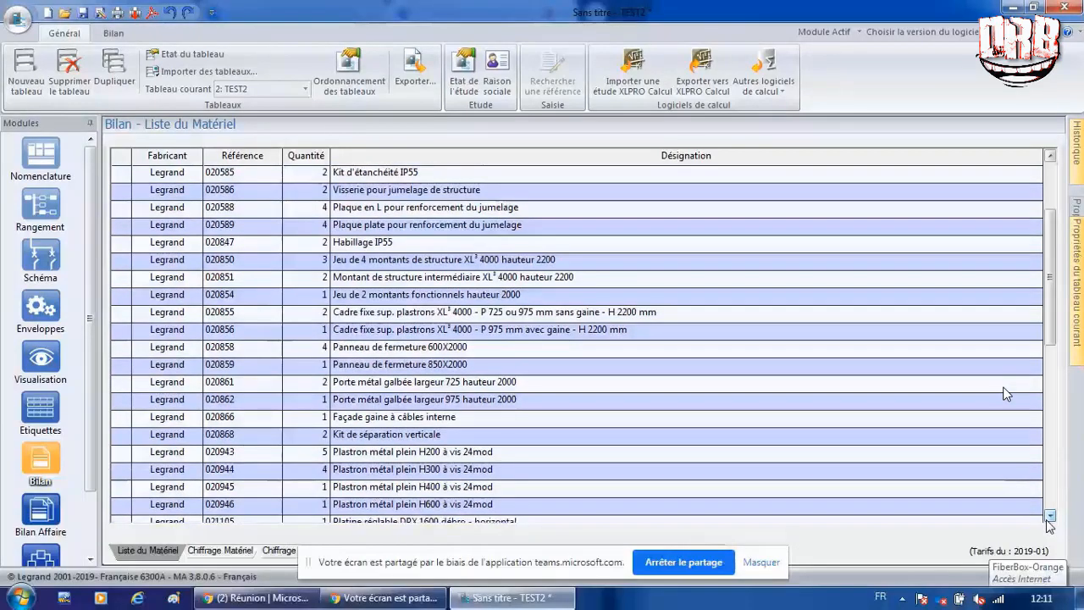
pyautogui.click(1050, 515)
pyautogui.click(1049, 515)
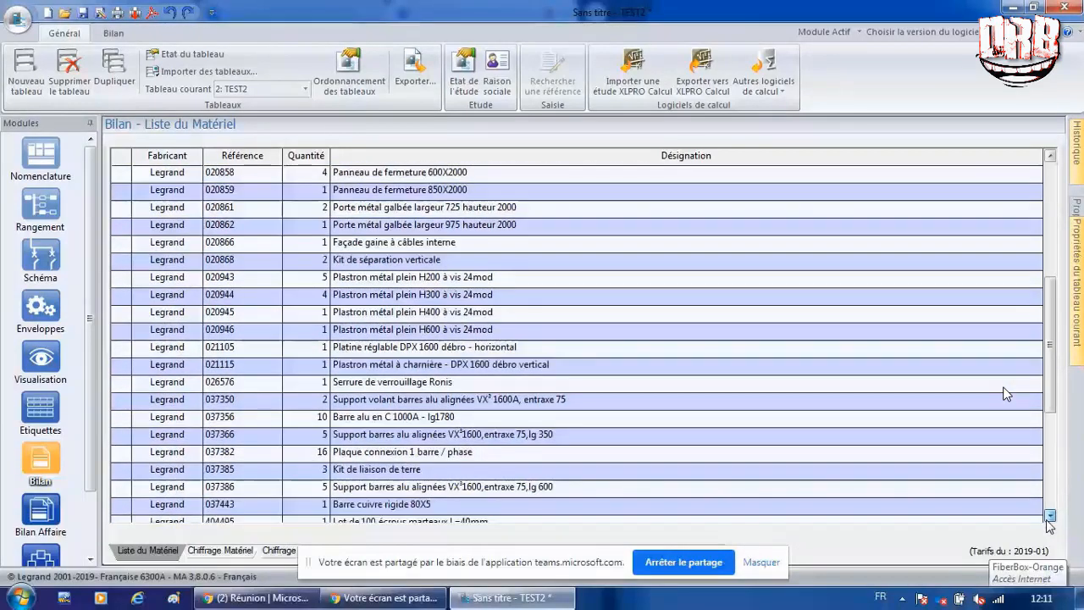
pyautogui.scroll(-2, 1049, 517)
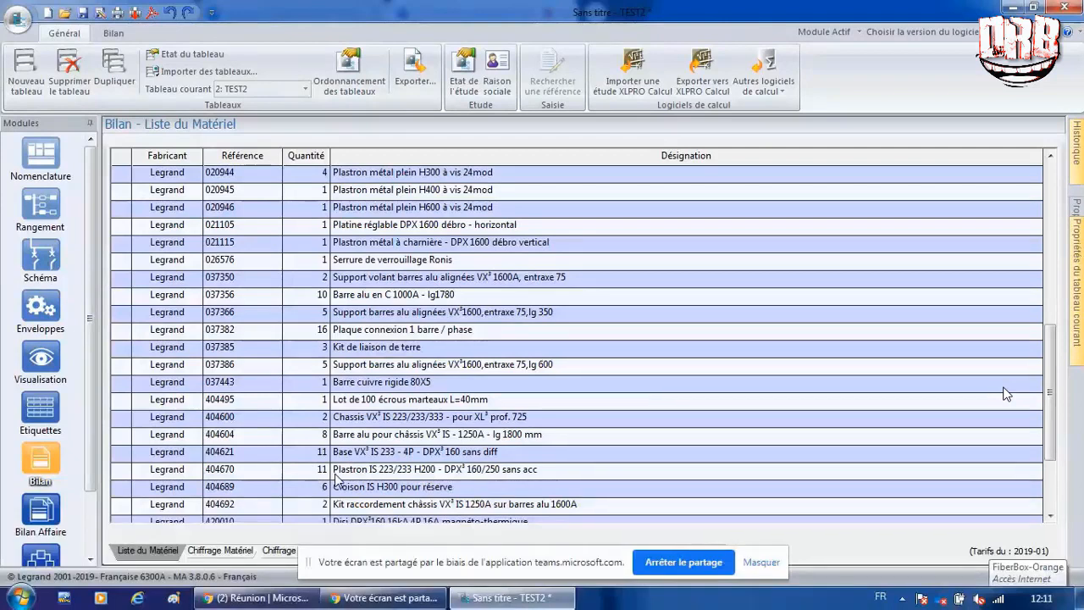
pyautogui.click(426, 474)
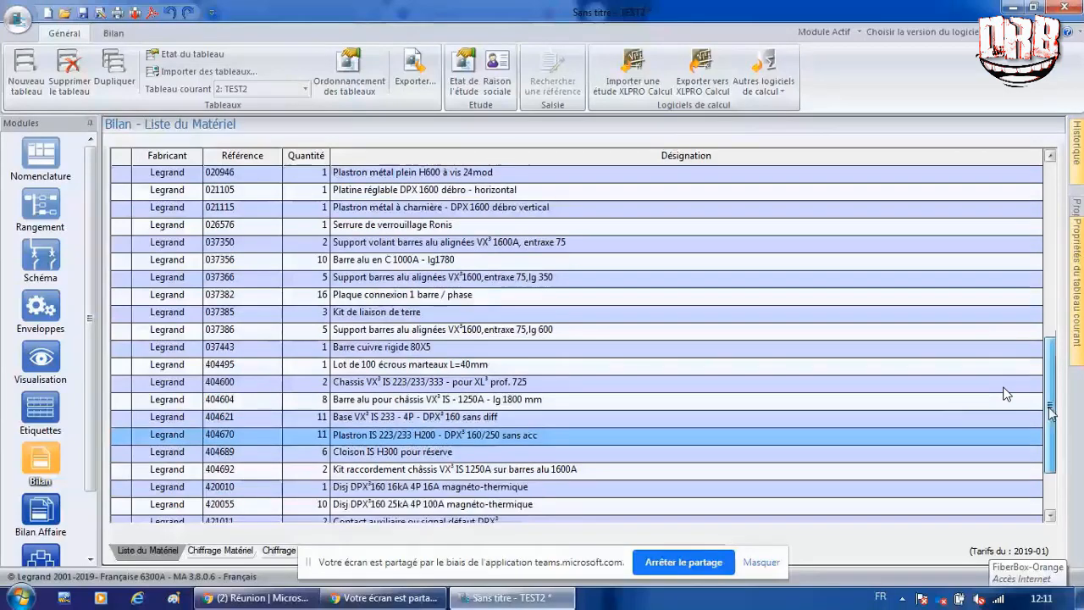
pyautogui.scroll(-3, 1058, 449)
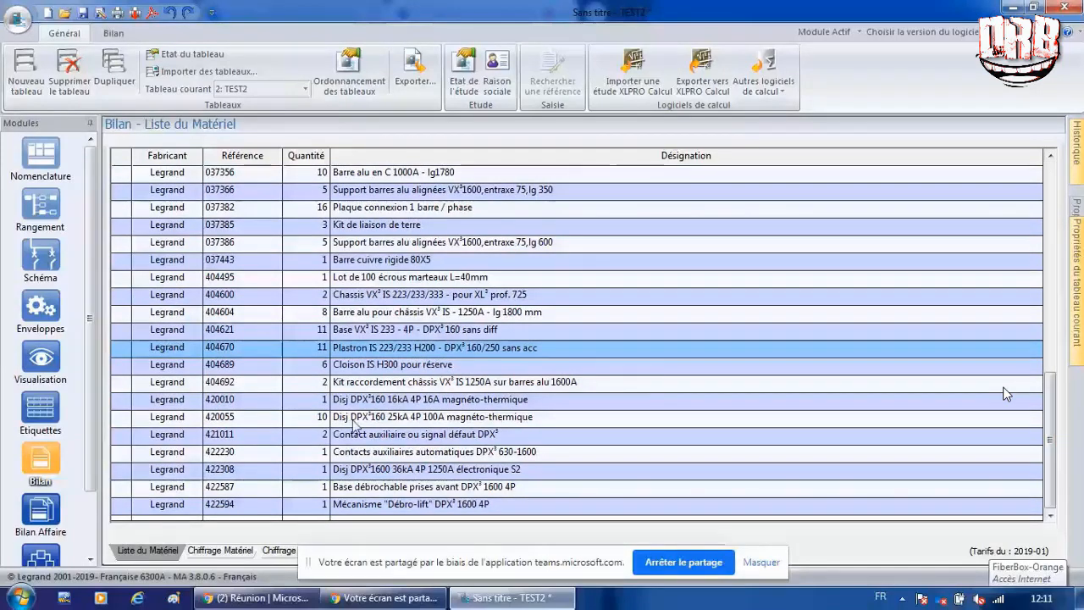
# Step: Review the segmented material pricing of TEST2 across its Protection, Répartition and Enveloppe sections
pyautogui.click(273, 552)
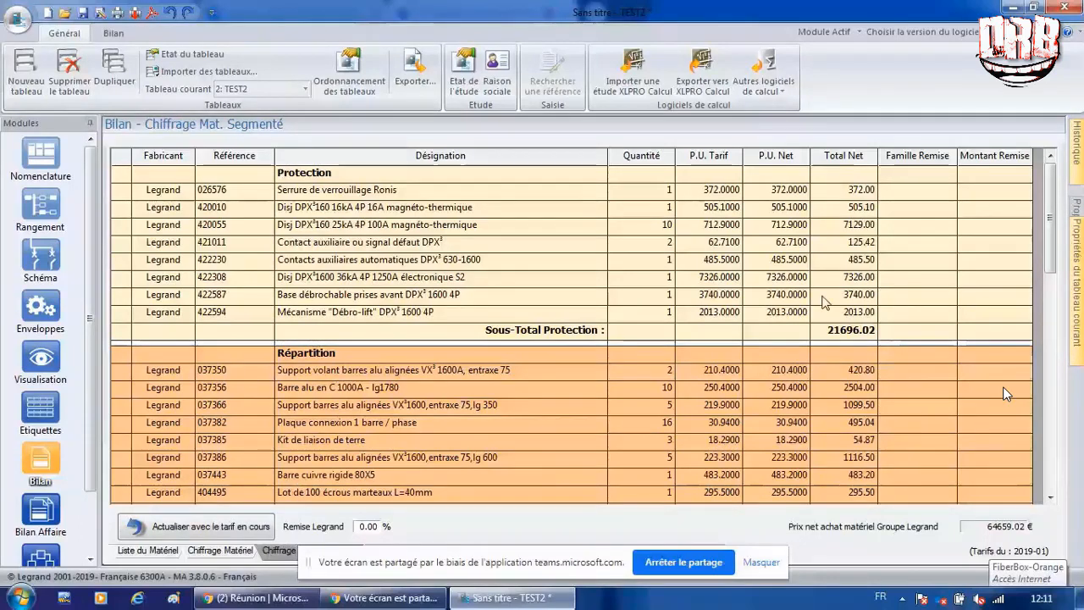
pyautogui.moveTo(1050, 218); pyautogui.dragTo(1076, 356)
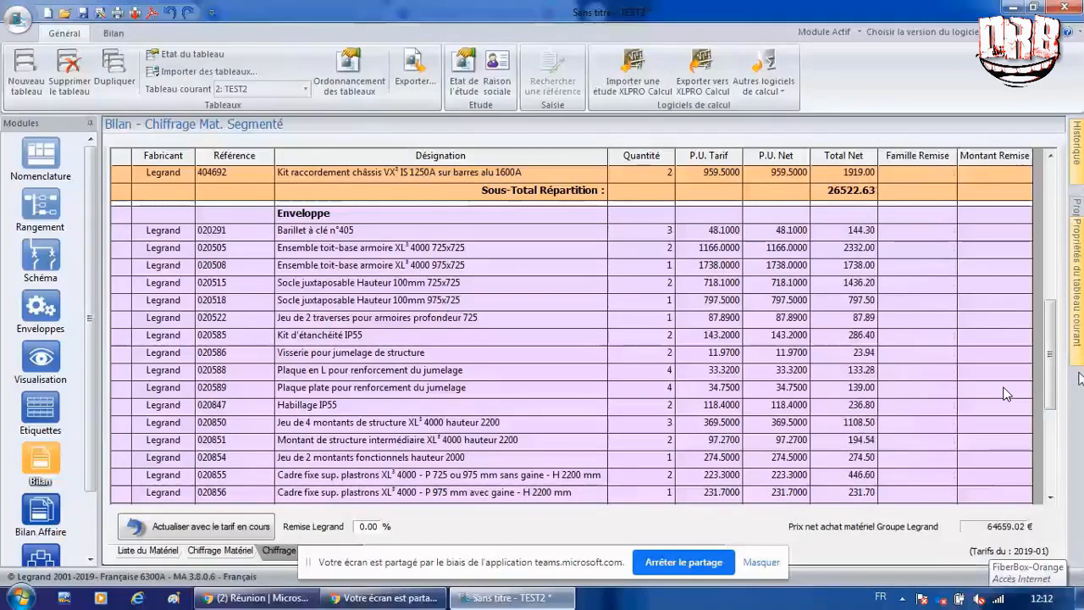
pyautogui.moveTo(1050, 365); pyautogui.dragTo(1077, 451)
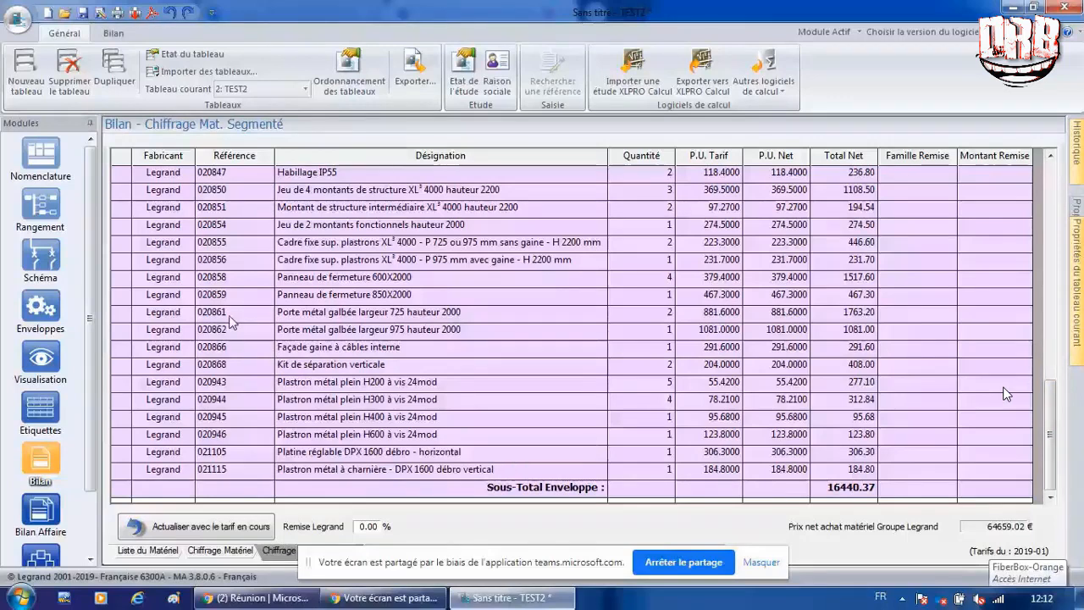
# Step: Export the Chiffrage Matériel of all boards as CSV to the Bureau, named Exportation CSV - Sans titre - Liste des Tableaux.csv
pyautogui.click(218, 550)
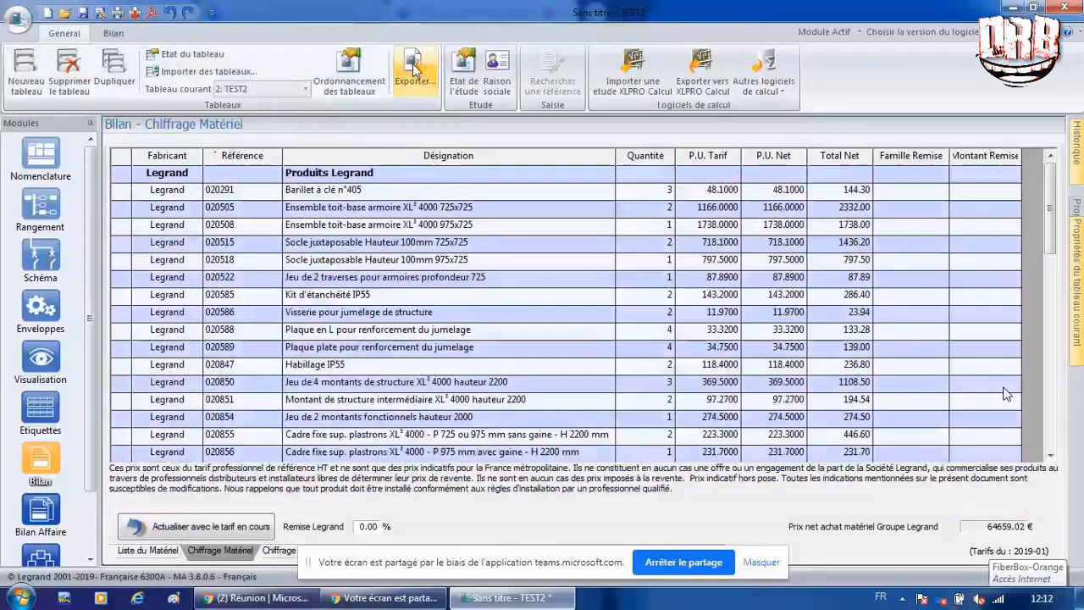
pyautogui.click(414, 77)
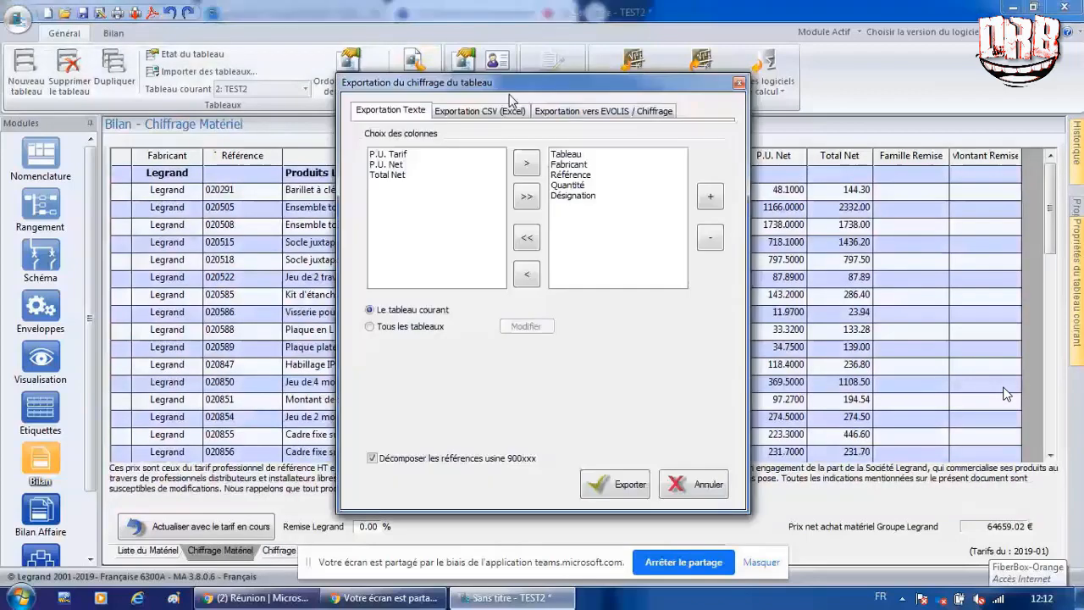
pyautogui.click(506, 113)
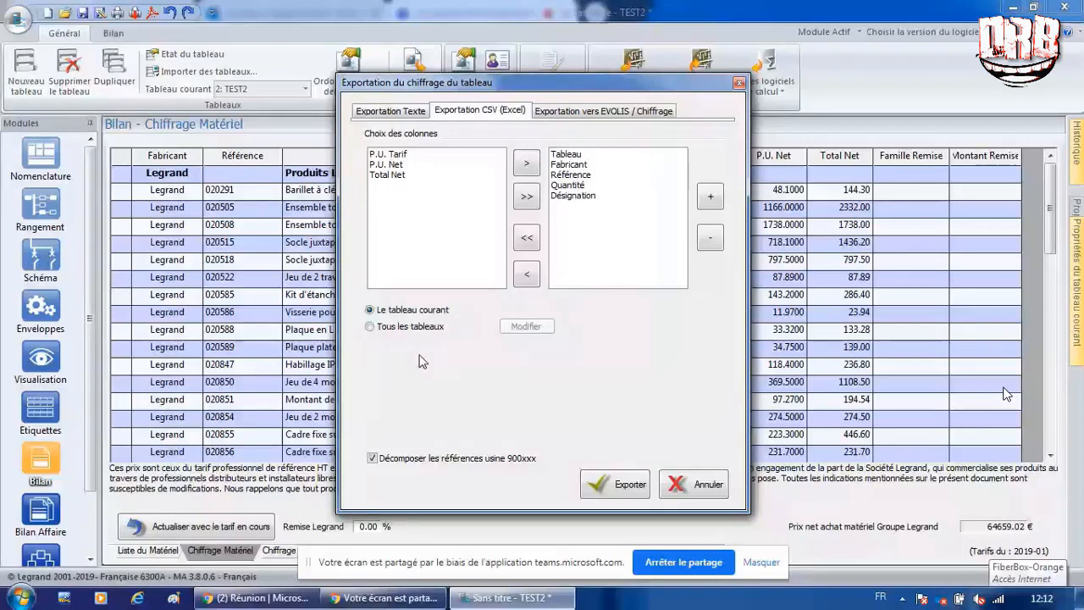
pyautogui.click(390, 328)
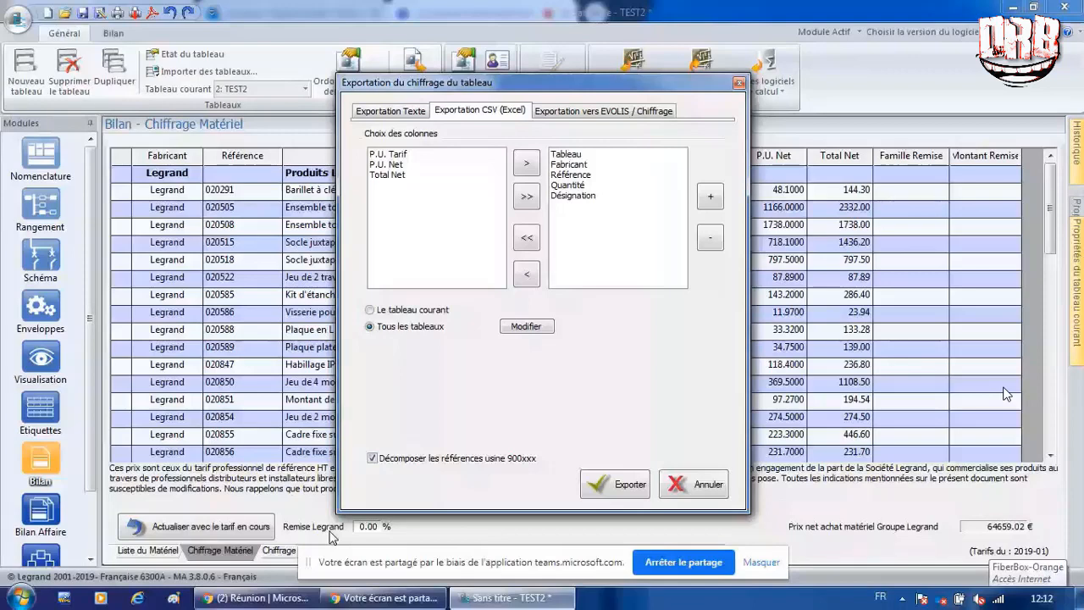
pyautogui.click(619, 481)
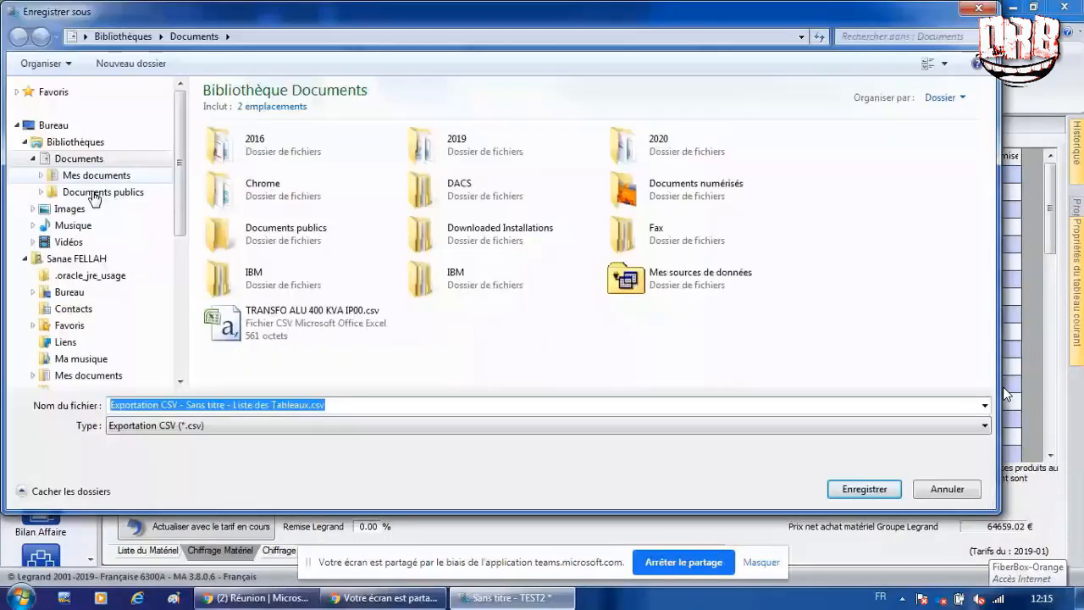
pyautogui.click(53, 125)
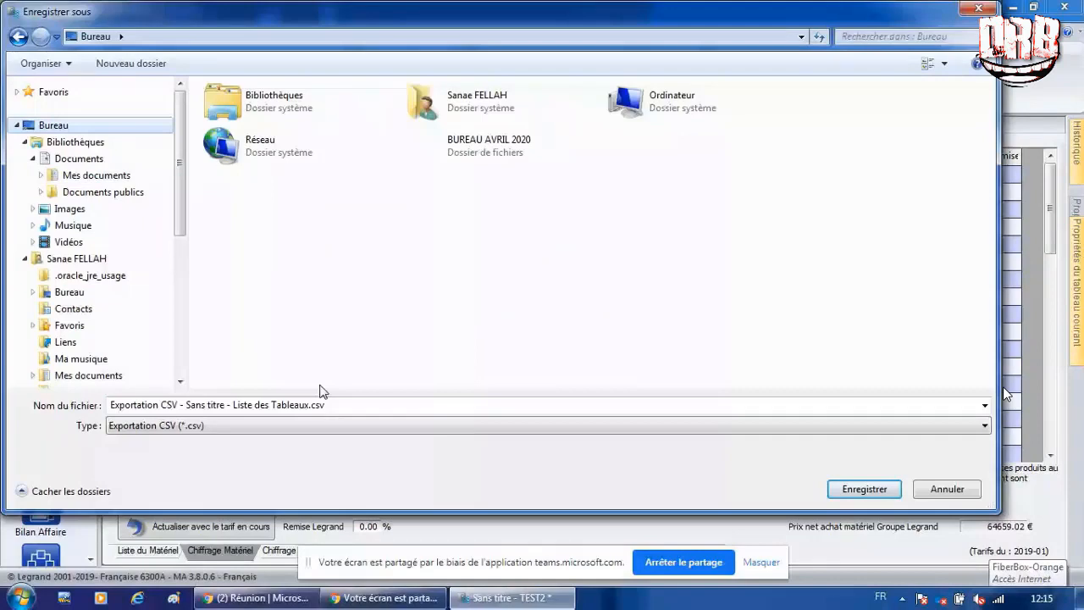
pyautogui.click(851, 491)
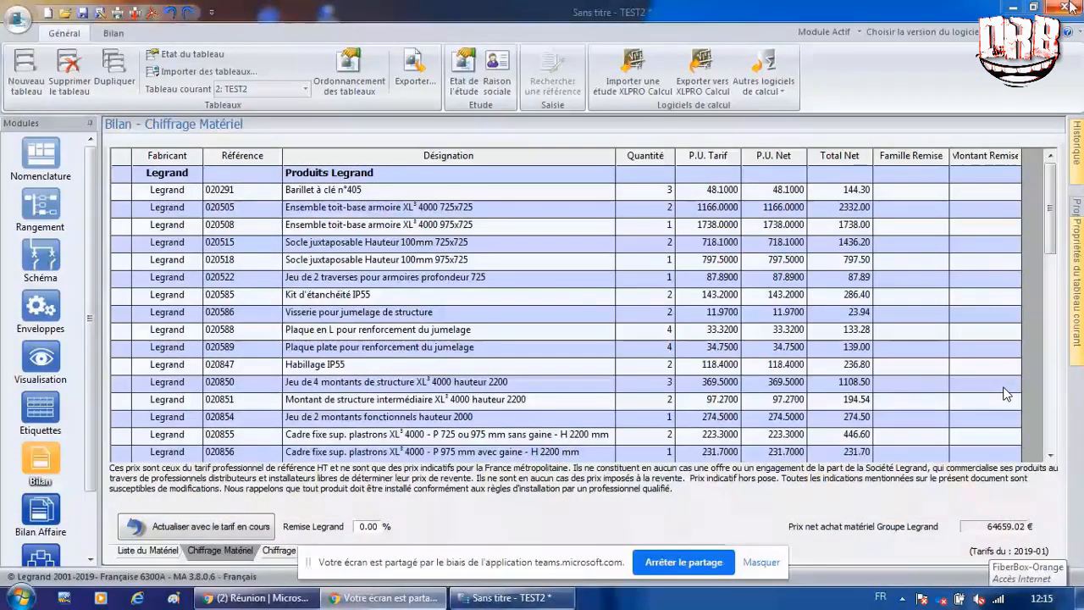
# Step: Switch to the Windows desktop and move the exported CSV file to the free area below the BUREAU AVRIL 2020 folder
pyautogui.click(1013, 7)
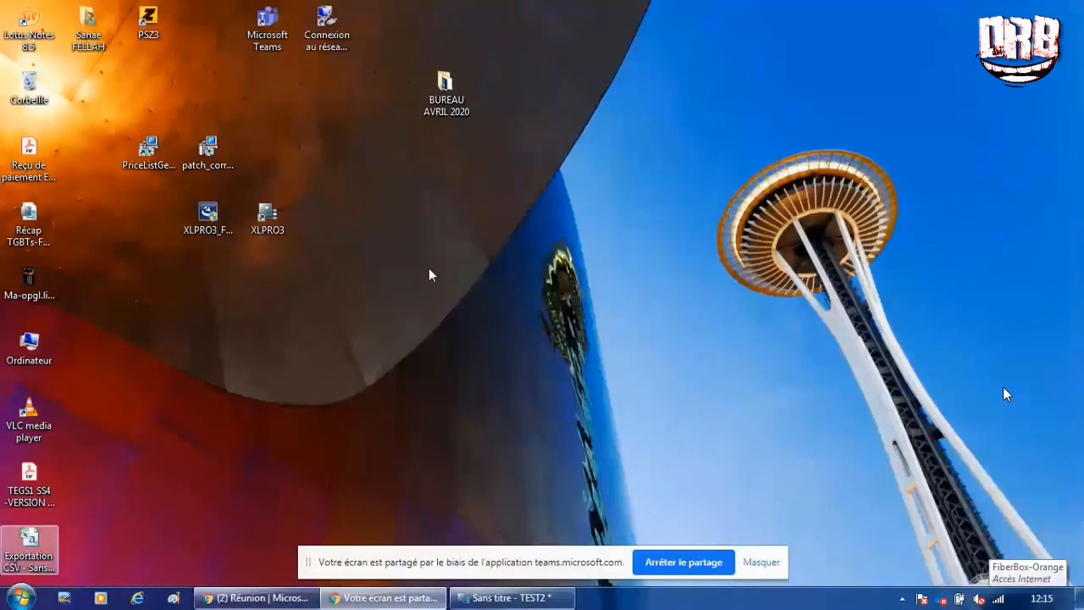
pyautogui.moveTo(428, 267); pyautogui.dragTo(429, 268)
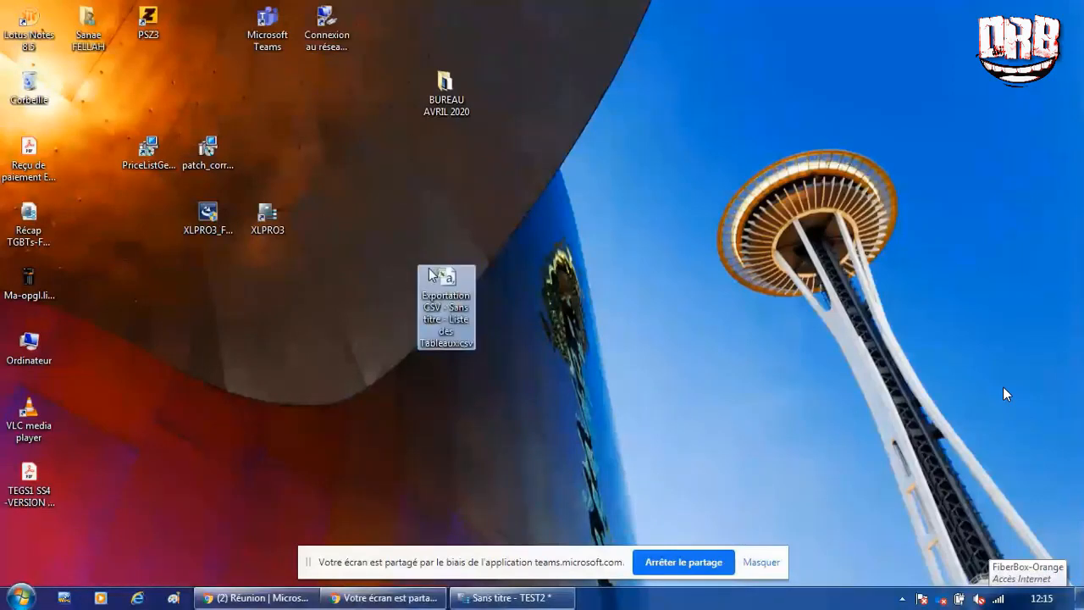
# Step: Launch Microsoft Excel and open Exportation CSV - Sans titre - Liste des Tableaux.csv from the Bureau, with the file filter set to Tous les fichiers
pyautogui.click(21, 597)
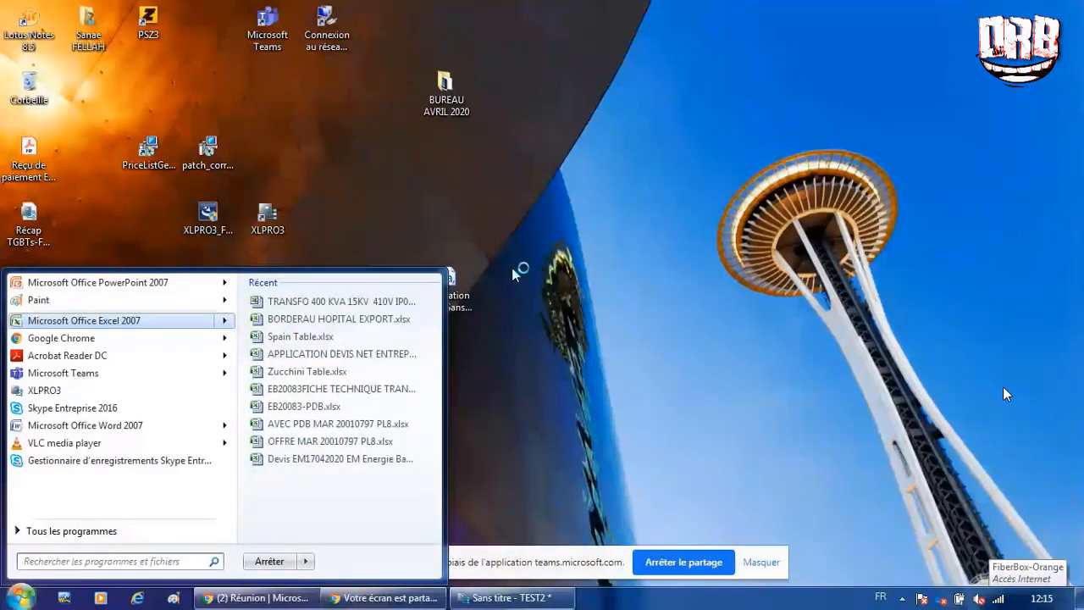
pyautogui.click(323, 188)
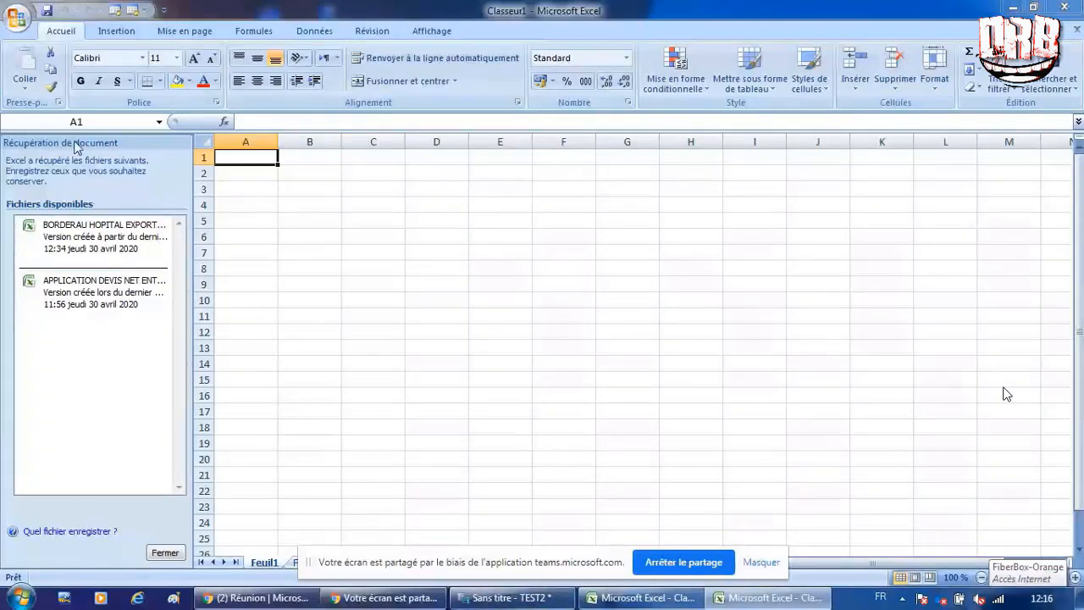
pyautogui.click(19, 20)
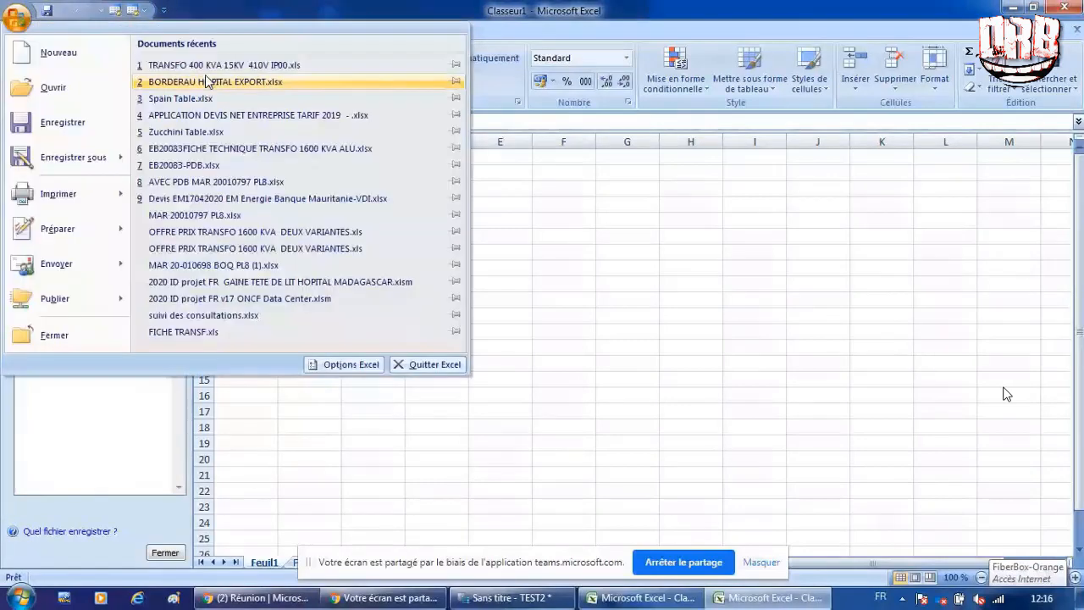
pyautogui.click(207, 81)
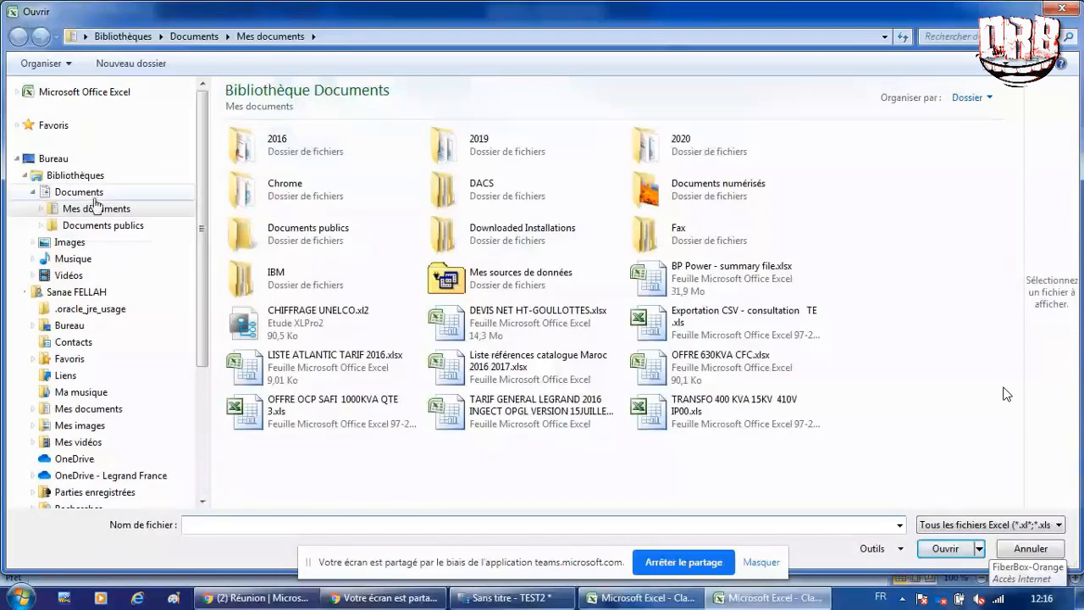
pyautogui.click(51, 160)
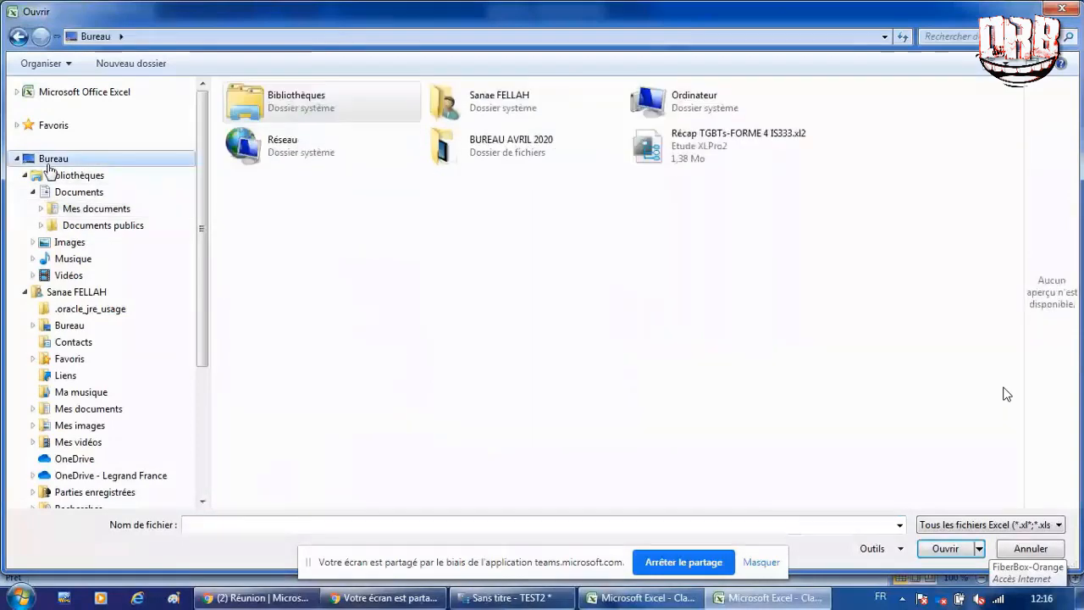
pyautogui.click(942, 525)
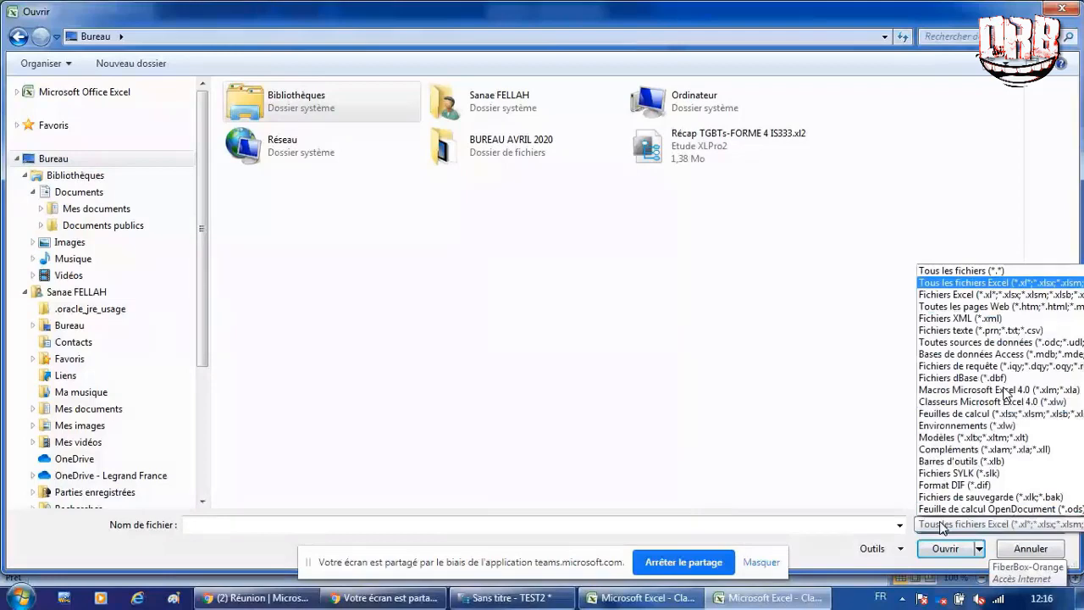
pyautogui.click(931, 273)
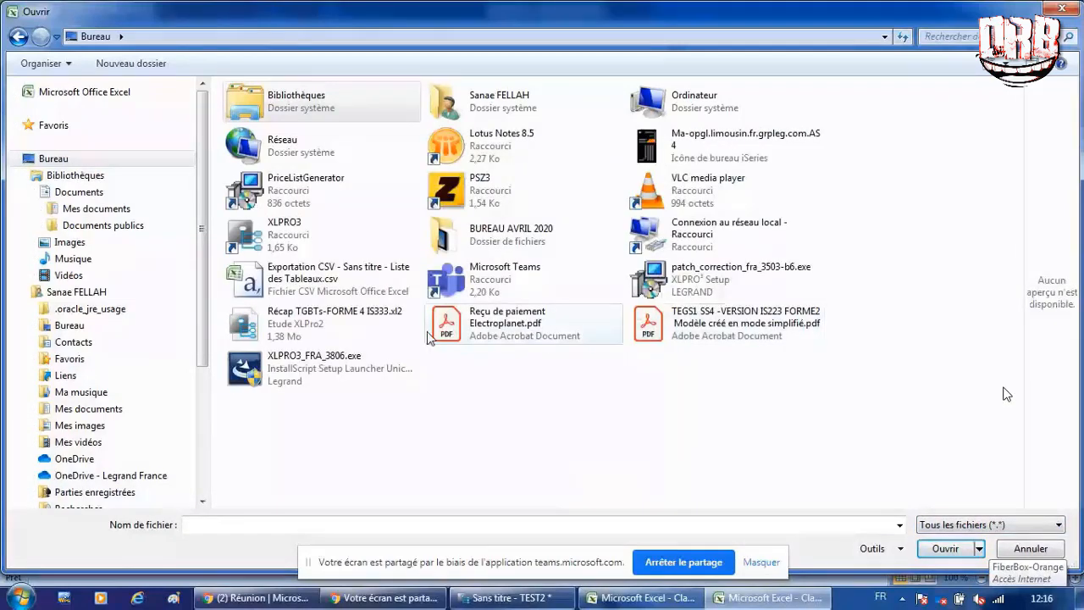
pyautogui.doubleClick(314, 271)
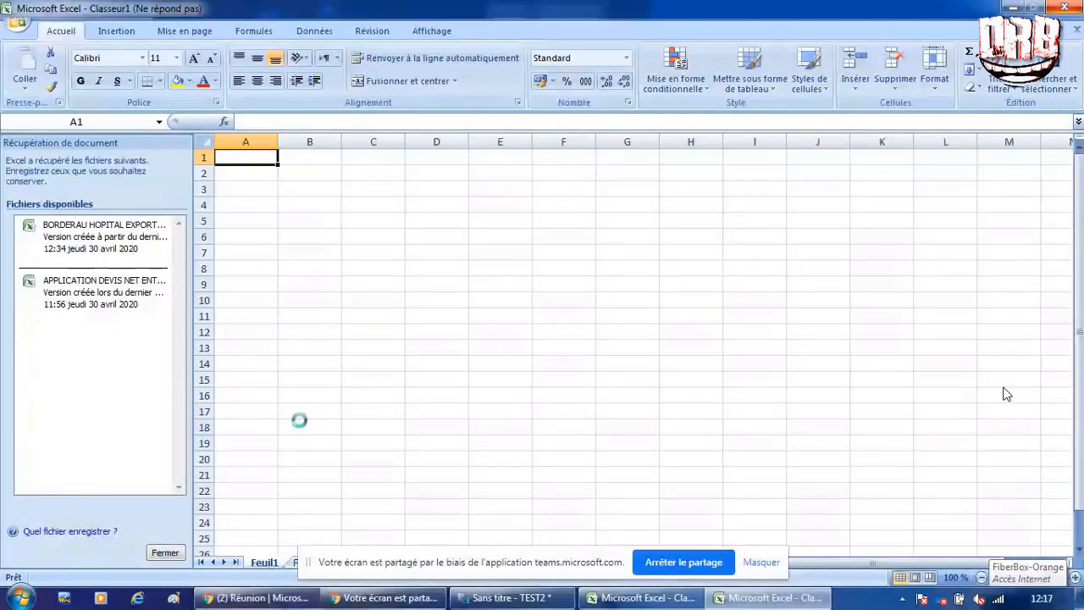
pyautogui.click(513, 598)
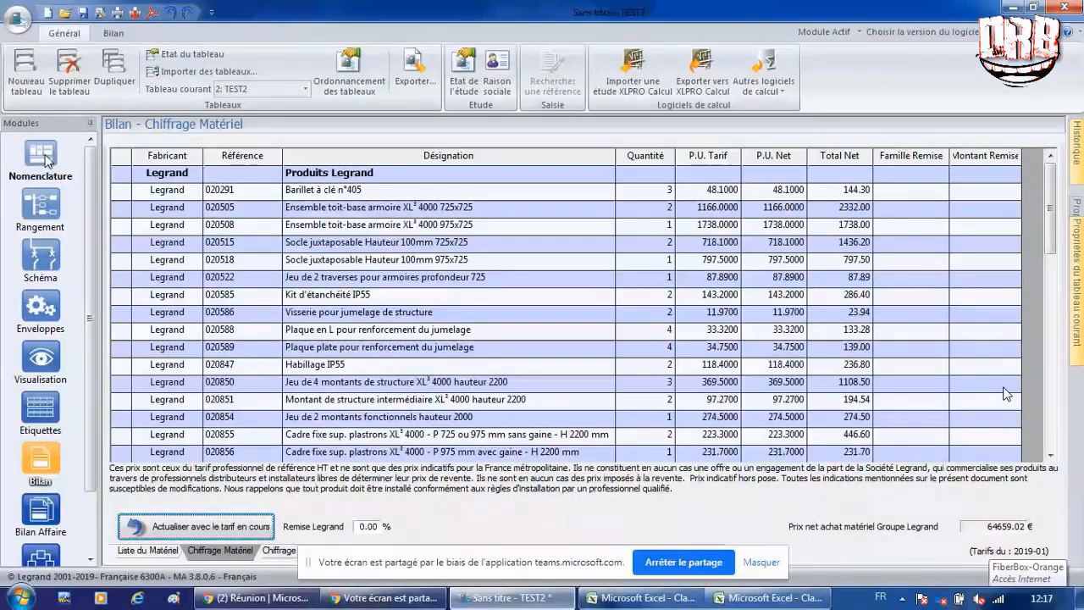
pyautogui.click(772, 603)
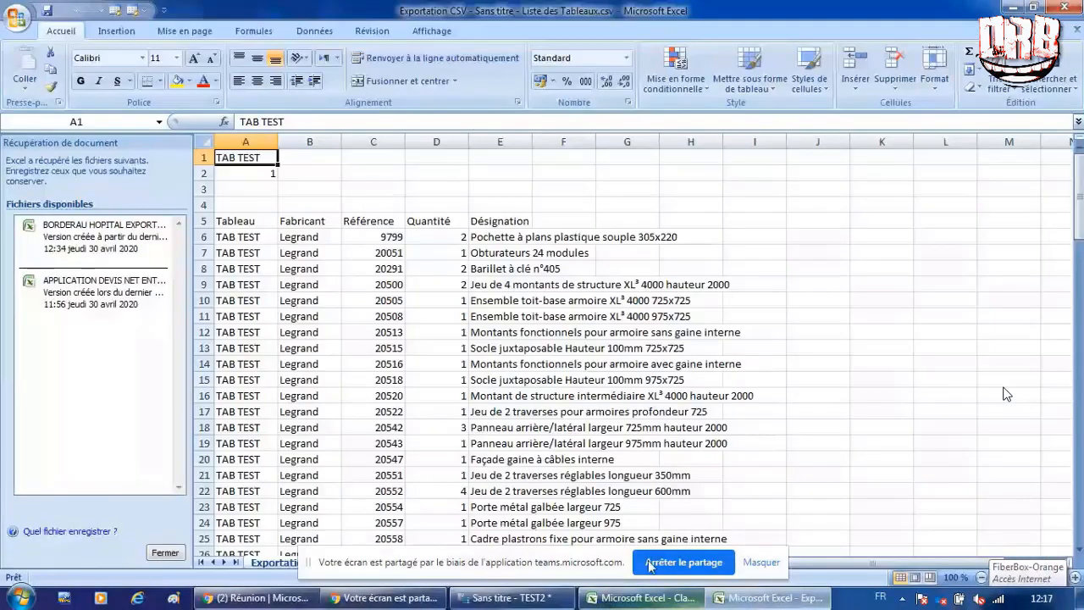
# Step: Close the document recovery pane and review the exported material rows of TAB TEST and TEST2 down to the end of the list
pyautogui.click(170, 554)
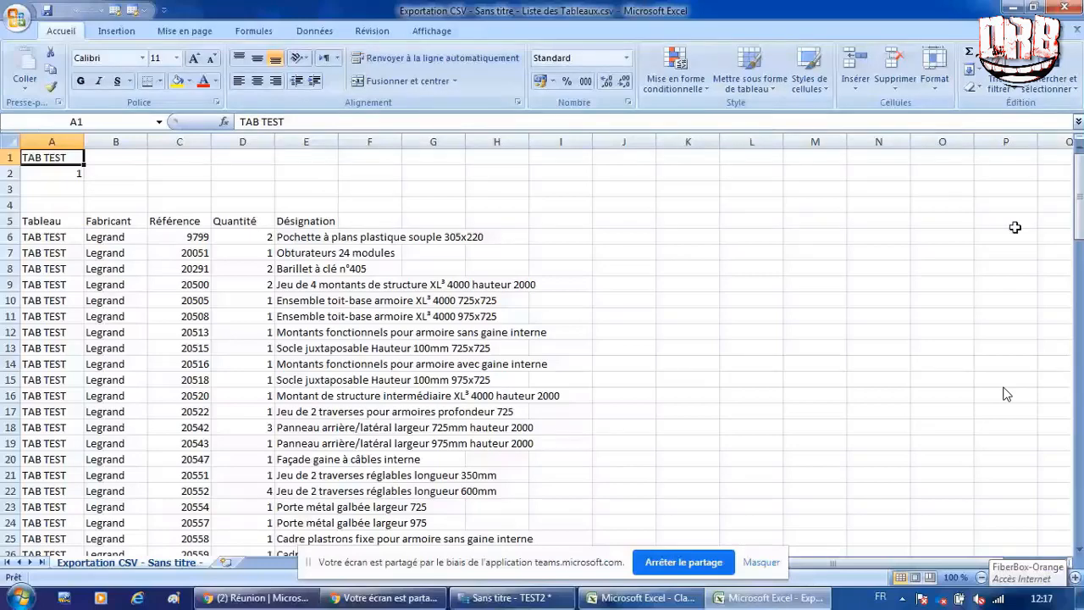
pyautogui.scroll(-3, 1006, 394)
pyautogui.scroll(-9, 1006, 394)
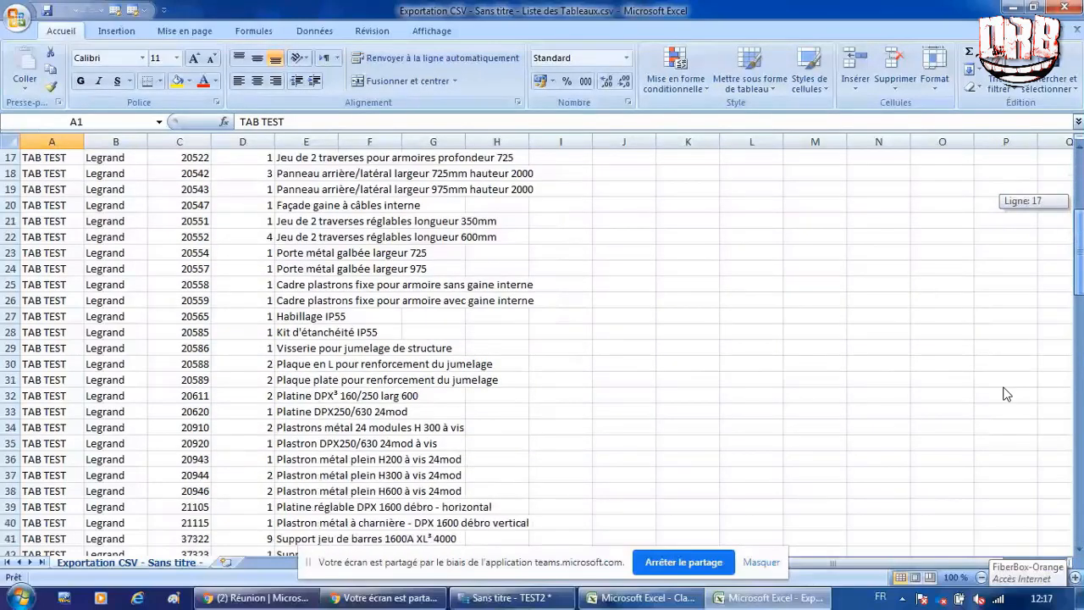
pyautogui.scroll(-7, 1006, 394)
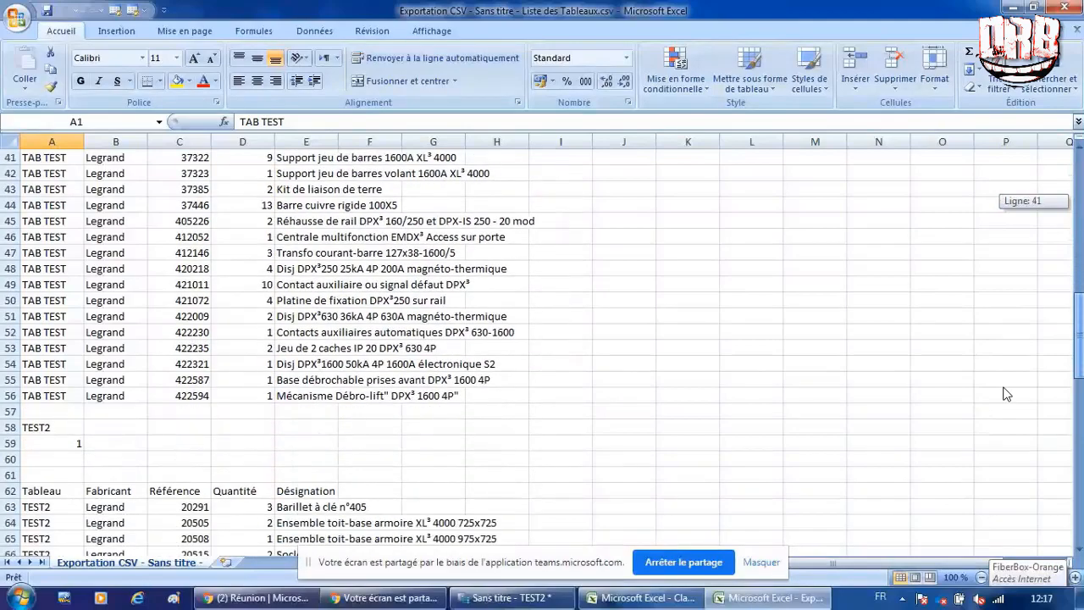
pyautogui.scroll(-7, 1006, 394)
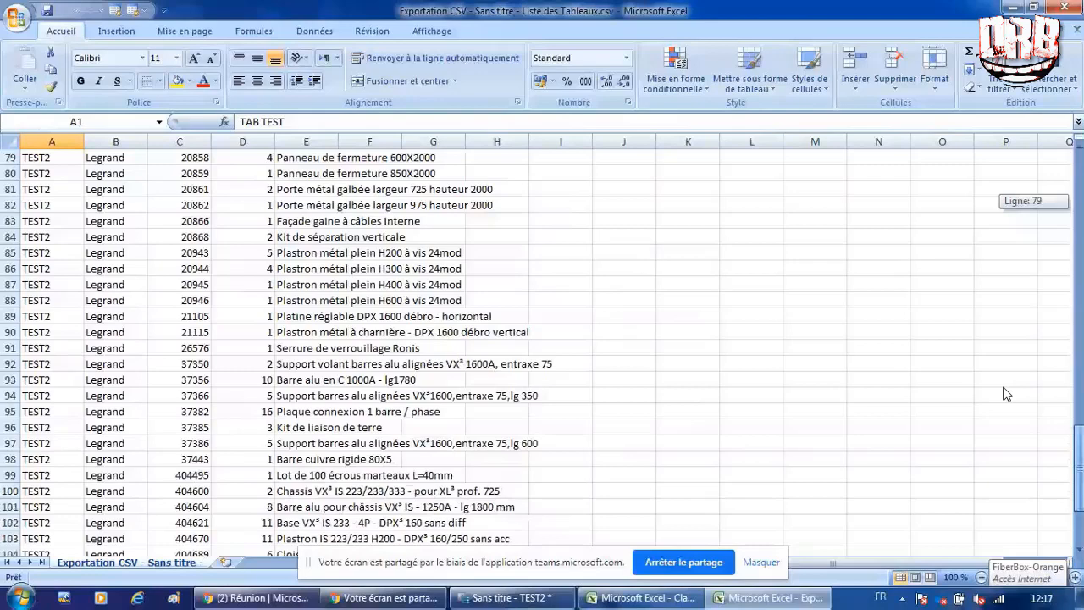
pyautogui.scroll(-3, 1006, 393)
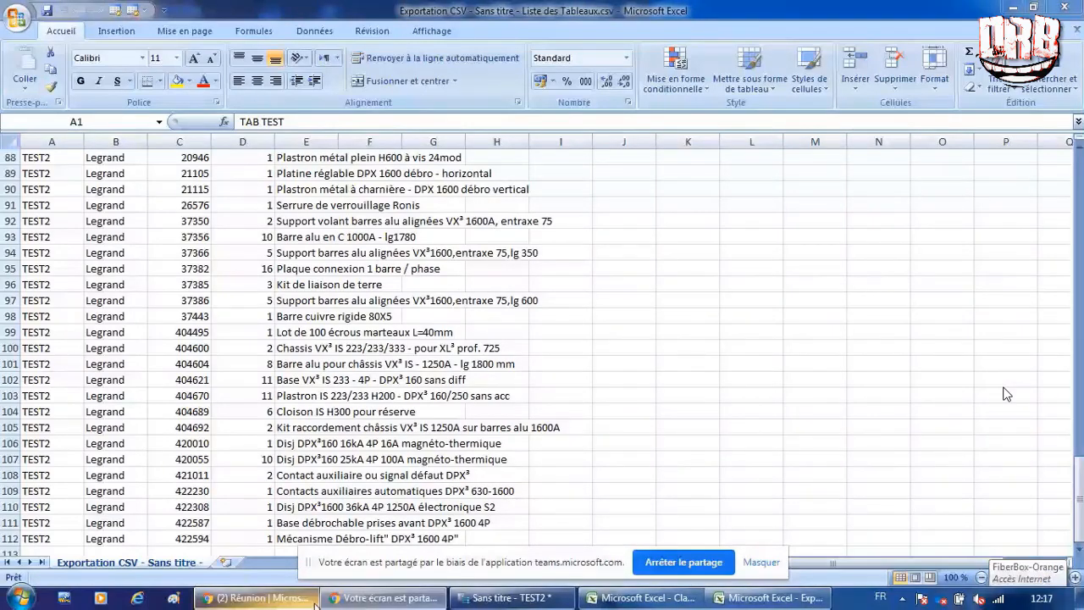
# Step: Switch back to XL PRO and open the study's print dossier in simplified mode
pyautogui.hotkey('alt', 'Tab')
pyautogui.click(41, 158)
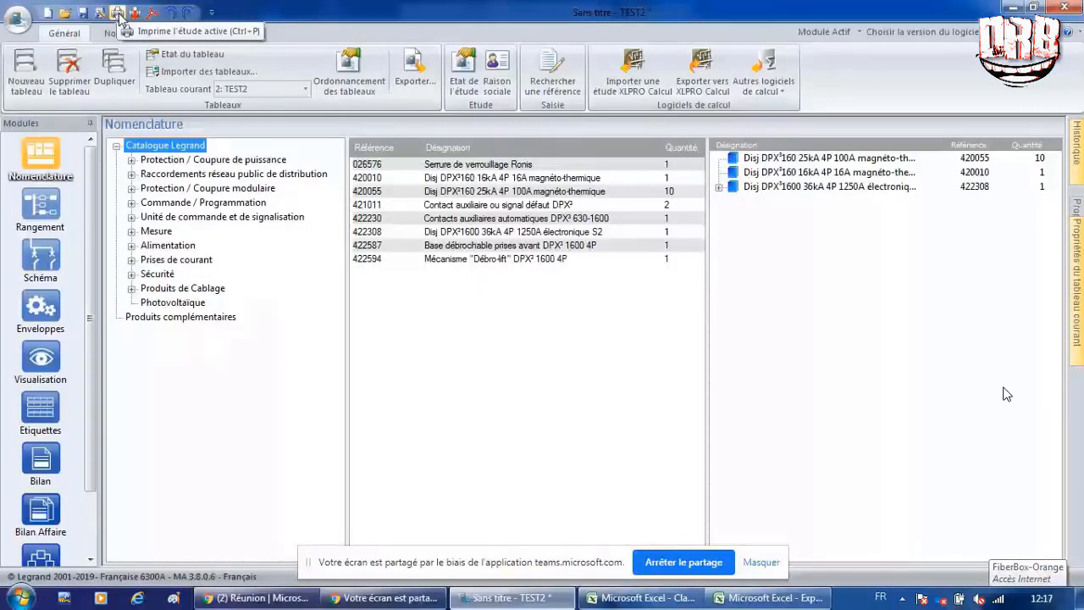
pyautogui.click(120, 14)
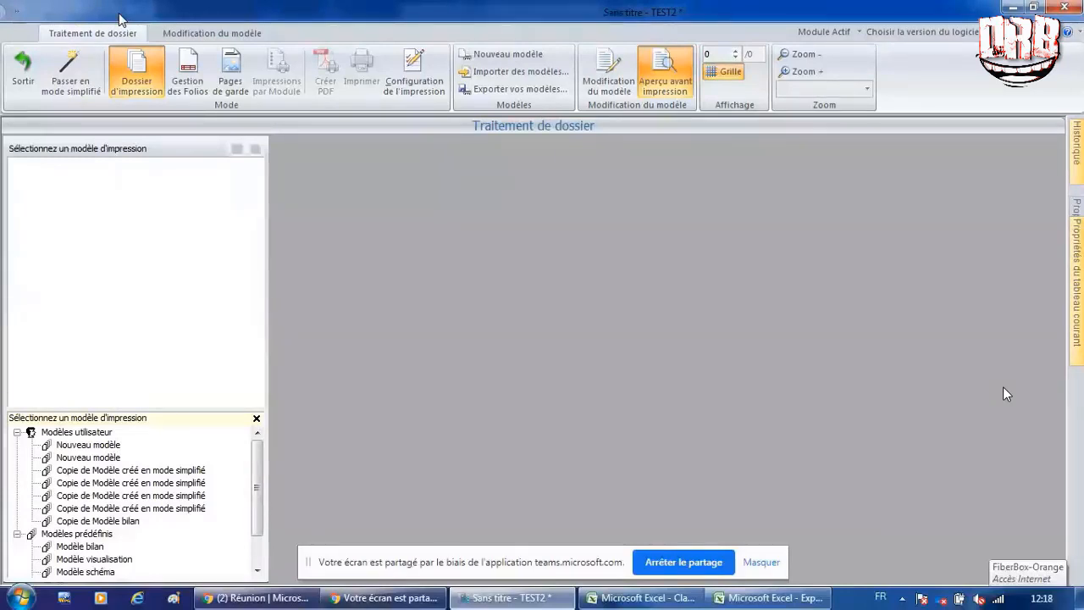
pyautogui.click(65, 93)
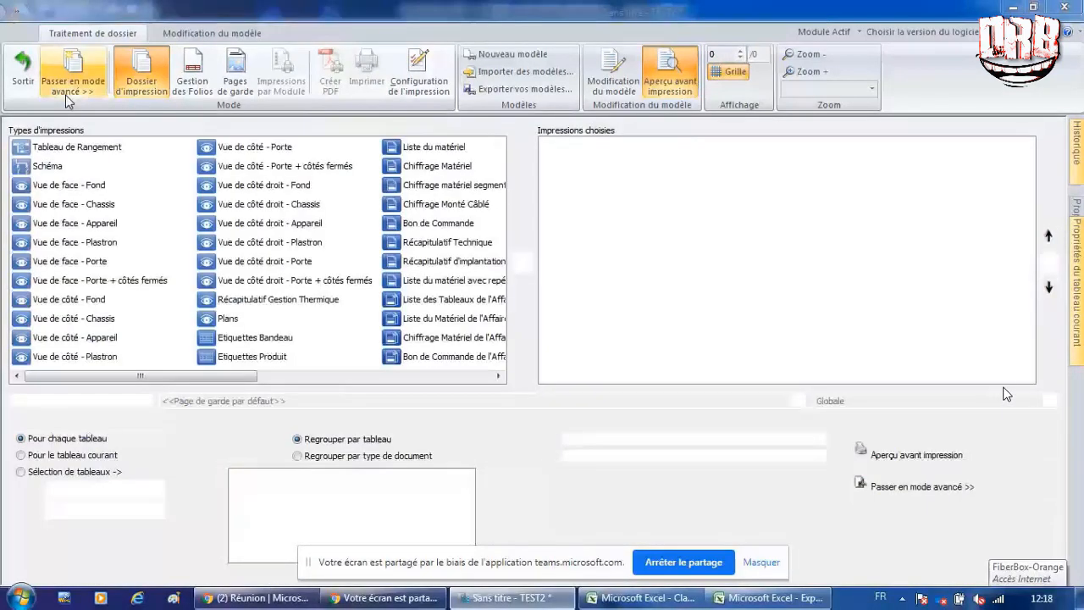
# Step: Add the Vue de face - Appareil and Vue de face - Plastron views to the chosen prints
pyautogui.click(108, 225)
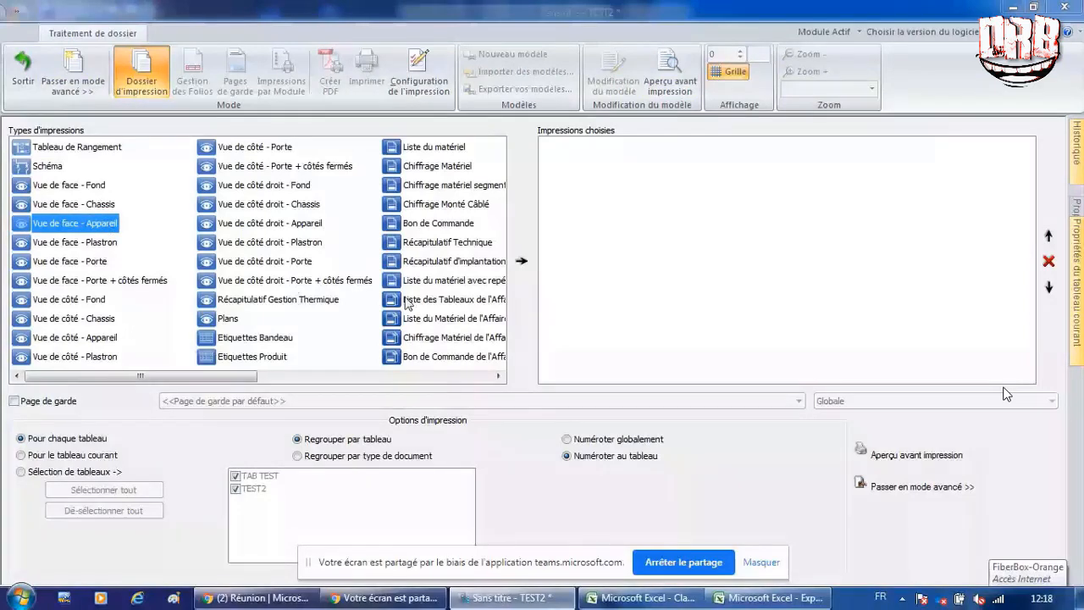
pyautogui.click(522, 261)
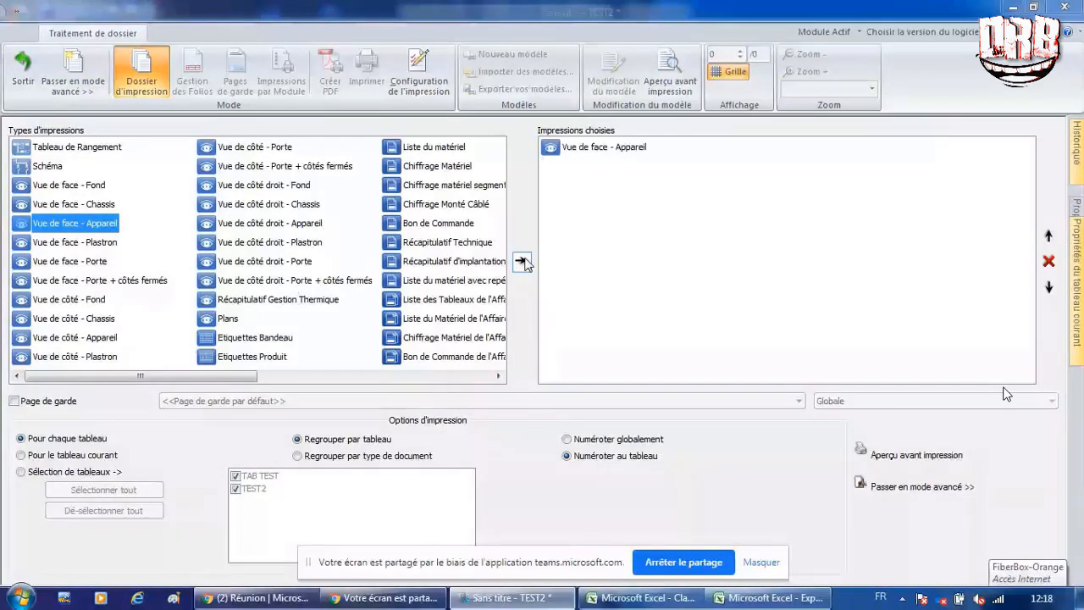
pyautogui.click(75, 244)
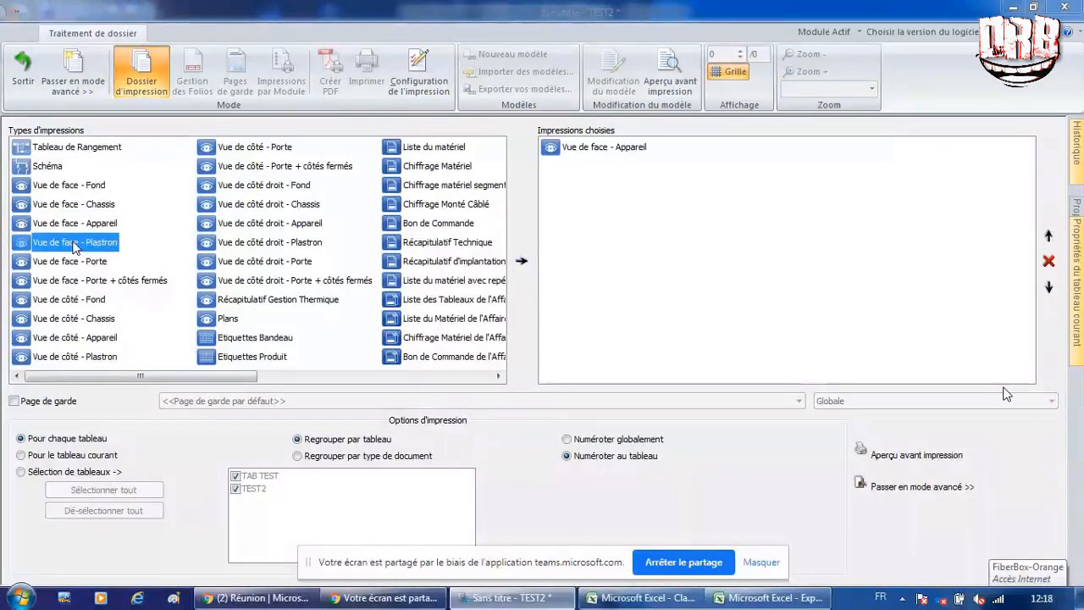
pyautogui.click(519, 264)
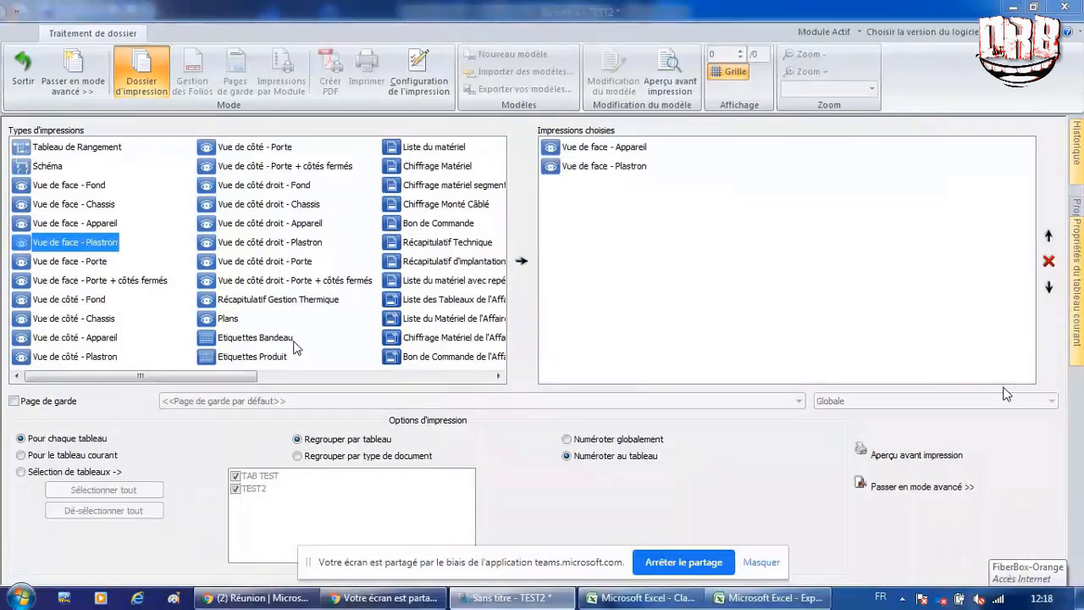
# Step: Add Récapitulatif Technique and Récapitulatif d'implantation to the chosen prints and generate the print preview
pyautogui.click(424, 244)
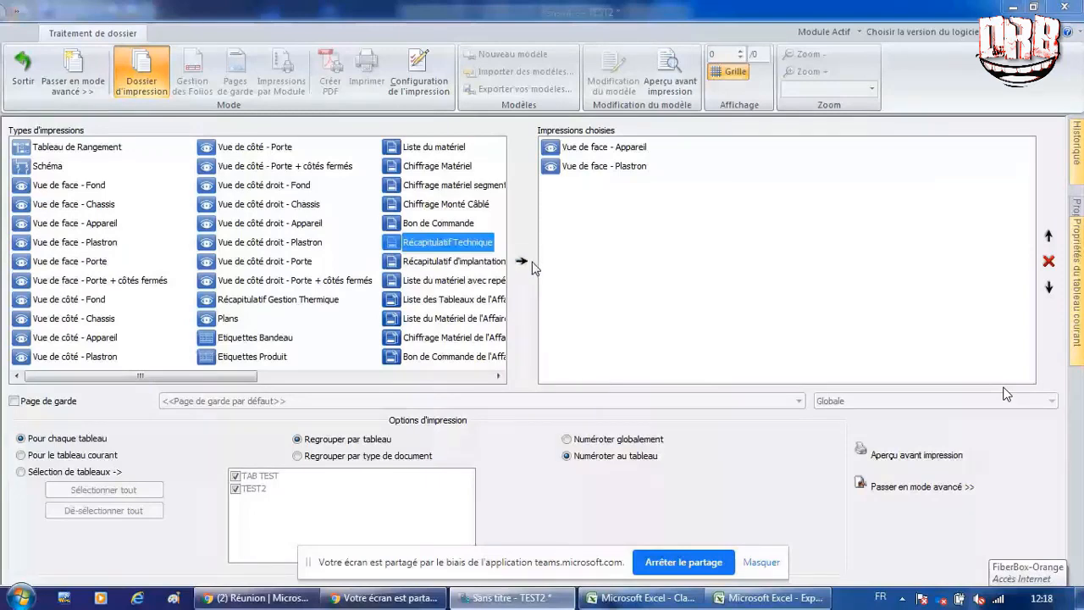
pyautogui.click(529, 263)
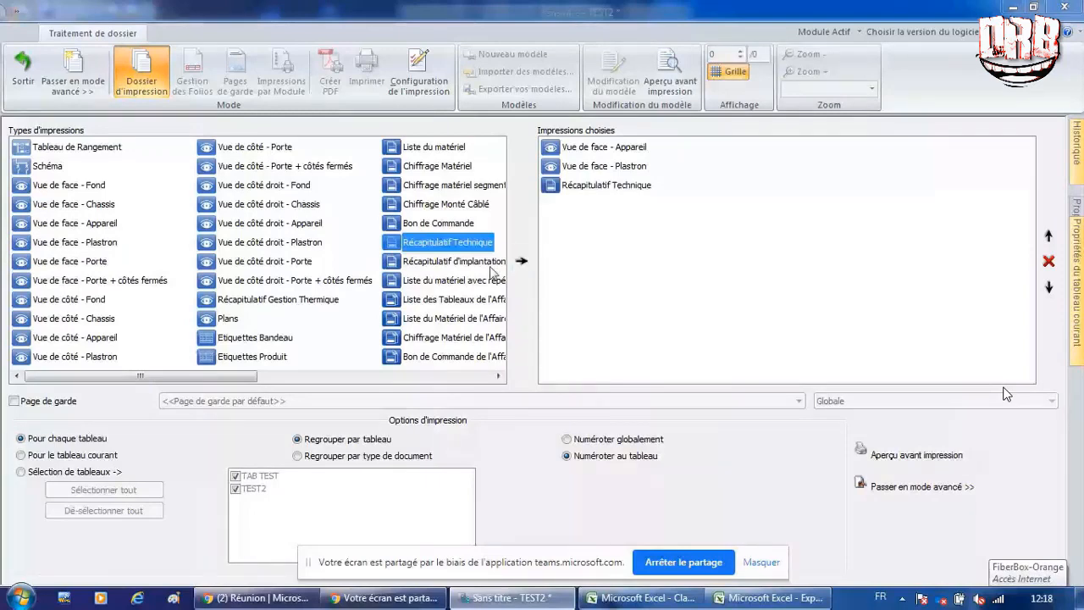
pyautogui.click(491, 270)
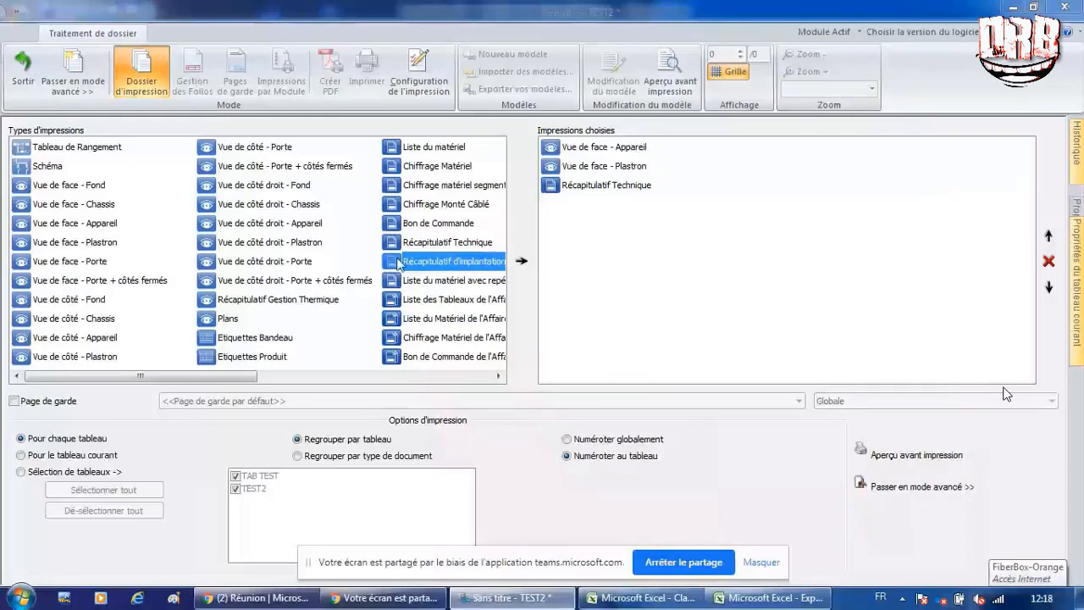
pyautogui.click(522, 262)
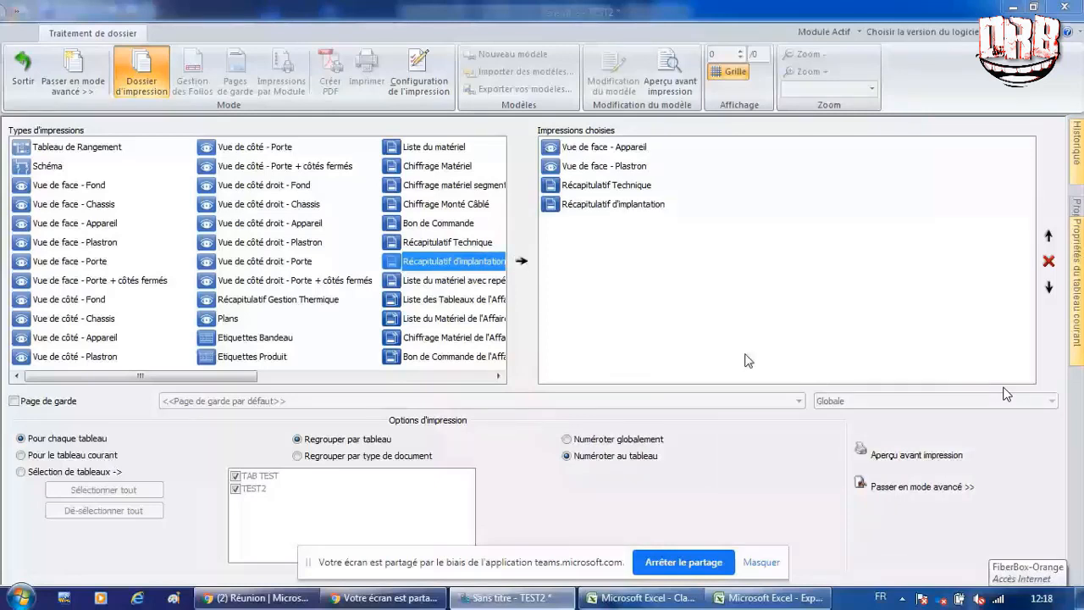
pyautogui.click(885, 455)
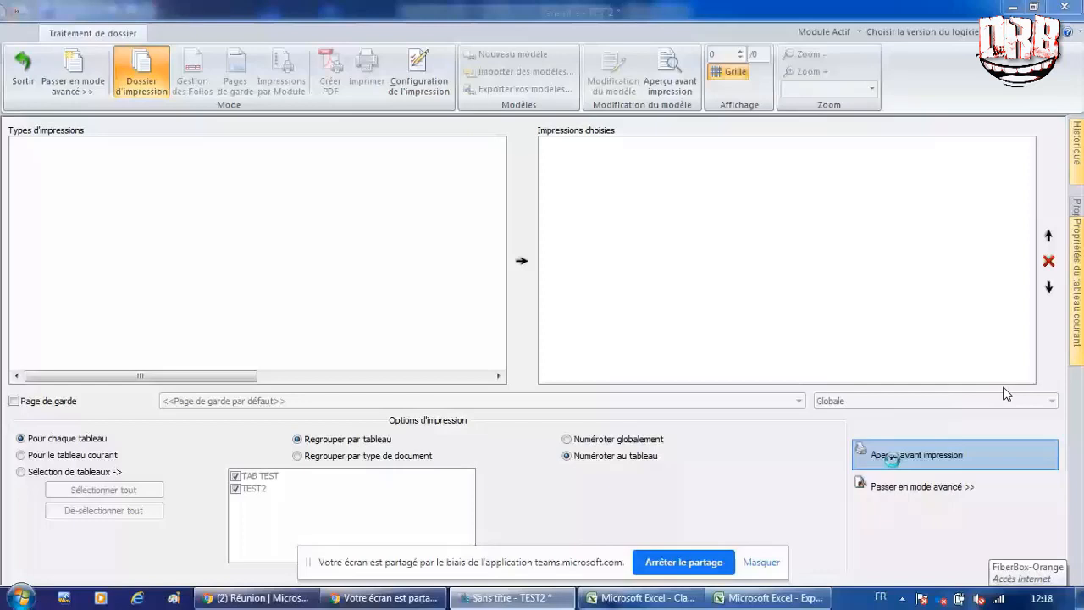
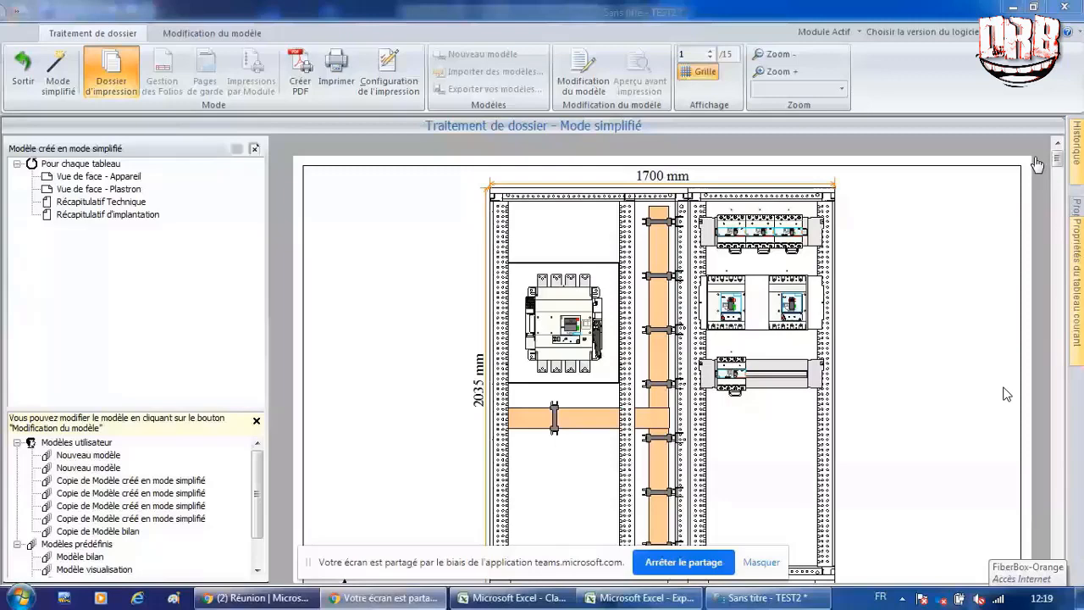
# Step: Examine the TAB TEST preview pages, from the front views through the technical summary to the layout summary
pyautogui.moveTo(1056, 164); pyautogui.dragTo(1057, 214)
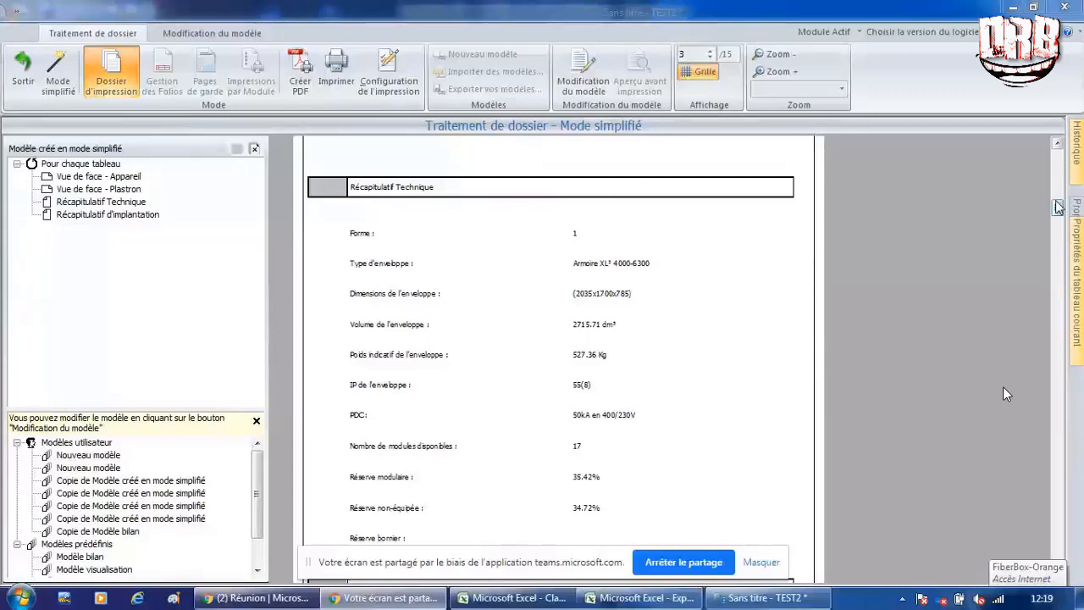
pyautogui.moveTo(1057, 208); pyautogui.dragTo(1051, 230)
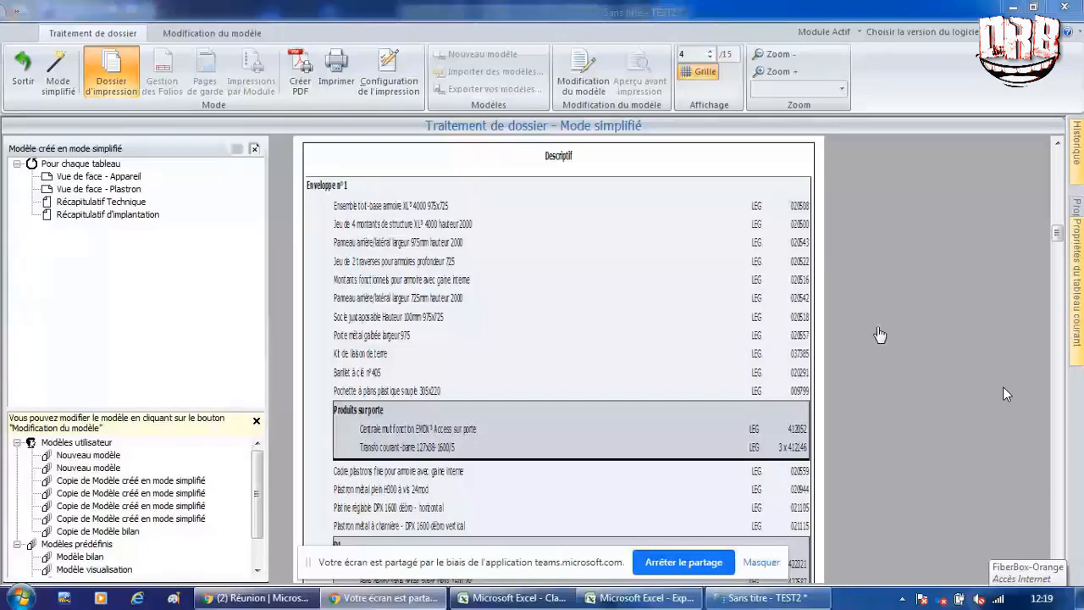
pyautogui.moveTo(1056, 235); pyautogui.dragTo(1054, 254)
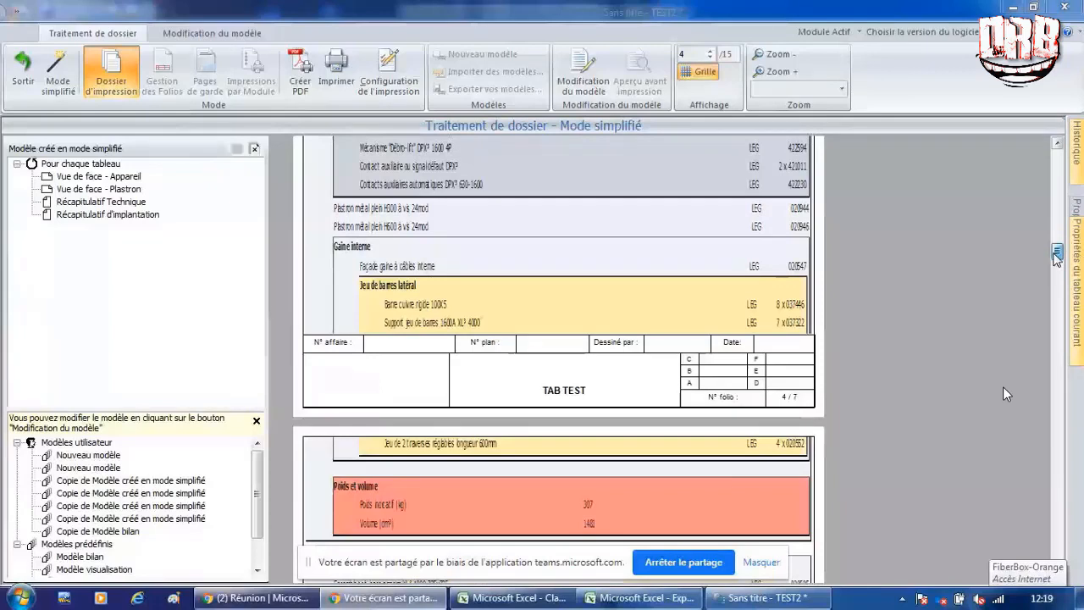
pyautogui.moveTo(1055, 256); pyautogui.dragTo(1031, 329)
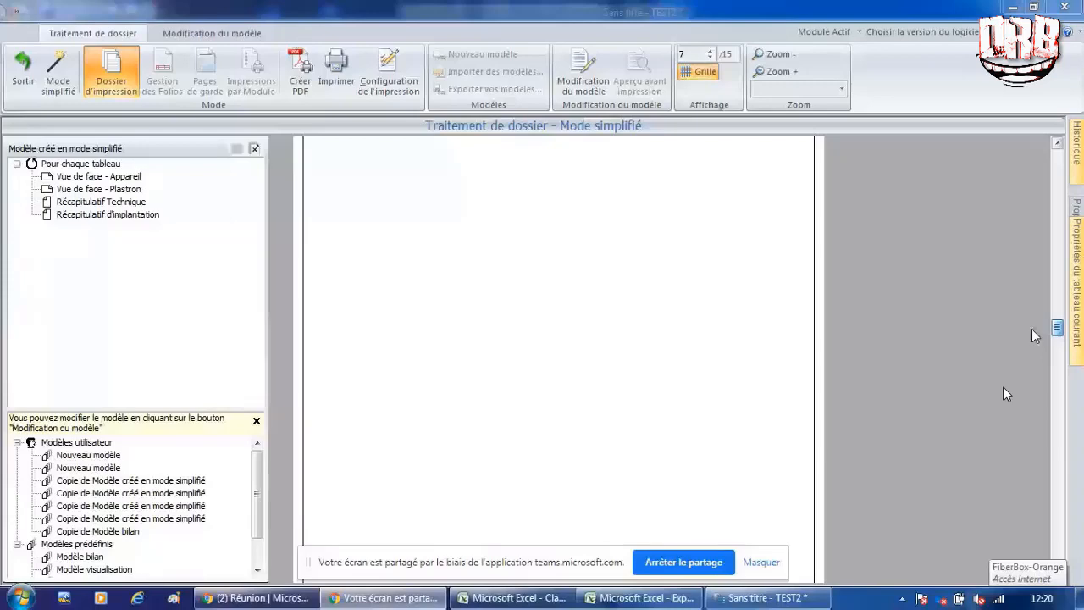
# Step: Examine the TEST2 preview pages, from the front views and technical summary to the layout summary of each enclosure and busbar set
pyautogui.moveTo(1031, 329); pyautogui.dragTo(1012, 358)
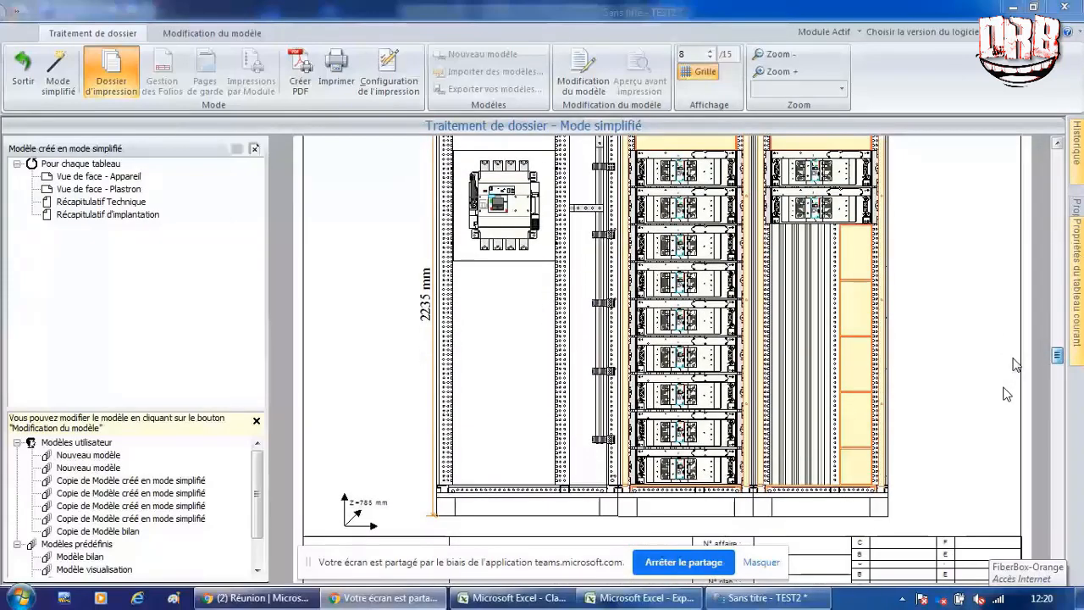
pyautogui.scroll(-10, 1006, 394)
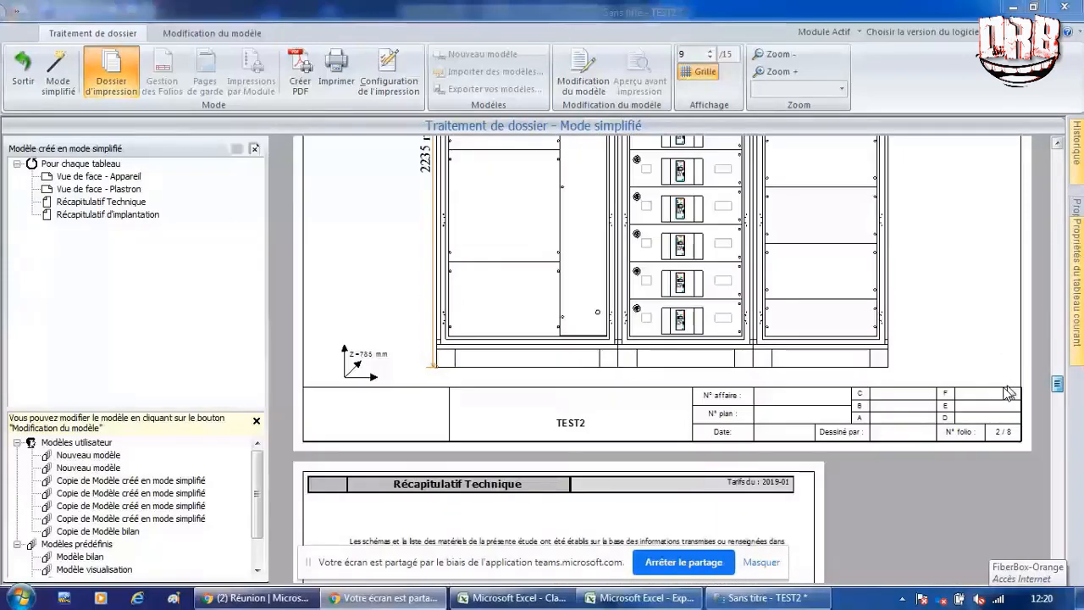
pyautogui.scroll(-5, 1006, 393)
pyautogui.scroll(-1, 1006, 396)
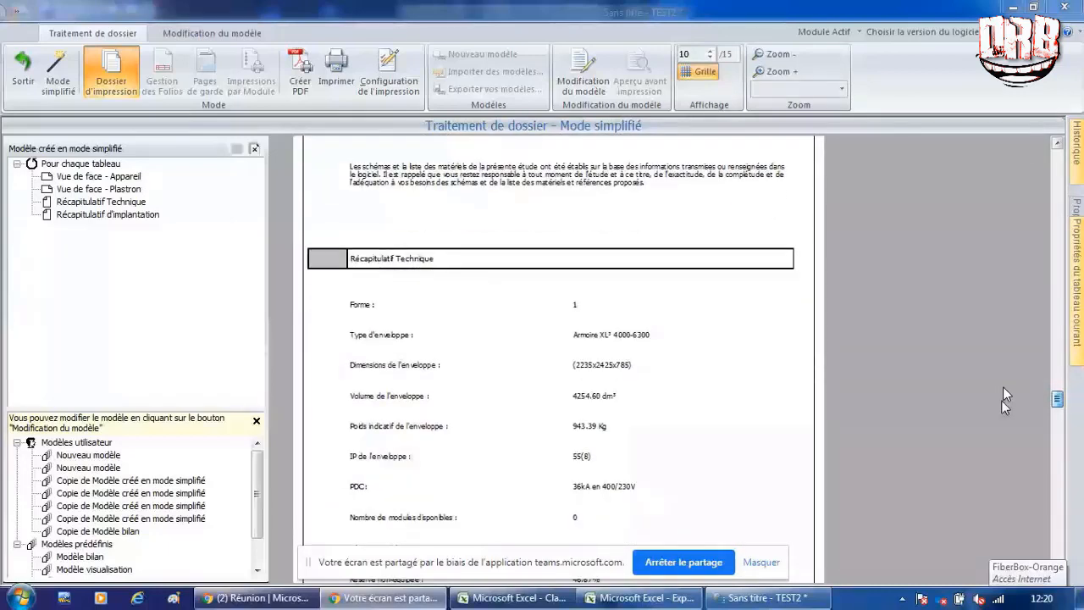
pyautogui.scroll(-4, 1004, 400)
pyautogui.scroll(-1, 1001, 425)
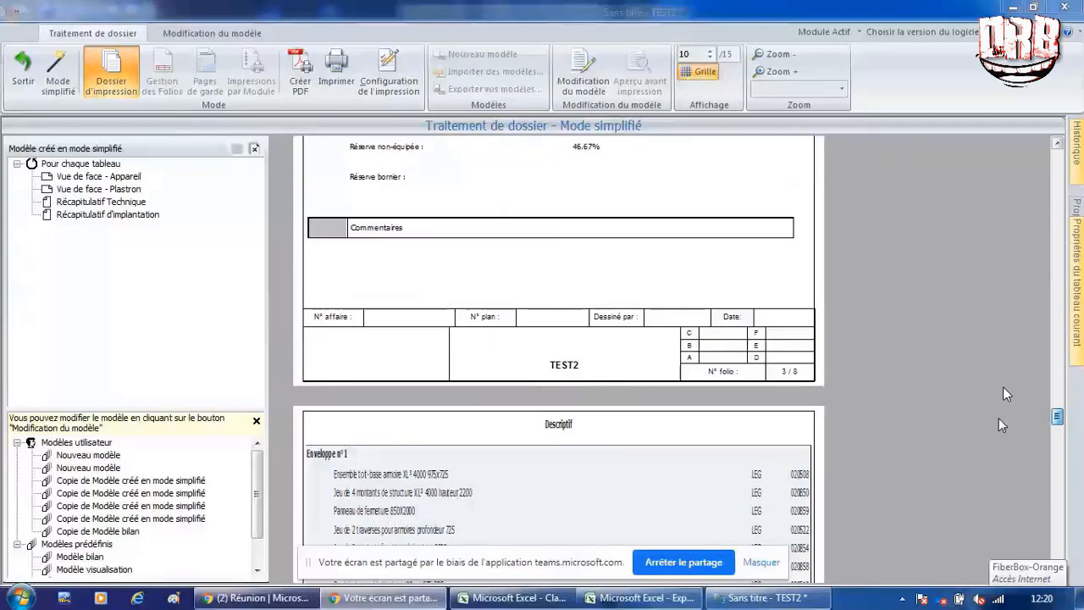
pyautogui.scroll(-3, 1001, 425)
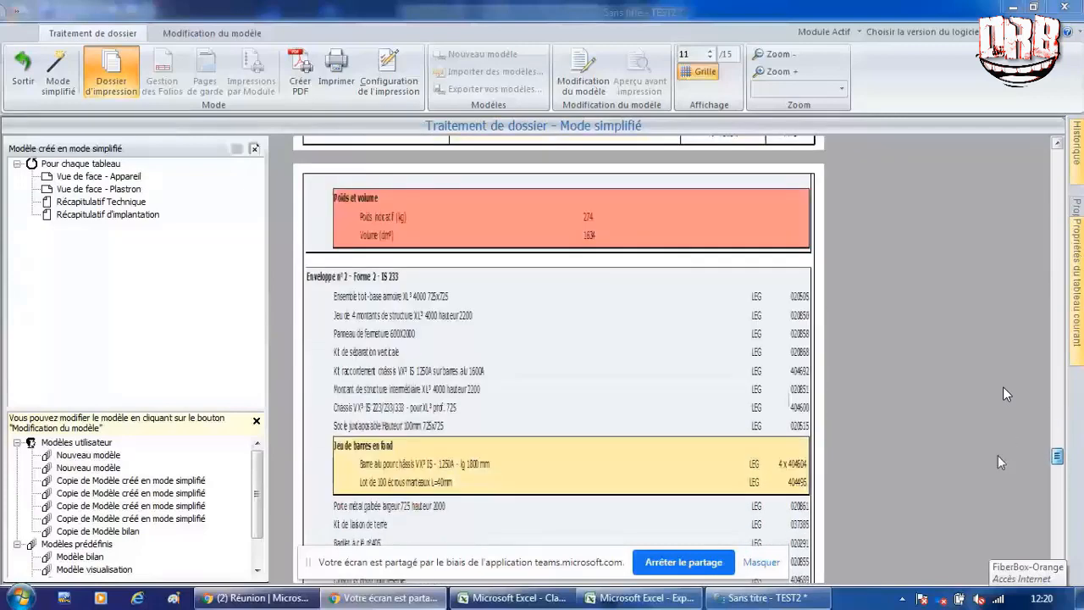
pyautogui.scroll(-5, 996, 461)
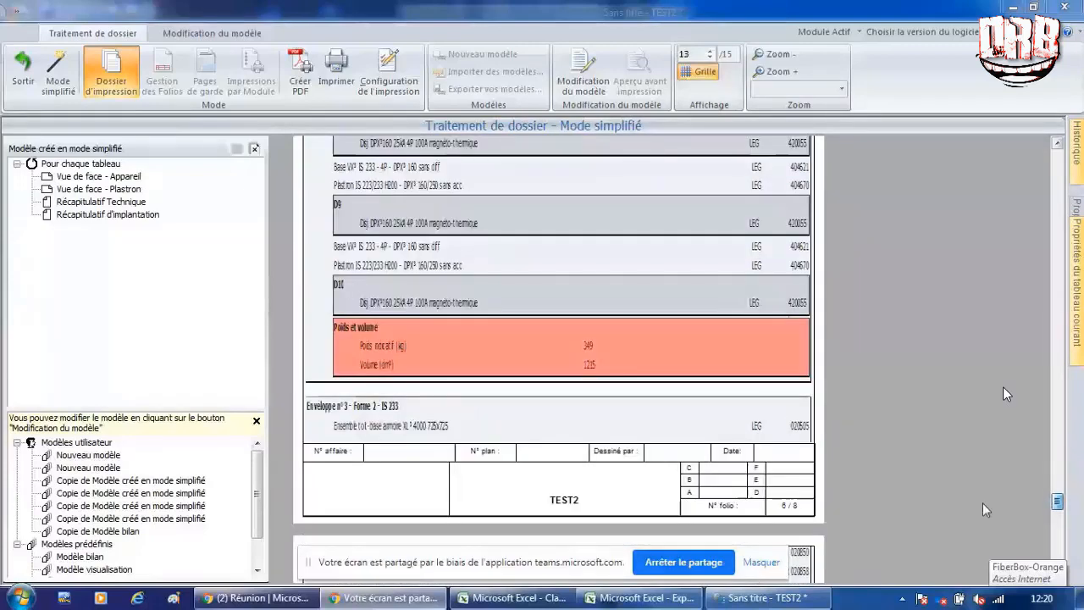
pyautogui.scroll(-3, 982, 502)
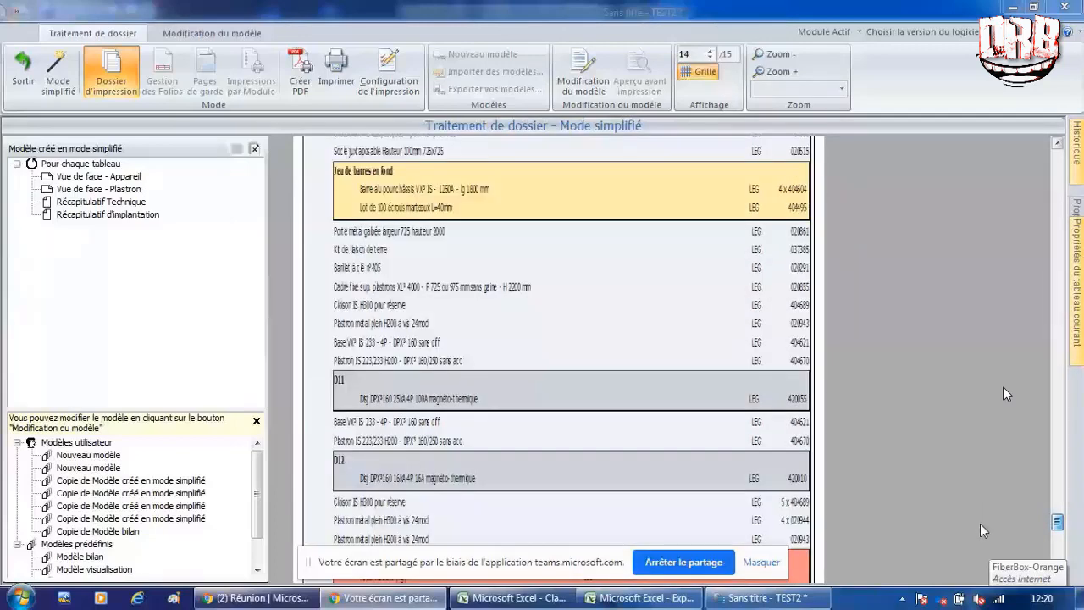
pyautogui.scroll(-3, 982, 537)
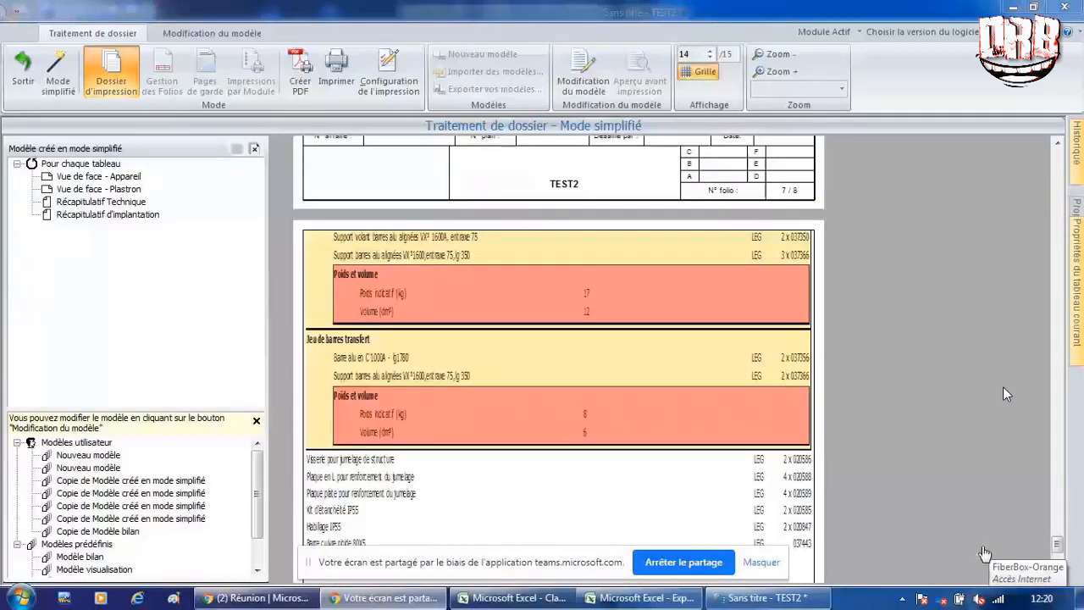